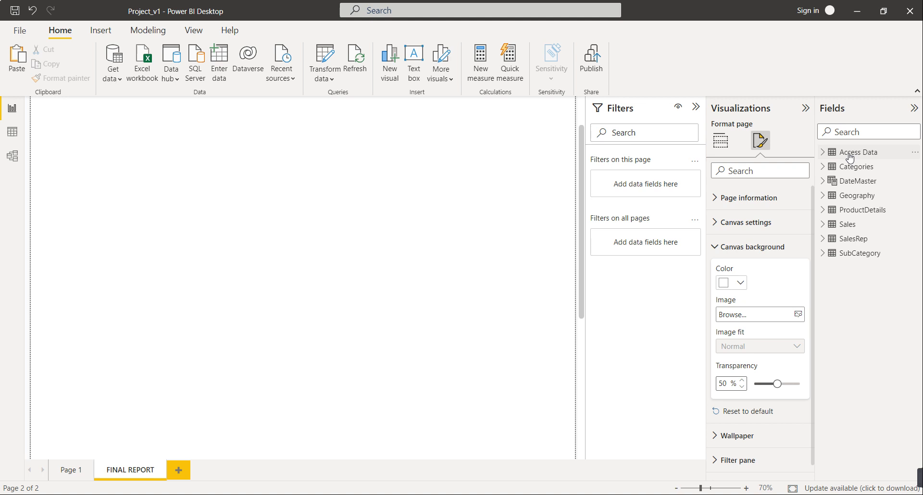
Step: Examine the fields and measures in the Categories, DateMaster and Geography tables
{"action": "left_click", "coordinate": [823, 166]}
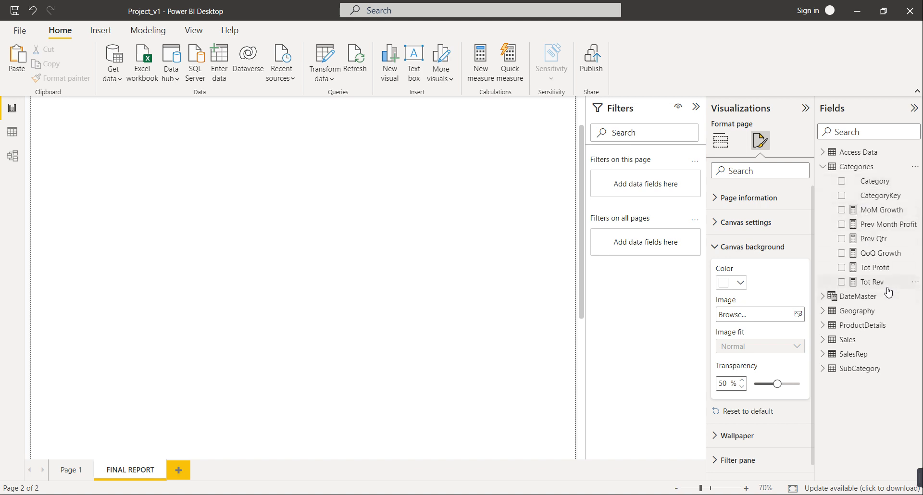
{"action": "left_click", "coordinate": [824, 167]}
{"action": "left_click", "coordinate": [825, 185]}
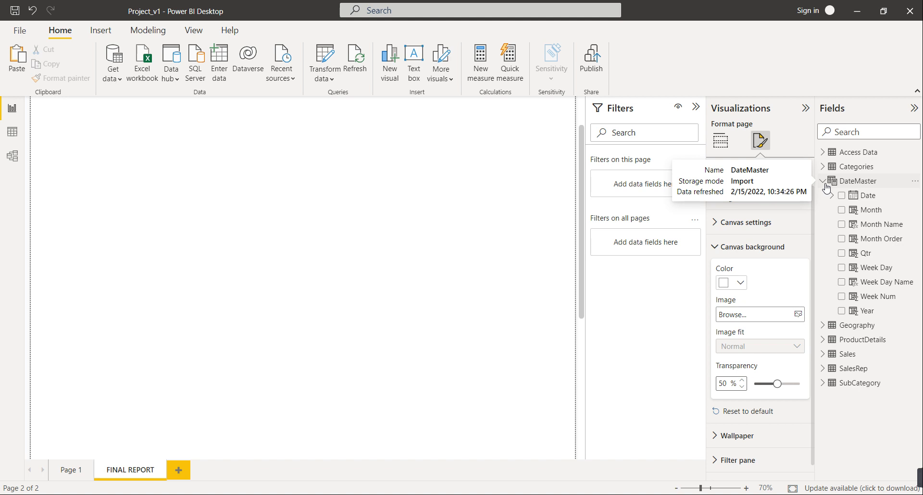
{"action": "left_click", "coordinate": [826, 186]}
{"action": "left_click", "coordinate": [826, 198]}
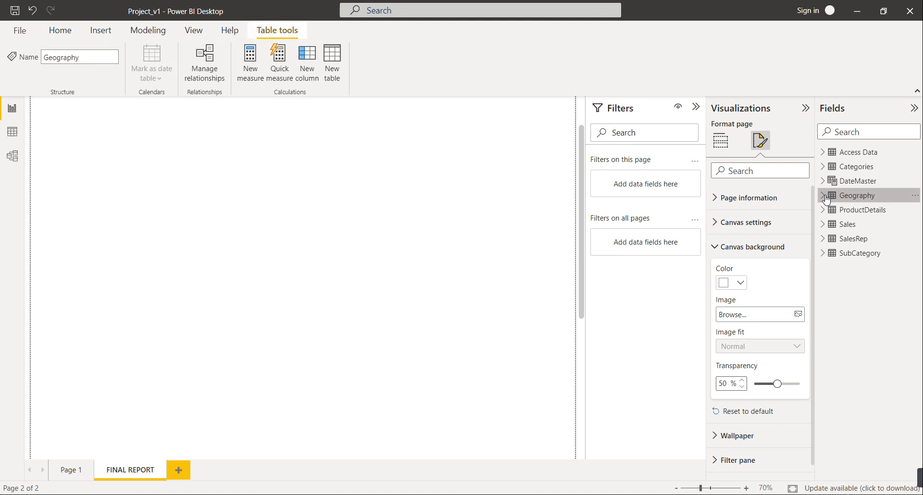
{"action": "left_click", "coordinate": [826, 197]}
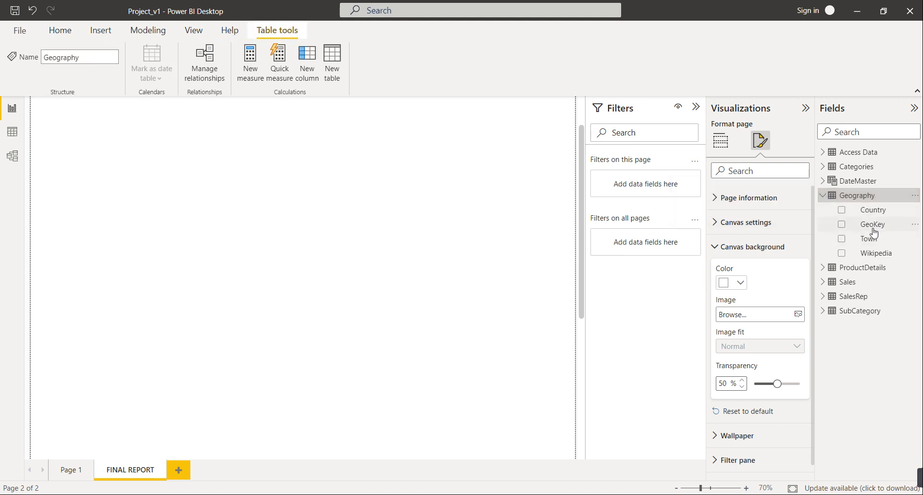
{"action": "left_click", "coordinate": [825, 200]}
Step: Examine the fields in the ProductDetails, Sales and SubCategory tables, collapsing each one again
{"action": "left_click", "coordinate": [845, 211]}
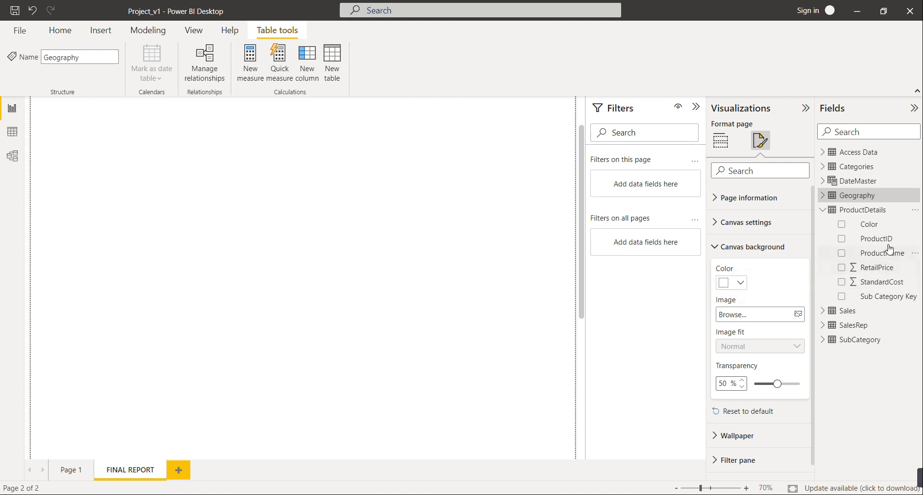
{"action": "left_click", "coordinate": [823, 197]}
{"action": "left_click", "coordinate": [824, 197]}
{"action": "left_click", "coordinate": [823, 210]}
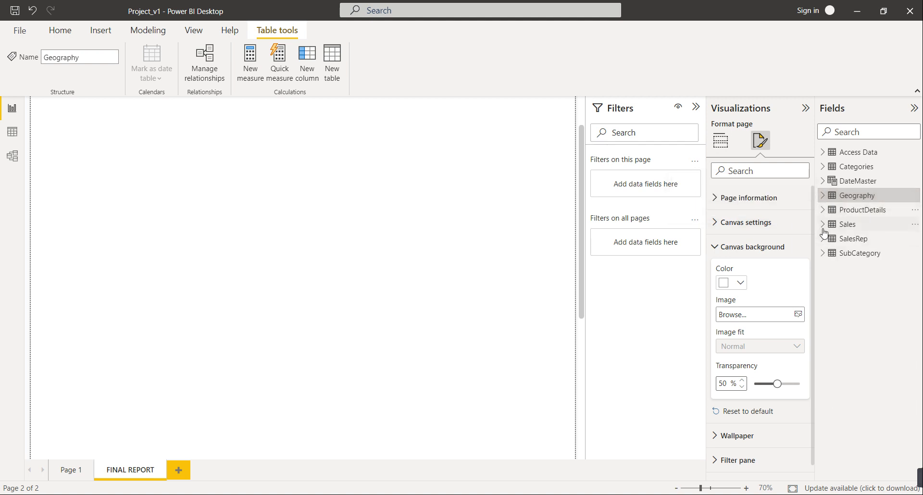
{"action": "left_click", "coordinate": [824, 225]}
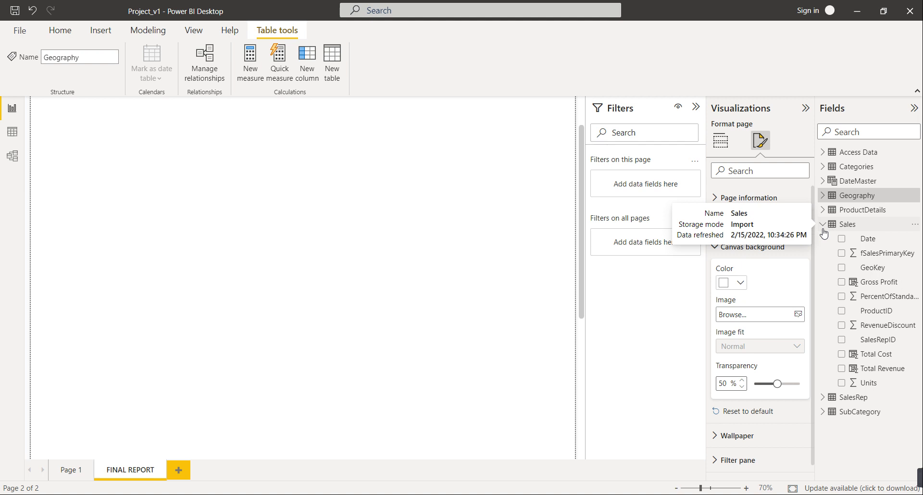
{"action": "left_click", "coordinate": [823, 226]}
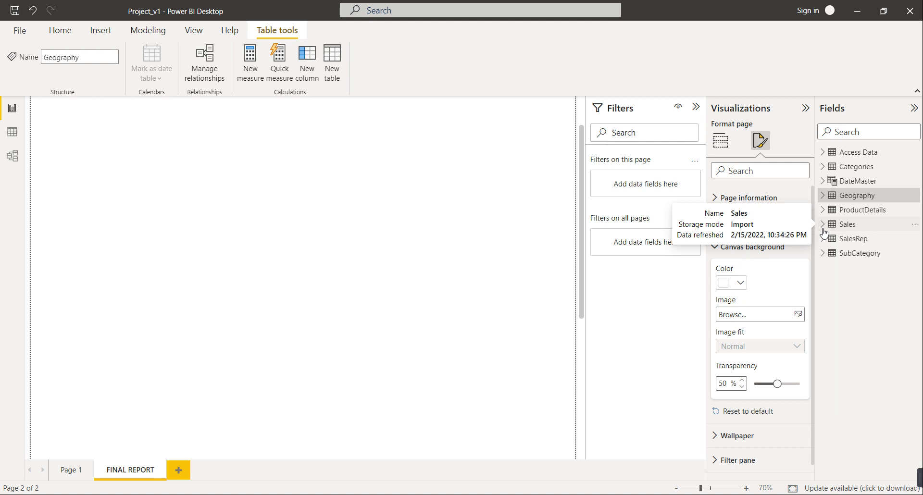
{"action": "left_click", "coordinate": [824, 236]}
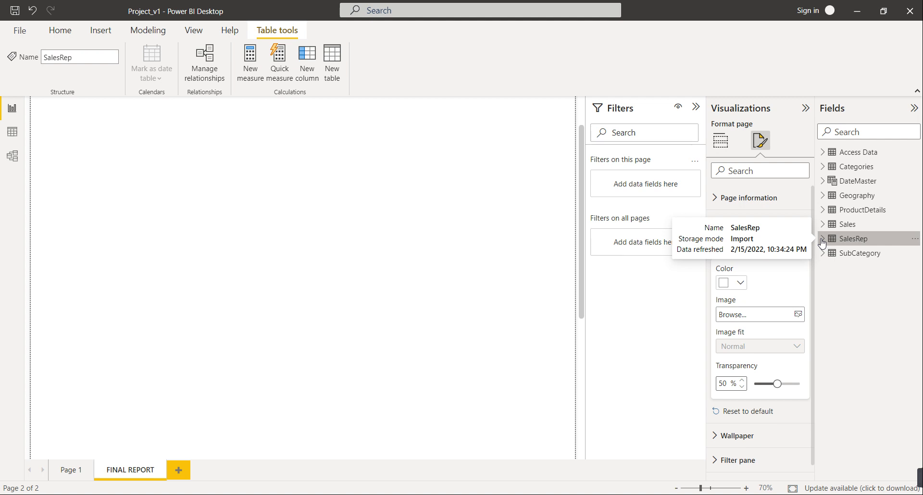
{"action": "left_click", "coordinate": [823, 255]}
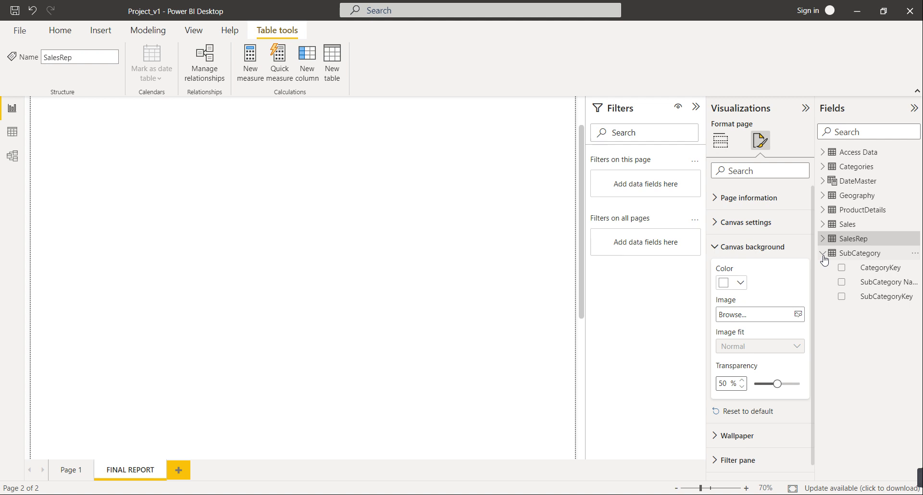
{"action": "left_click", "coordinate": [823, 254]}
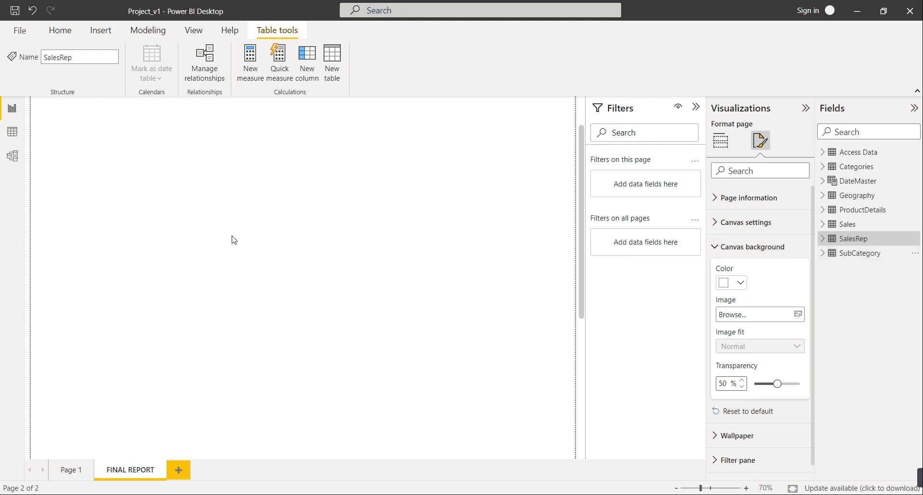
Step: Examine the relationships between all tables in the data model, including Sales, Geography, Access Data, SalesRep and the product tables
{"action": "left_click", "coordinate": [13, 159]}
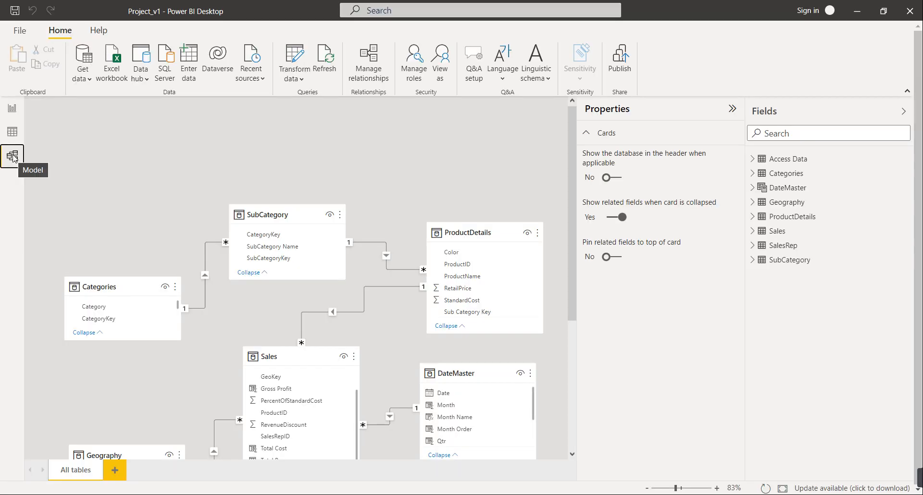
{"action": "scroll", "coordinate": [361, 233], "scroll_direction": "down", "scroll_amount": 1}
{"action": "scroll", "coordinate": [361, 233], "scroll_direction": "down", "scroll_amount": 3}
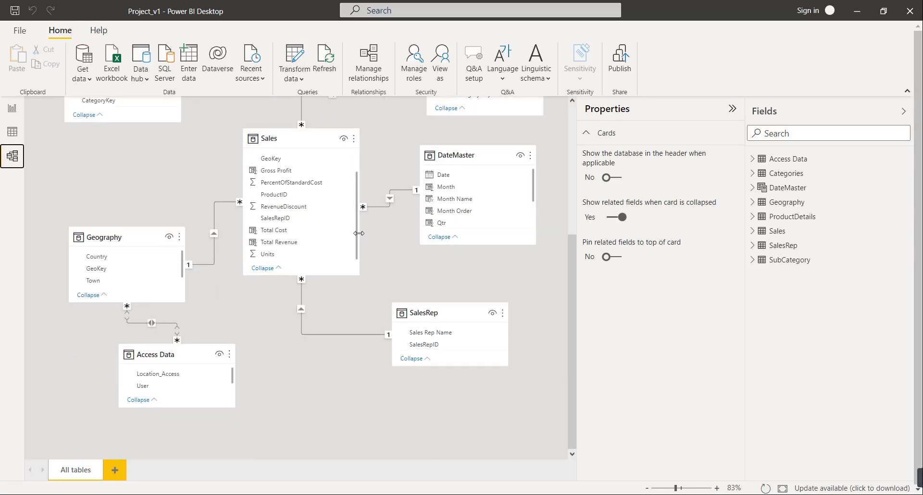
{"action": "scroll", "coordinate": [269, 217], "scroll_direction": "up", "scroll_amount": 2}
{"action": "scroll", "coordinate": [262, 165], "scroll_direction": "up", "scroll_amount": 2}
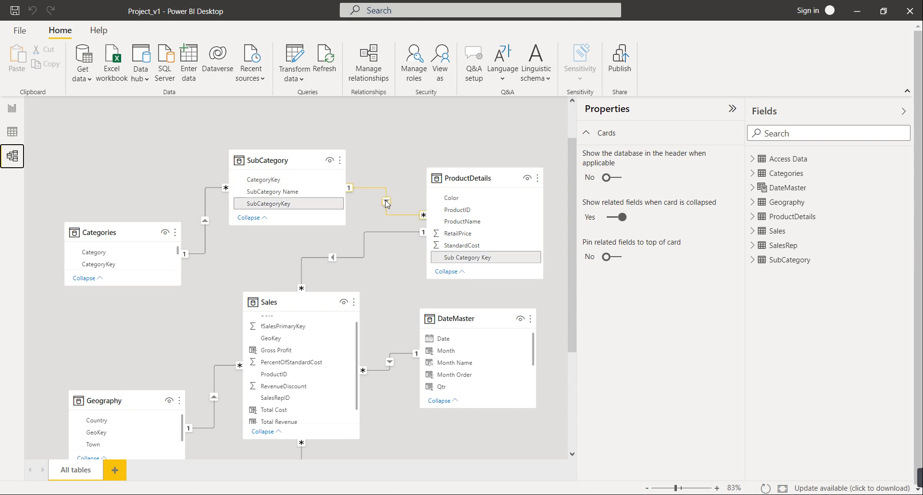
{"action": "scroll", "coordinate": [390, 207], "scroll_direction": "down", "scroll_amount": 3}
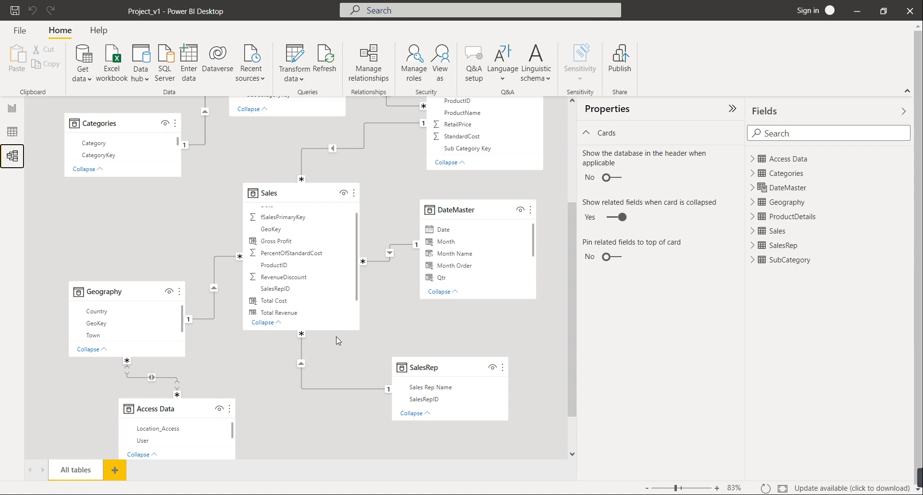
{"action": "scroll", "coordinate": [338, 341], "scroll_direction": "down", "scroll_amount": 1}
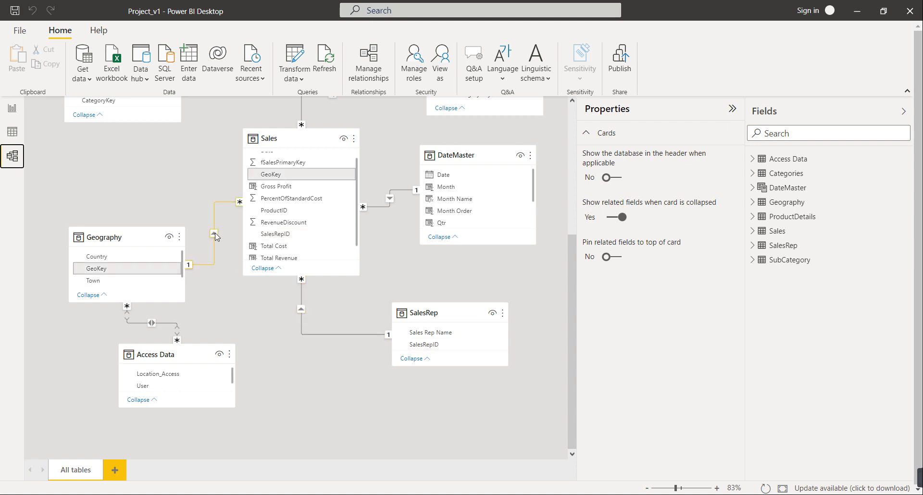
{"action": "scroll", "coordinate": [215, 237], "scroll_direction": "up", "scroll_amount": 1}
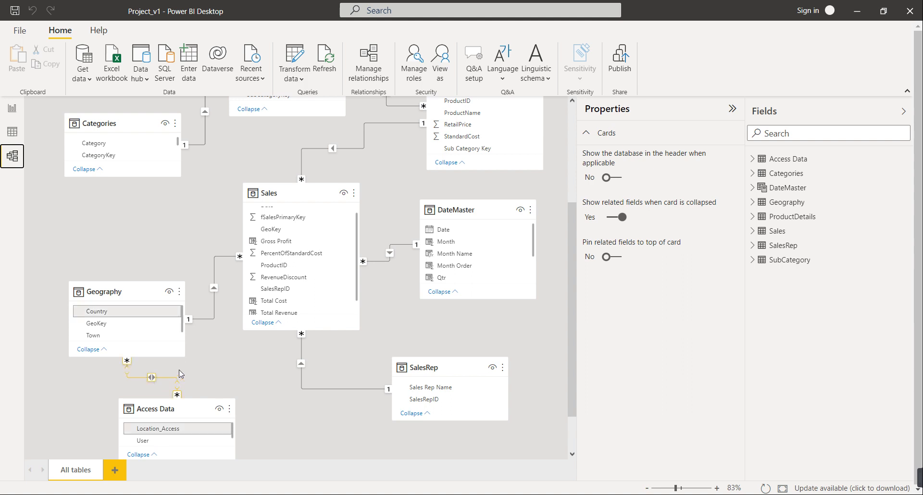
{"action": "scroll", "coordinate": [202, 352], "scroll_direction": "up", "scroll_amount": 3}
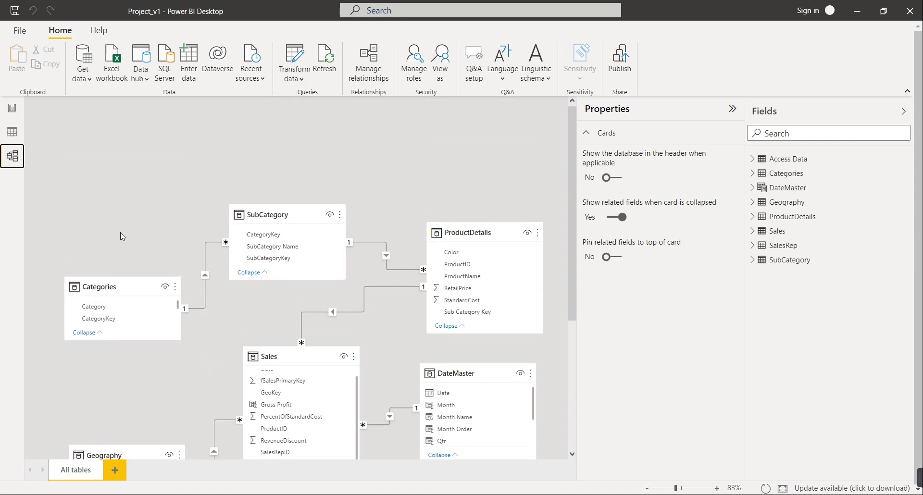
{"action": "scroll", "coordinate": [369, 231], "scroll_direction": "down", "scroll_amount": 4}
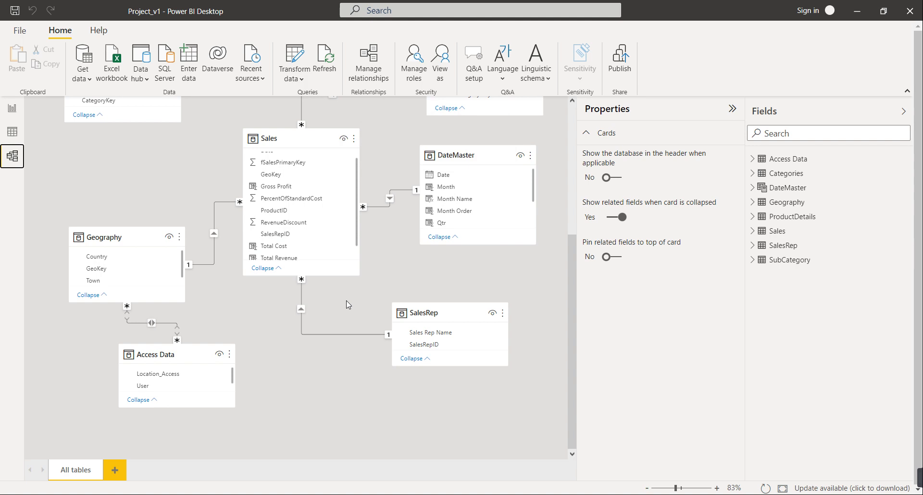
{"action": "scroll", "coordinate": [363, 281], "scroll_direction": "up", "scroll_amount": 2}
{"action": "scroll", "coordinate": [371, 281], "scroll_direction": "up", "scroll_amount": 2}
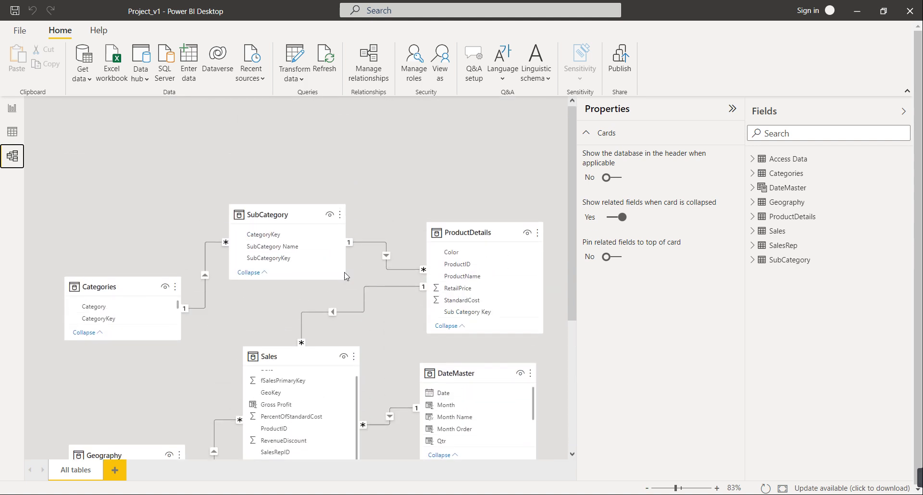
{"action": "left_click", "coordinate": [13, 131]}
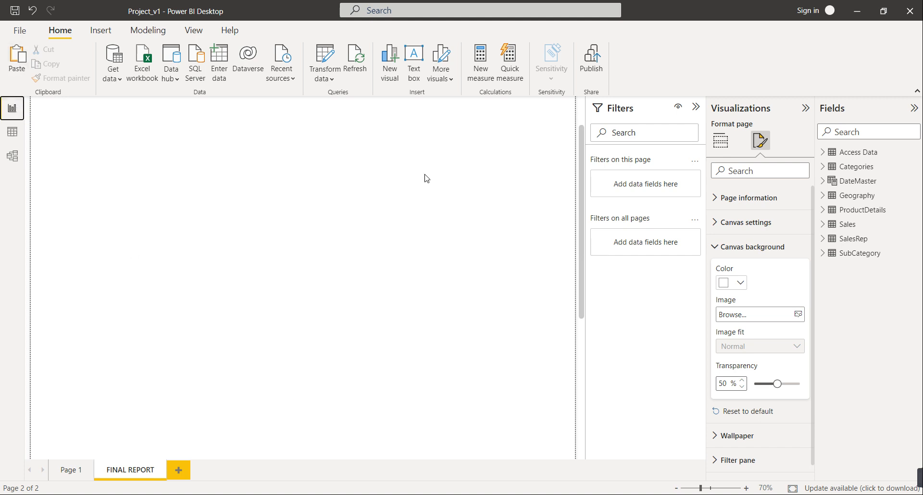
Step: Add a new report page and set its canvas type to Custom
{"action": "left_click", "coordinate": [174, 470]}
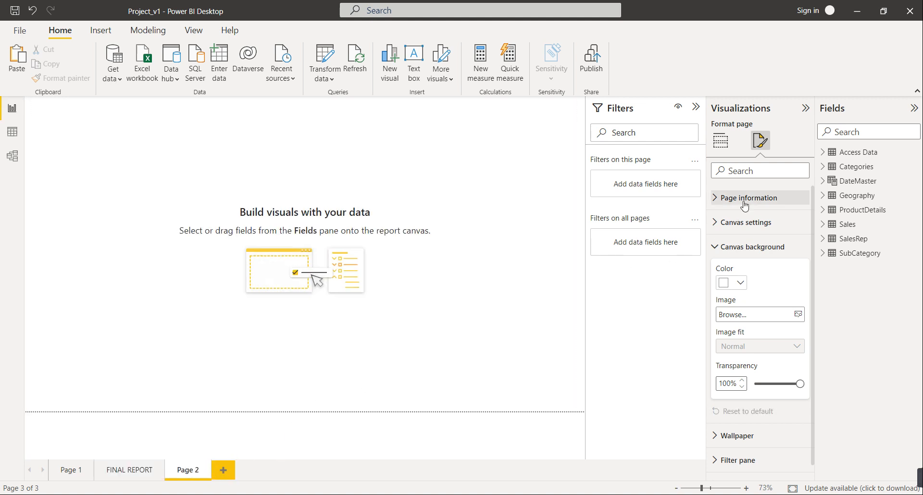
{"action": "left_click", "coordinate": [746, 247]}
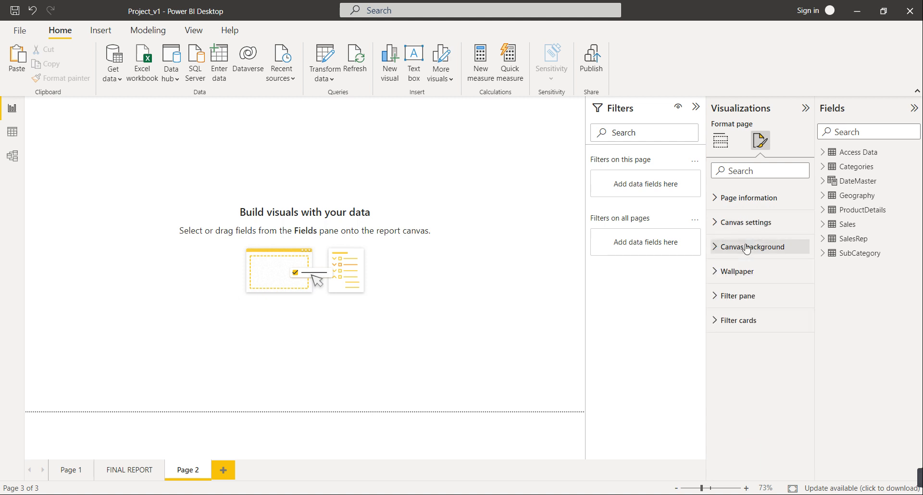
{"action": "left_click", "coordinate": [746, 222]}
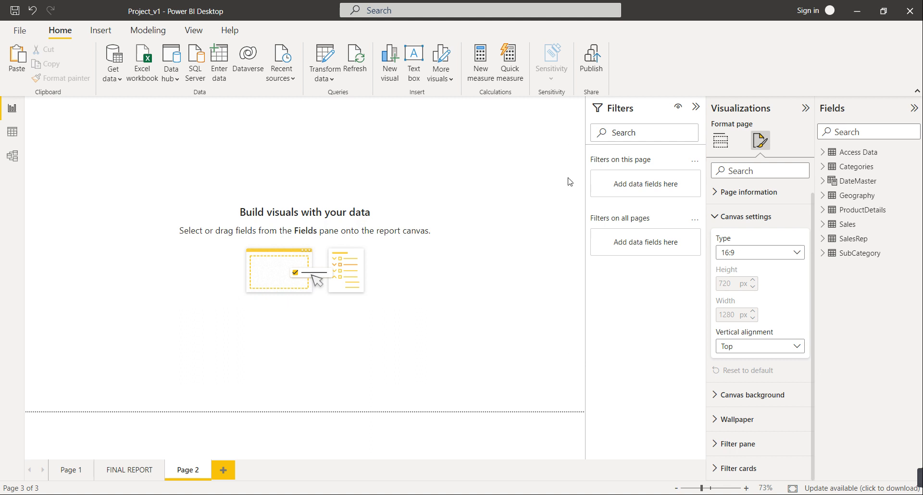
{"action": "left_click", "coordinate": [757, 257]}
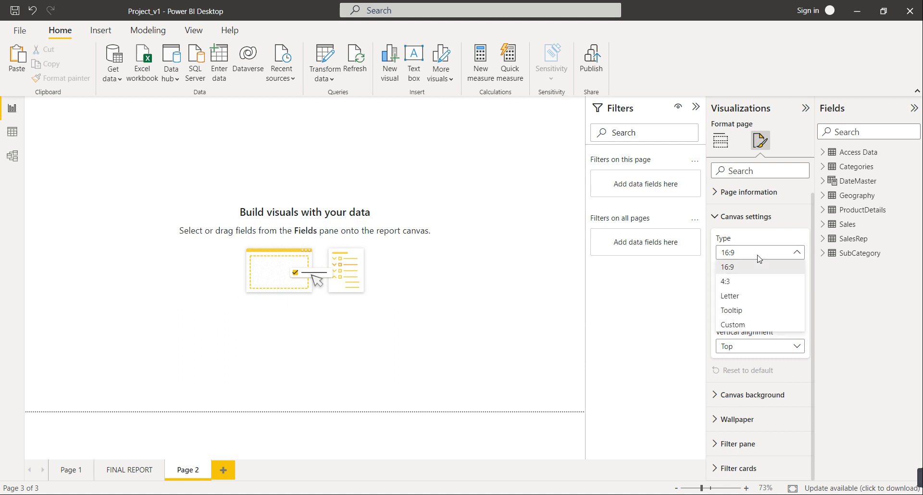
{"action": "left_click", "coordinate": [734, 325]}
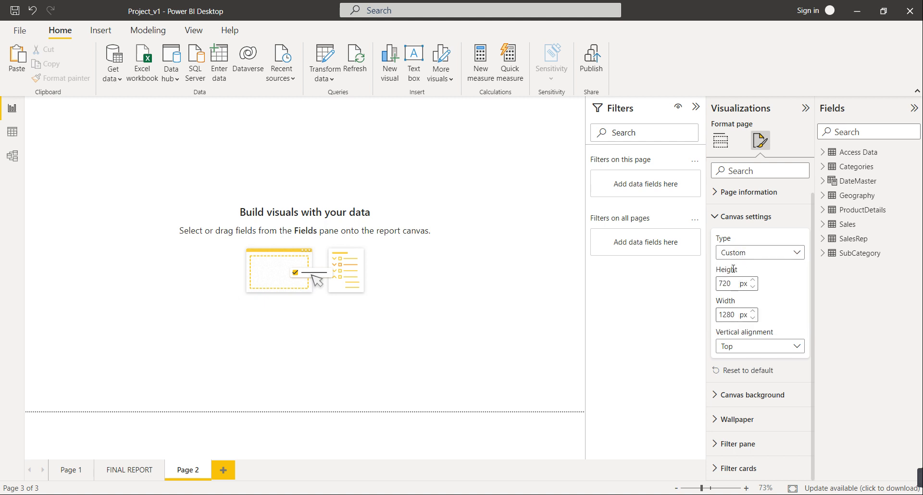
Step: Delete the newly added Page 2 from the report
{"action": "right_click", "coordinate": [208, 474]}
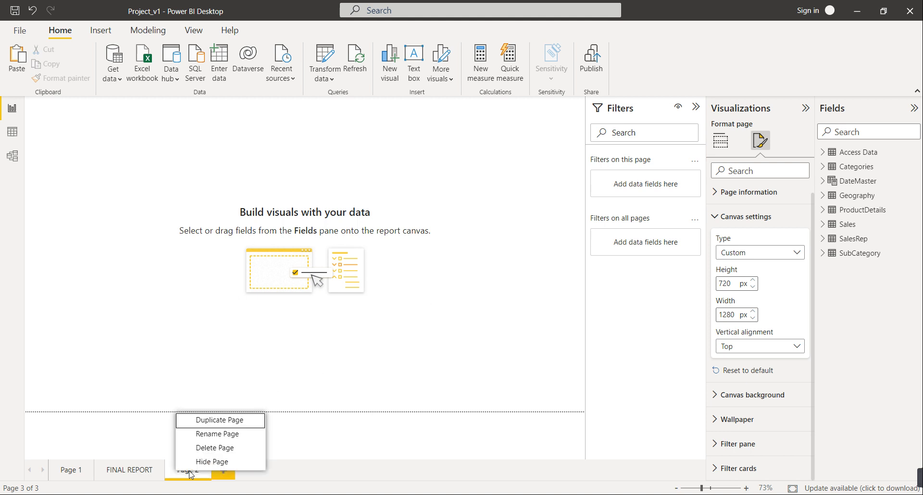
{"action": "left_click", "coordinate": [214, 449]}
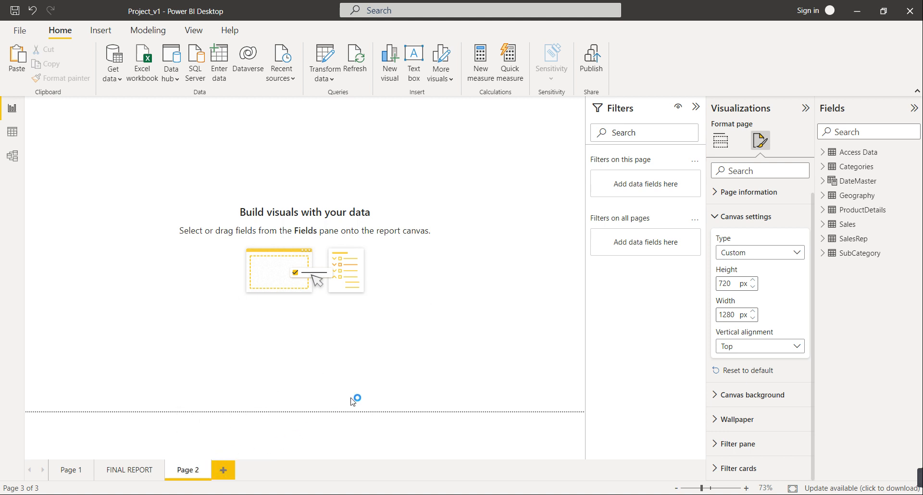
{"action": "left_click", "coordinate": [524, 282]}
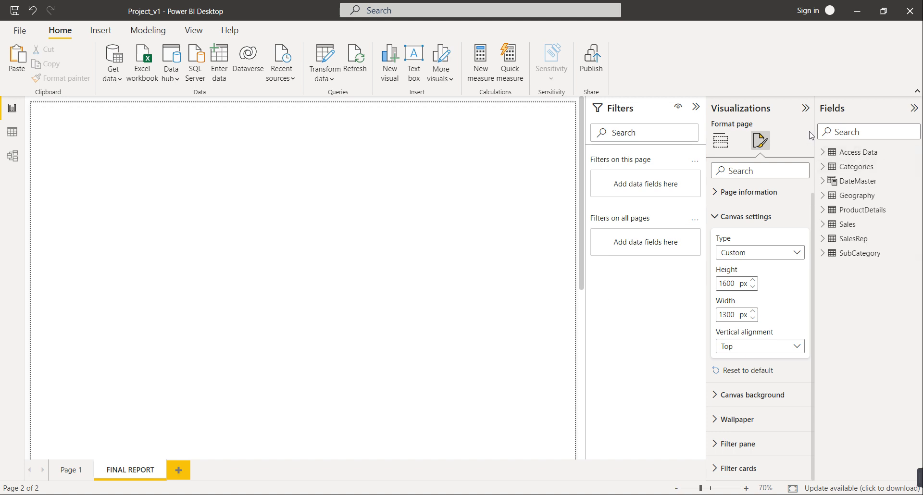
Step: Use the image pexels-fwstudio-131683 (1) from Downloads as the canvas background of the FINAL REPORT page
{"action": "left_click", "coordinate": [760, 219]}
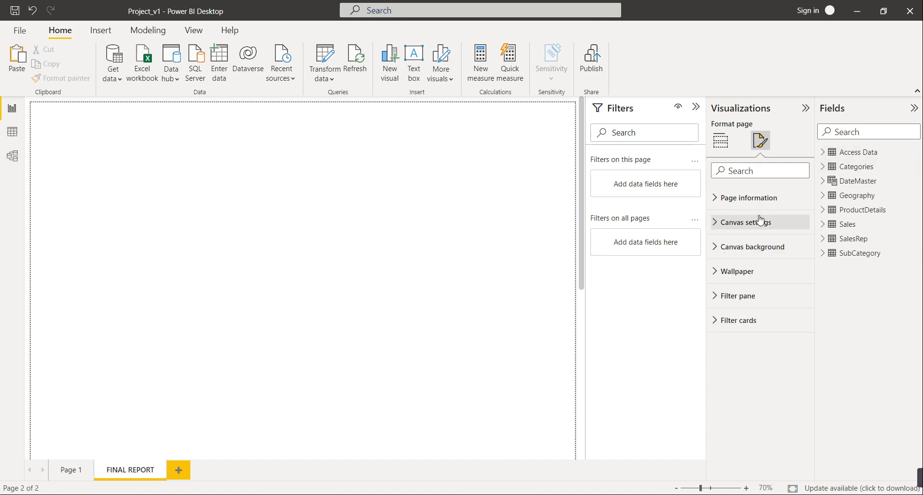
{"action": "left_click", "coordinate": [755, 246]}
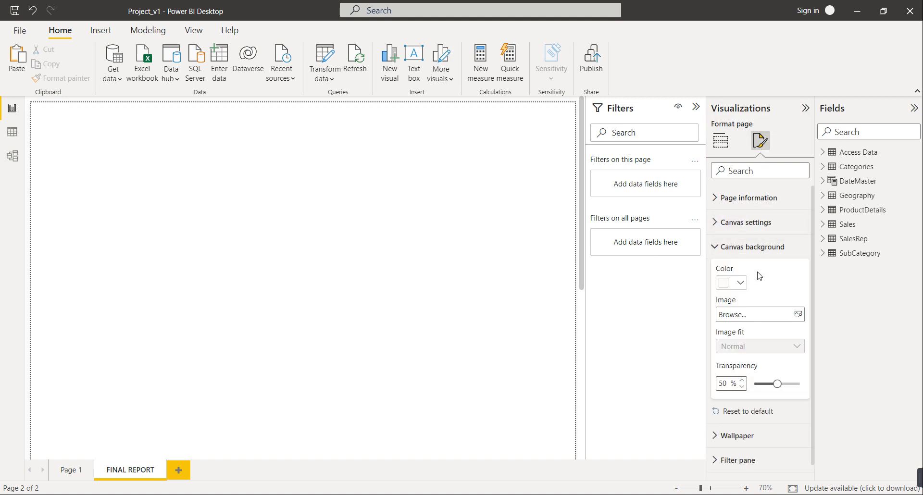
{"action": "scroll", "coordinate": [777, 283], "scroll_direction": "down", "scroll_amount": 1}
{"action": "left_click", "coordinate": [742, 298]}
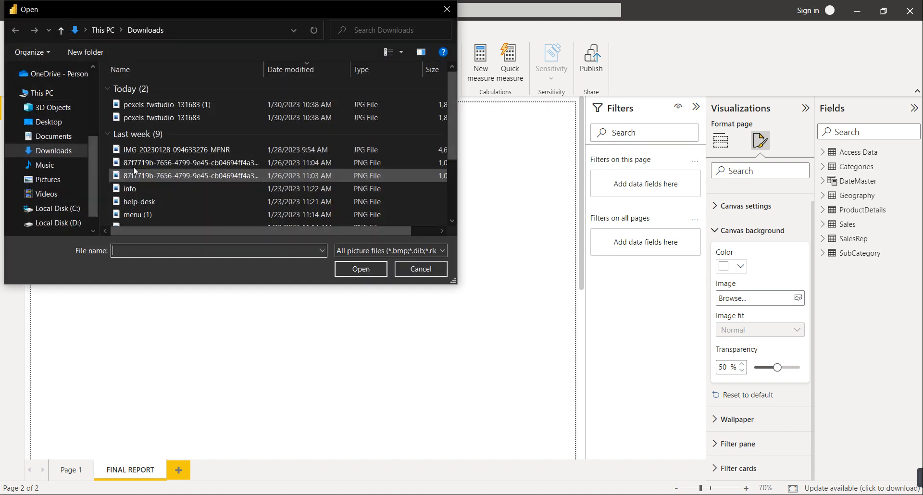
{"action": "double_click", "coordinate": [149, 105]}
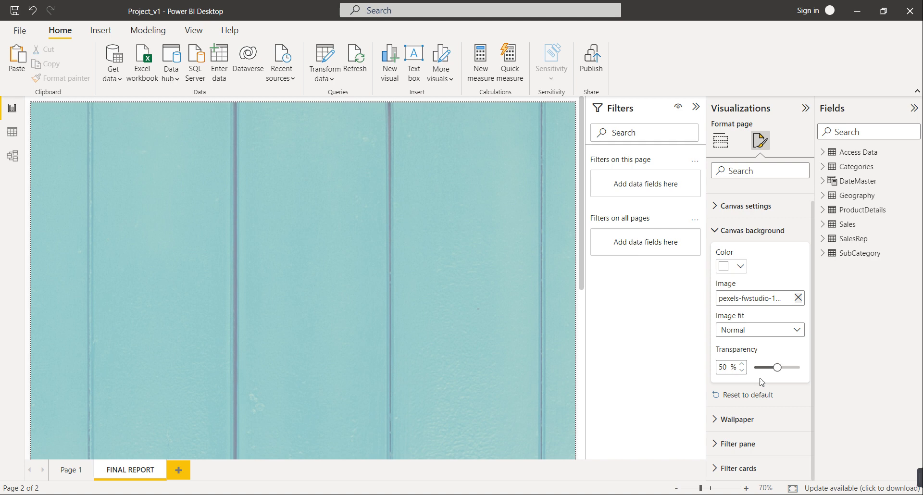
Step: Set the background image's fit to Fit and check it down the page
{"action": "left_click", "coordinate": [763, 331]}
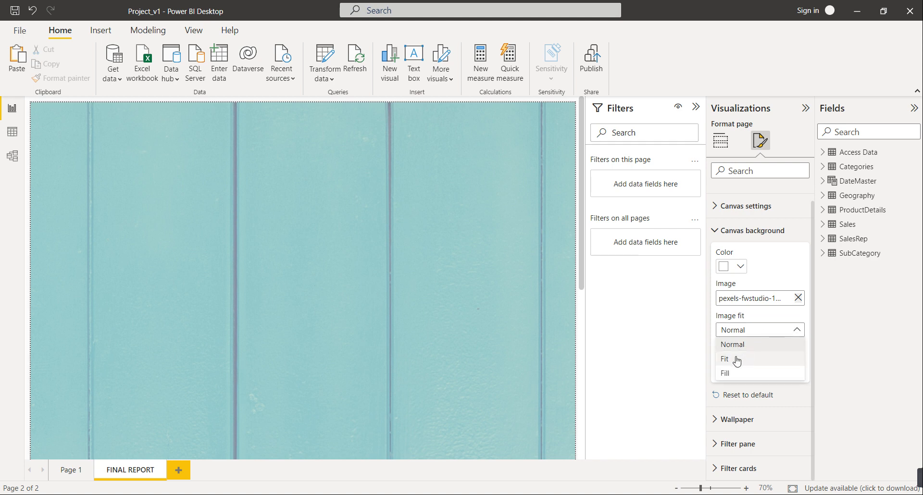
{"action": "left_click", "coordinate": [739, 356]}
{"action": "scroll", "coordinate": [551, 332], "scroll_direction": "down", "scroll_amount": 3}
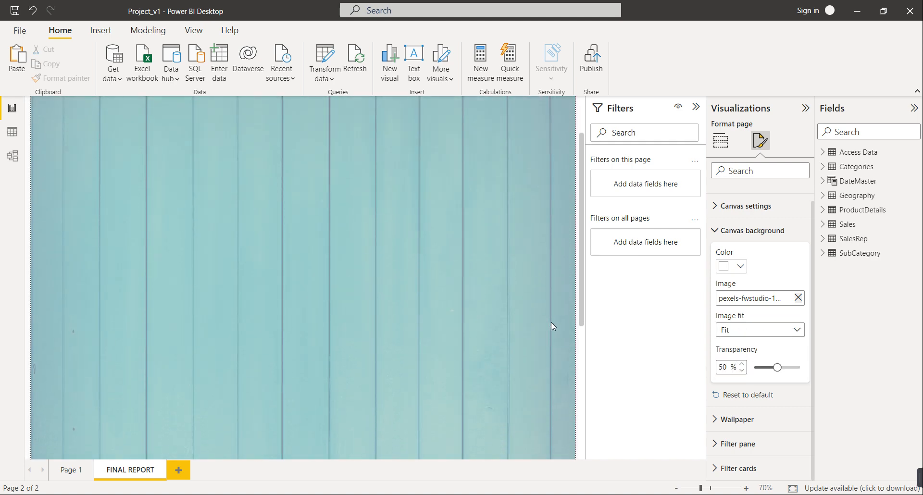
Step: Insert a text box on the FINAL REPORT page reading "SALES REPORT ( TOTAL REVENUE & GROSS PROFIT ANALYSIS )"
{"action": "scroll", "coordinate": [567, 305], "scroll_direction": "up", "scroll_amount": 3}
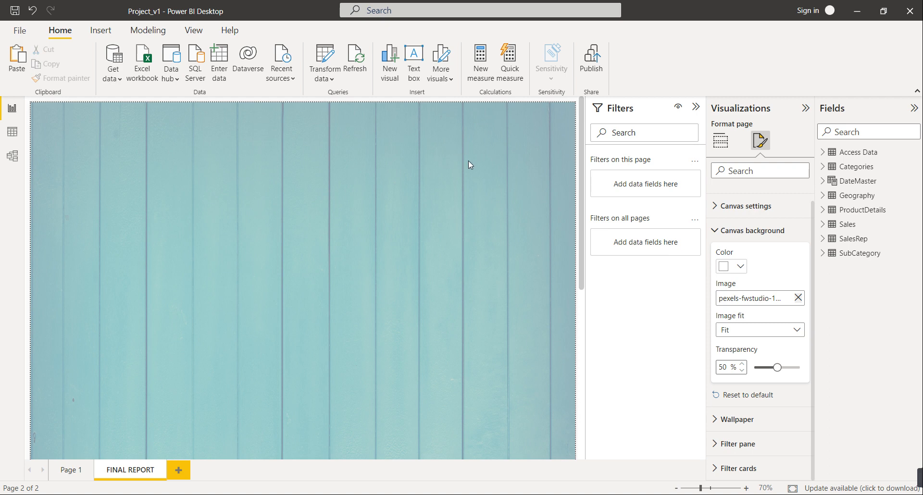
{"action": "left_click", "coordinate": [415, 63]}
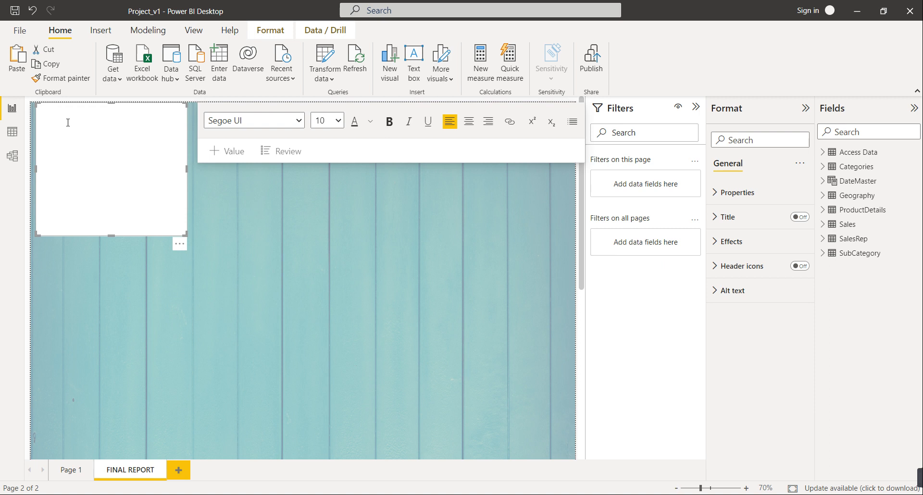
{"action": "type", "text": "SALES REPORT ("}
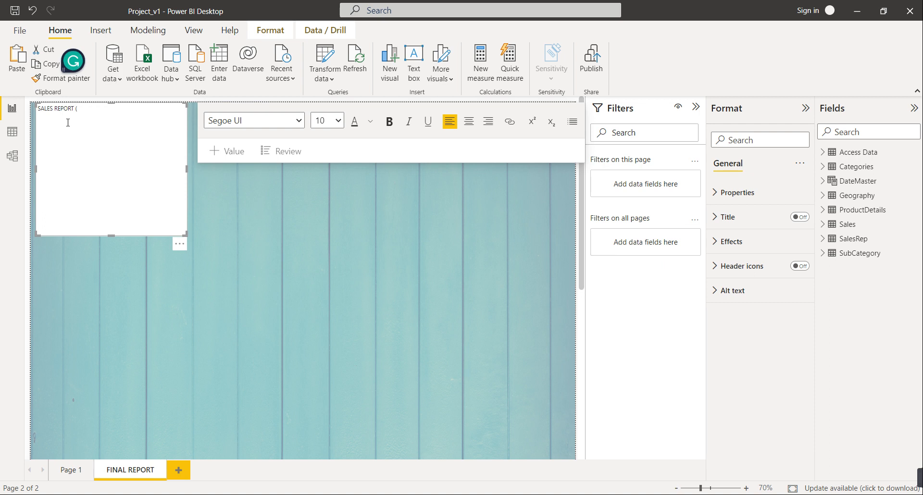
{"action": "type", "text": " TOTAL REVENUE & GROSS PROFIT ANAL"}
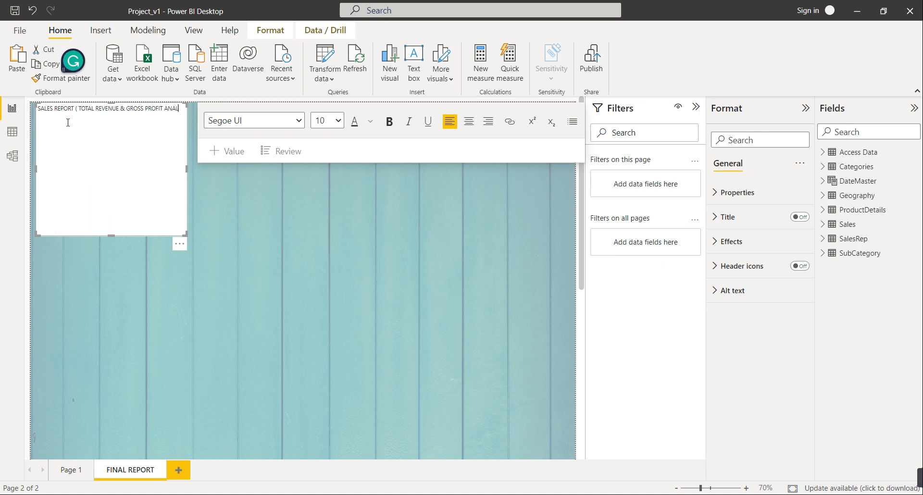
{"action": "type", "text": "YSIS"}
{"action": "left_click", "coordinate": [225, 249]}
{"action": "left_click", "coordinate": [180, 166]}
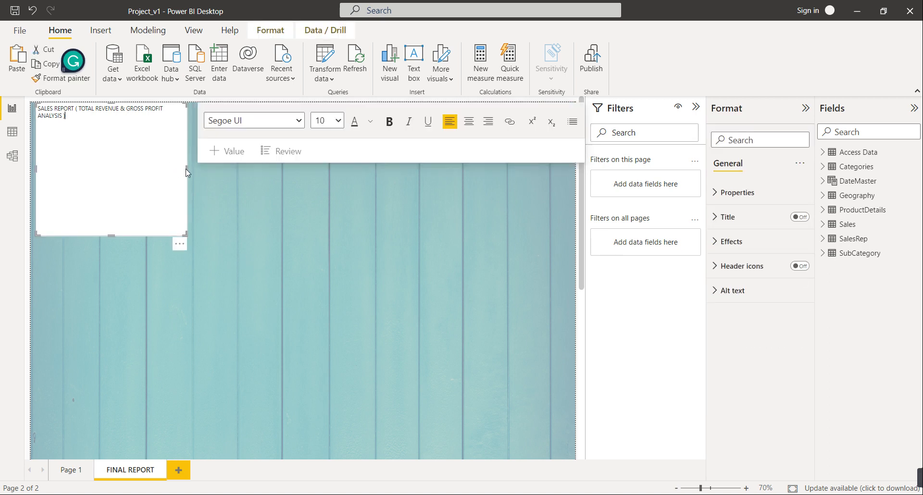
Step: Resize the title text box into a thin strip spanning the page width, positioned just inside the page's upper edge
{"action": "left_click_drag", "start_coordinate": [187, 170], "coordinate": [590, 181]}
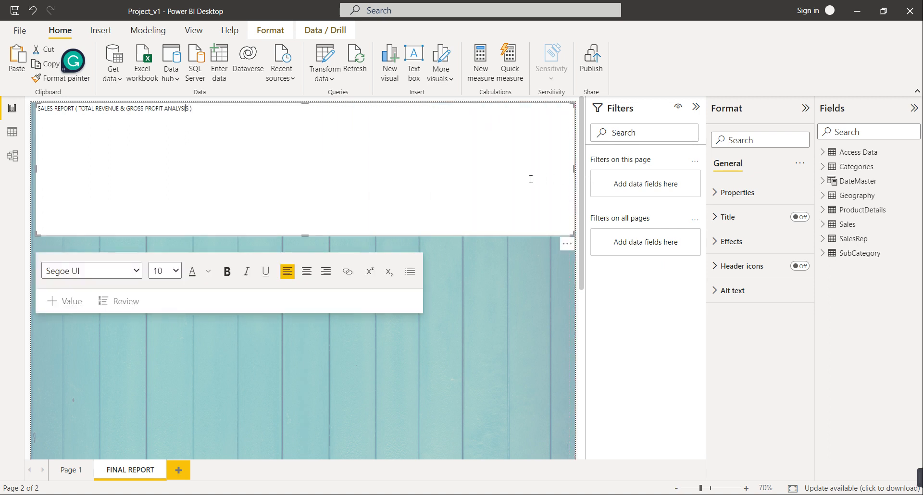
{"action": "left_click", "coordinate": [550, 235]}
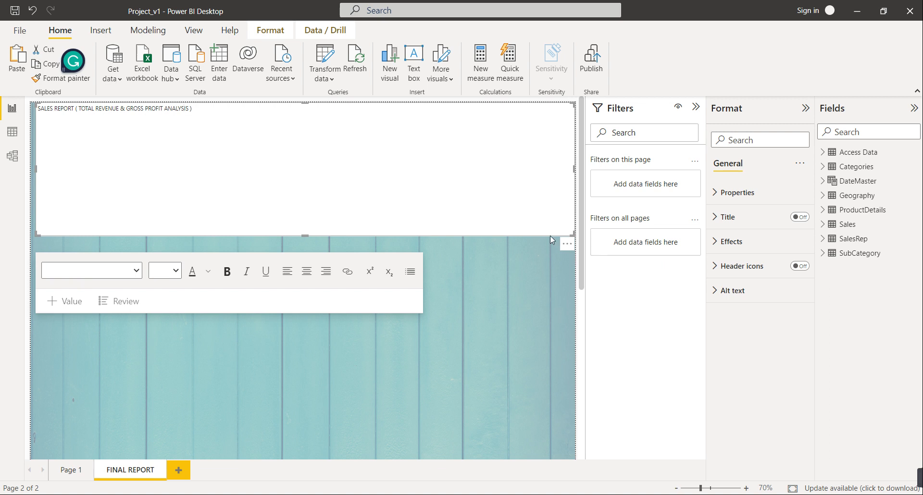
{"action": "key", "text": "Left"}
{"action": "key", "text": "Left"}
{"action": "key", "text": "Left"}
{"action": "key", "text": "Left"}
{"action": "key", "text": "Left"}
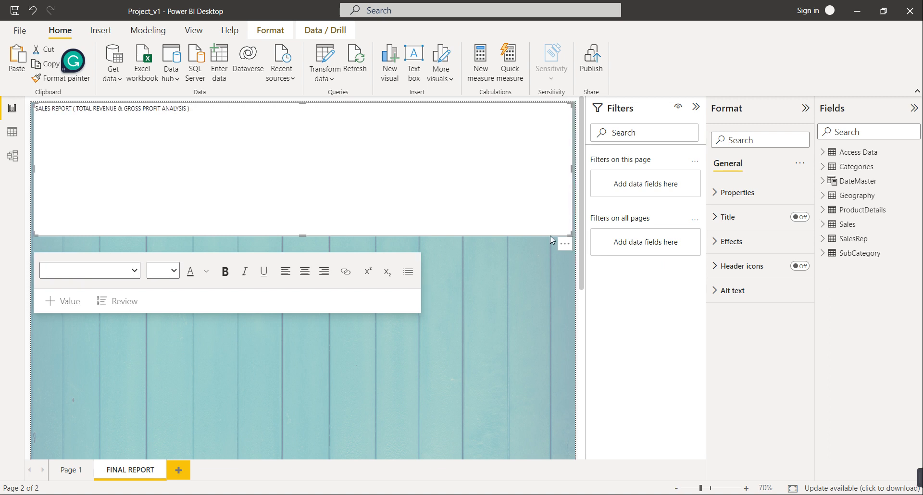
{"action": "key", "text": "Down"}
{"action": "key", "text": "Down"}
{"action": "key", "text": "Down"}
{"action": "key", "text": "Down"}
{"action": "key", "text": "Down"}
{"action": "key", "text": "Down"}
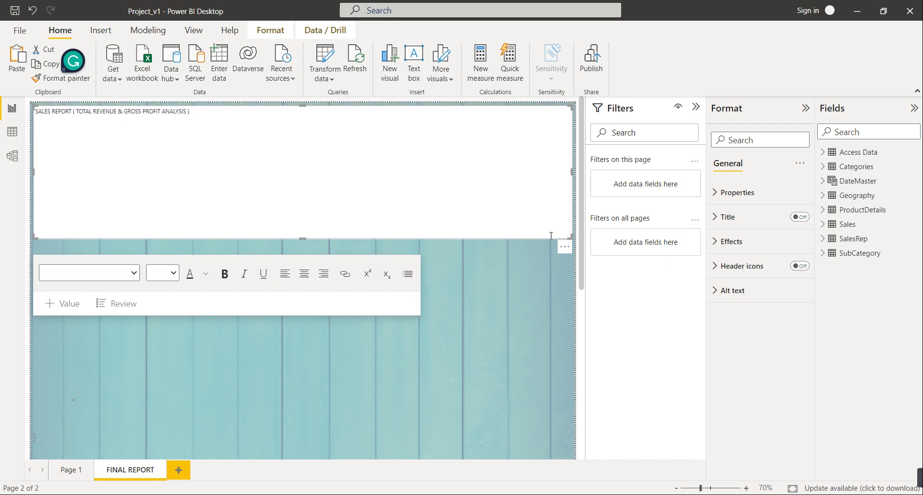
{"action": "left_click_drag", "start_coordinate": [304, 239], "coordinate": [290, 120]}
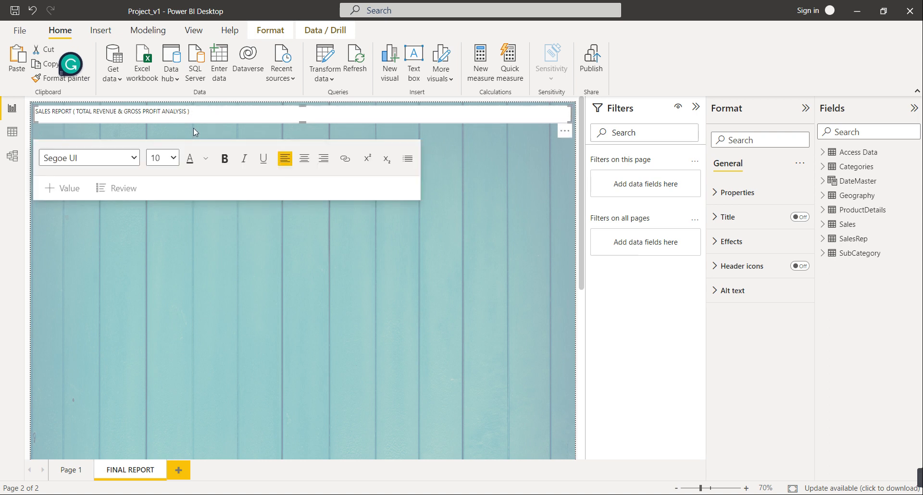
Step: Set the whole title text to size 24 bold and increase the text box height to fit it
{"action": "key", "text": "ctrl+a"}
{"action": "left_click", "coordinate": [174, 158]}
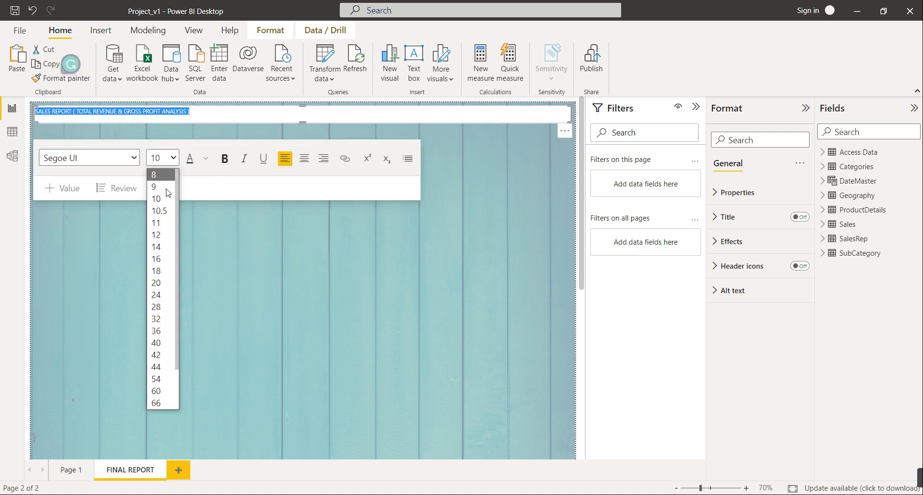
{"action": "left_click", "coordinate": [161, 297]}
{"action": "left_click", "coordinate": [223, 159]}
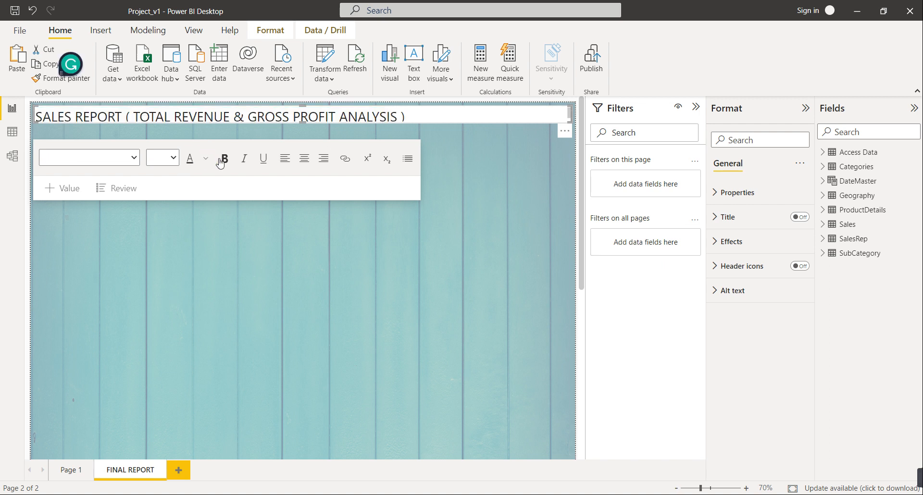
{"action": "key", "text": "ctrl+a"}
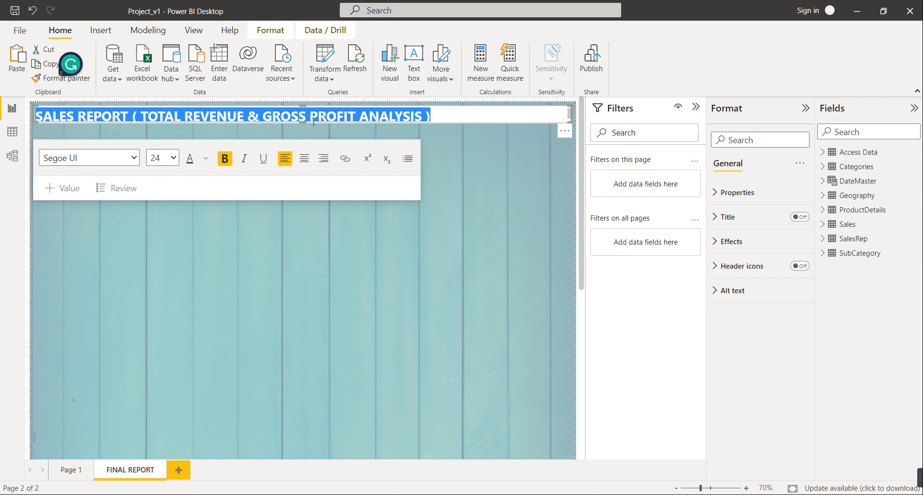
{"action": "left_click_drag", "start_coordinate": [302, 123], "coordinate": [304, 128]}
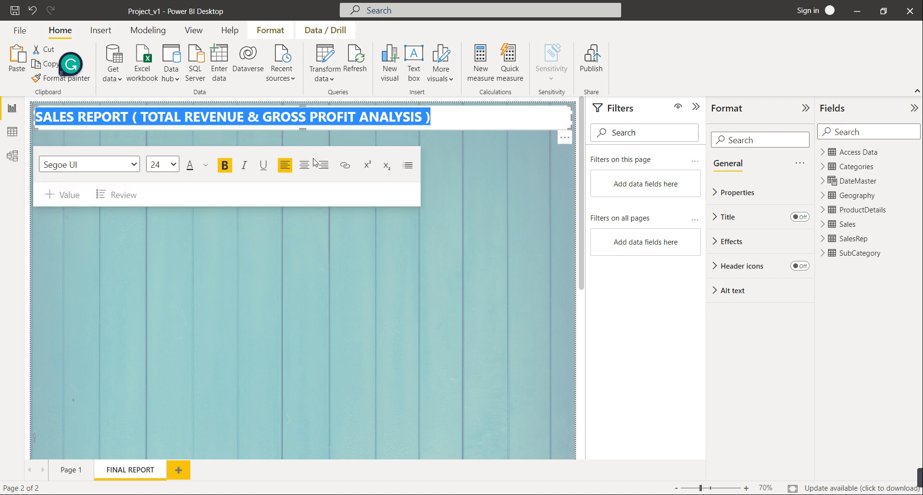
Step: Center the report title within its text box and make it italic
{"action": "left_click", "coordinate": [303, 166]}
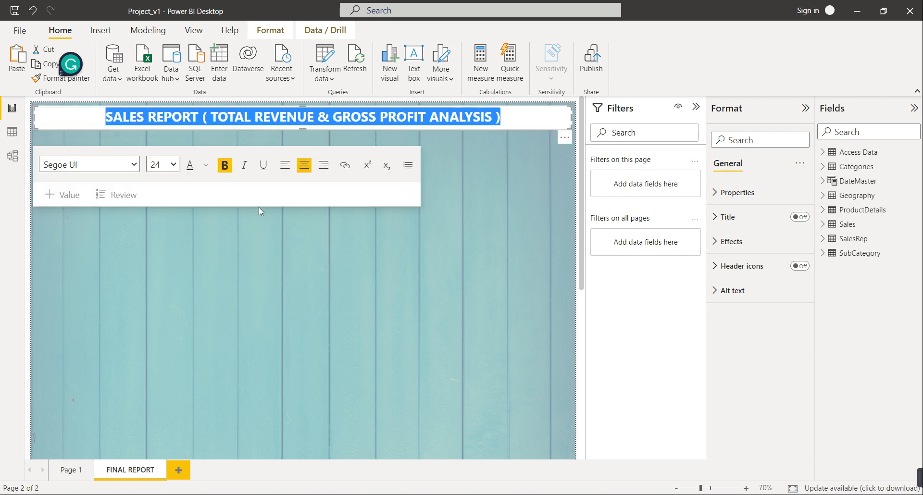
{"action": "left_click", "coordinate": [244, 165]}
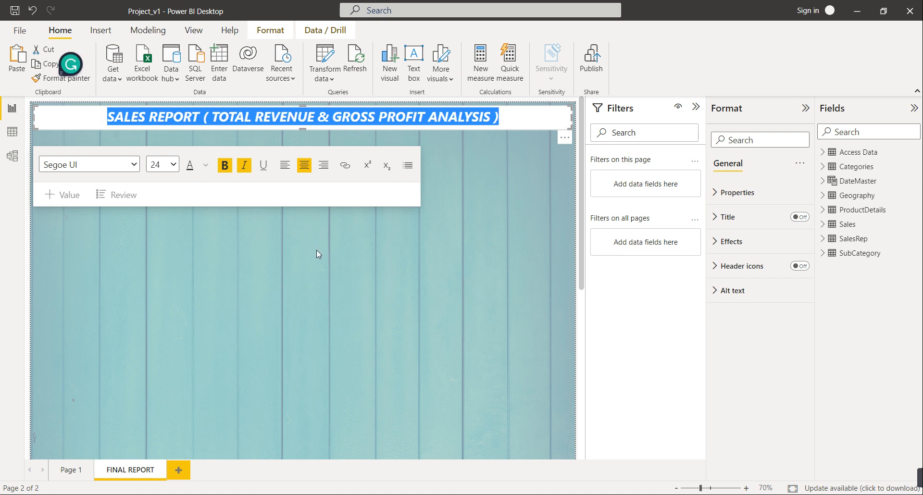
{"action": "left_click", "coordinate": [463, 248]}
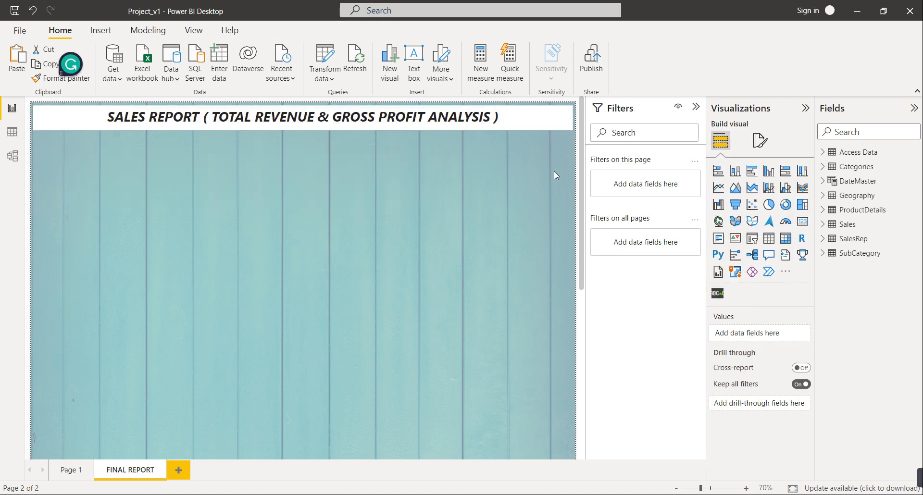
Step: Turn off the title text box's background and turn on its visual border and shadow
{"action": "left_click", "coordinate": [541, 128]}
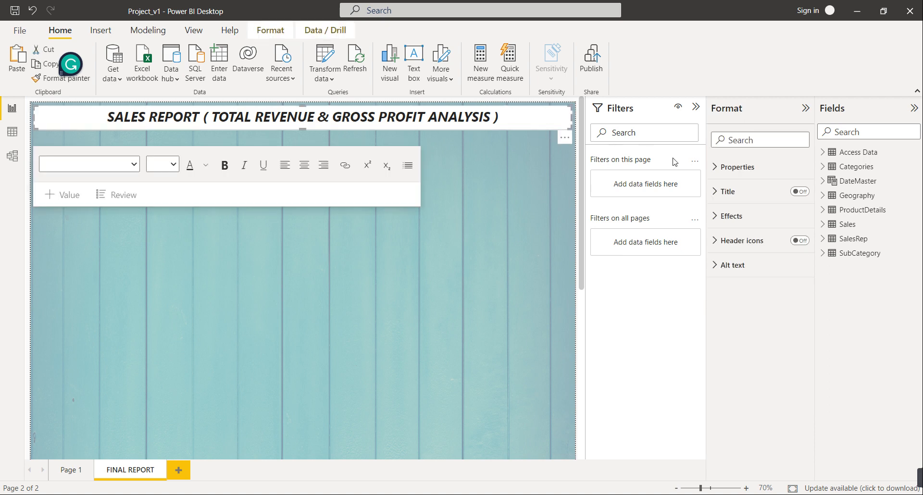
{"action": "left_click", "coordinate": [736, 241]}
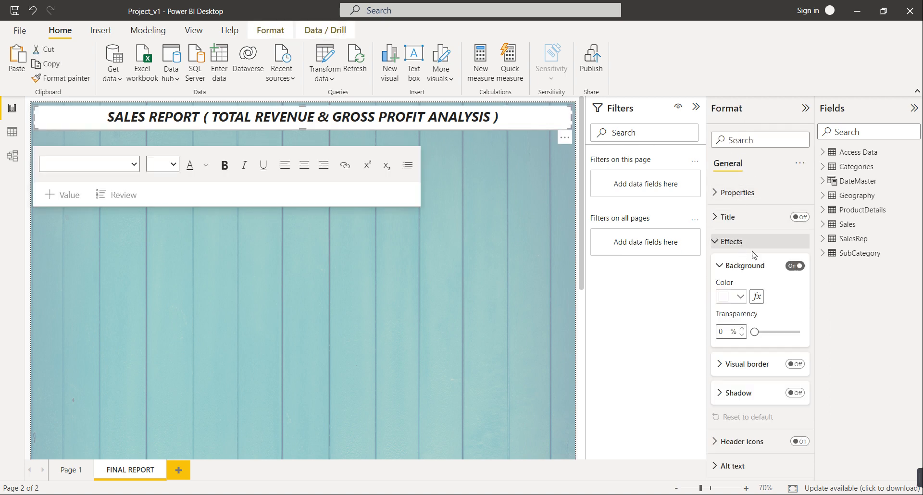
{"action": "left_click", "coordinate": [795, 266]}
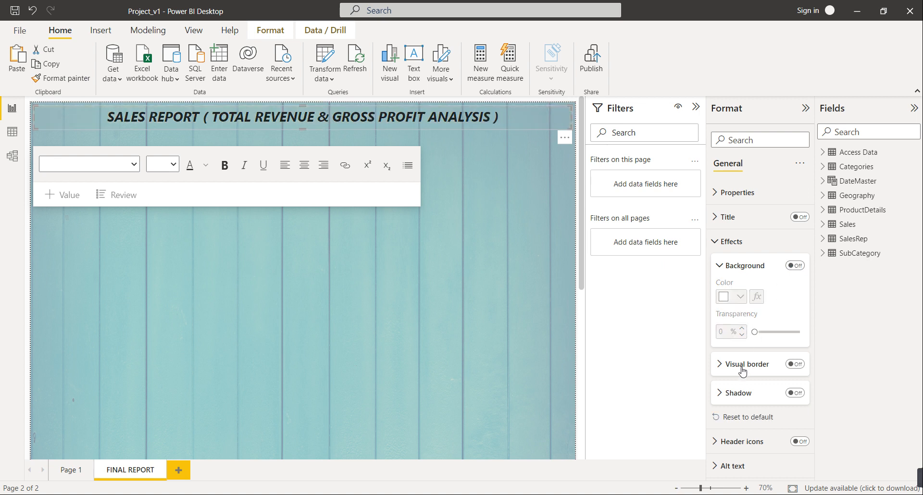
{"action": "left_click", "coordinate": [795, 364]}
{"action": "left_click", "coordinate": [795, 394]}
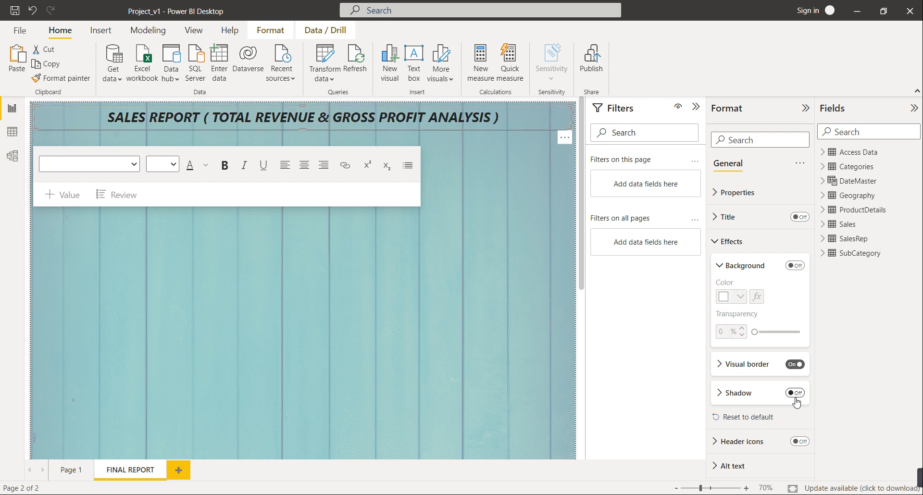
{"action": "left_click", "coordinate": [755, 393]}
{"action": "left_click", "coordinate": [754, 391]}
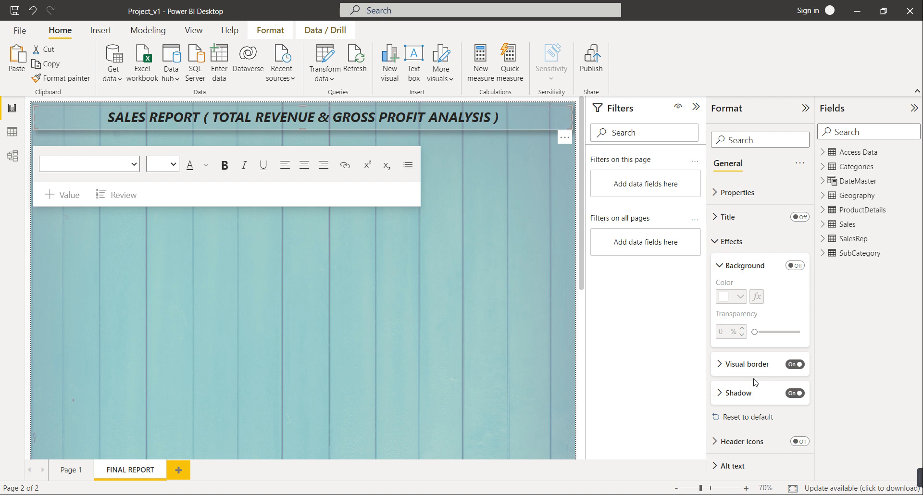
Step: Set the rounded corners of the title text box's border to 15 px
{"action": "left_click", "coordinate": [753, 371]}
{"action": "left_click", "coordinate": [761, 432]}
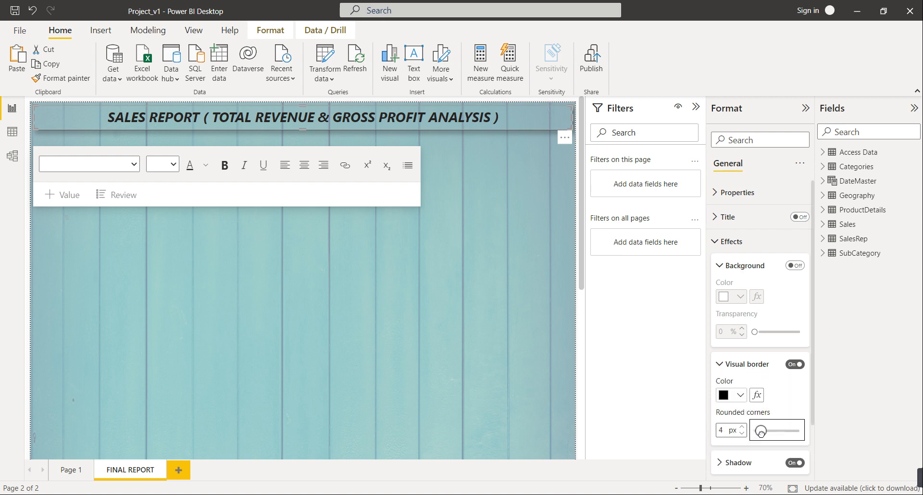
{"action": "left_click_drag", "start_coordinate": [761, 432], "coordinate": [777, 432]}
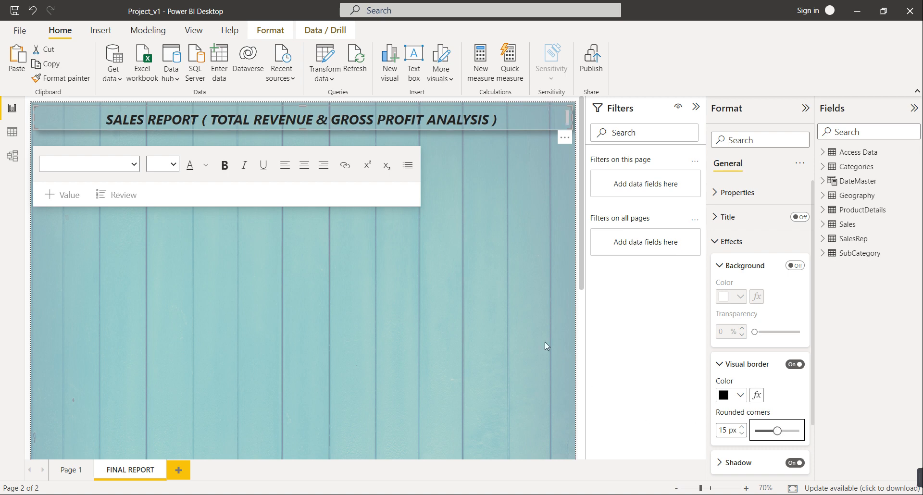
{"action": "left_click", "coordinate": [471, 305]}
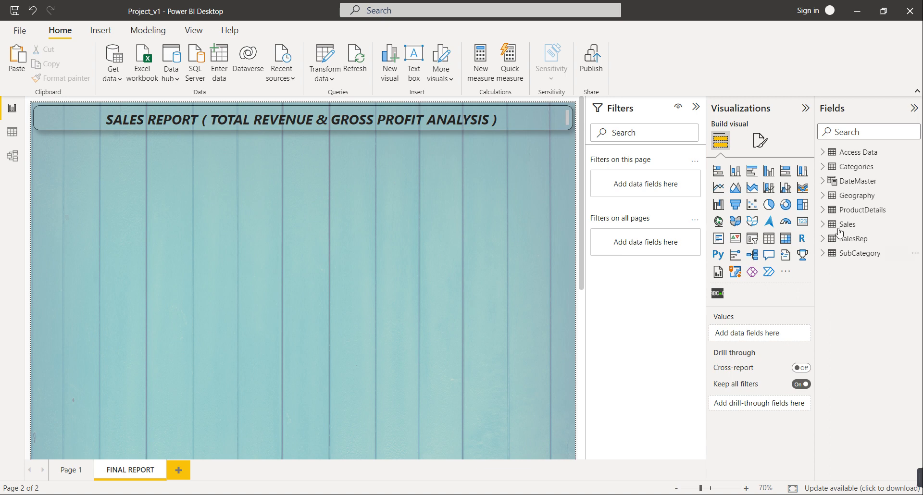
Step: Add a slicer on the Country field from the Geography table and switch it to dropdown style
{"action": "left_click", "coordinate": [753, 239]}
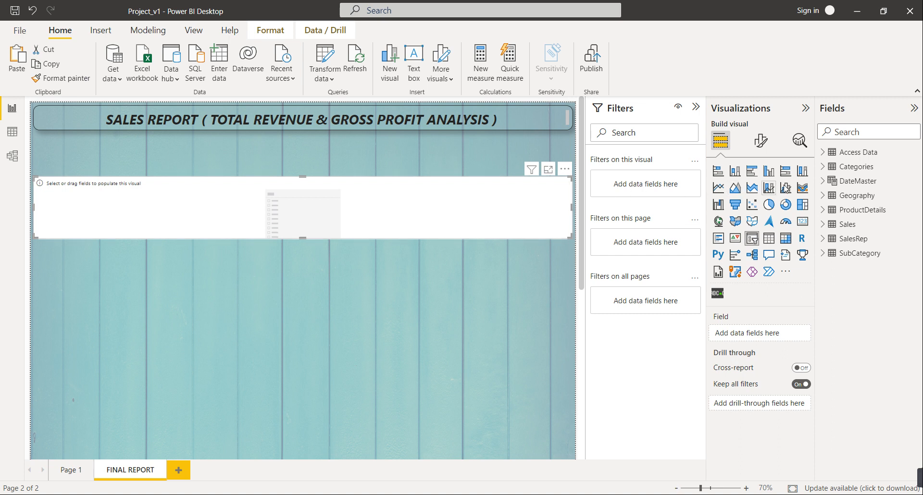
{"action": "left_click", "coordinate": [826, 197]}
{"action": "left_click_drag", "start_coordinate": [841, 212], "coordinate": [765, 337]}
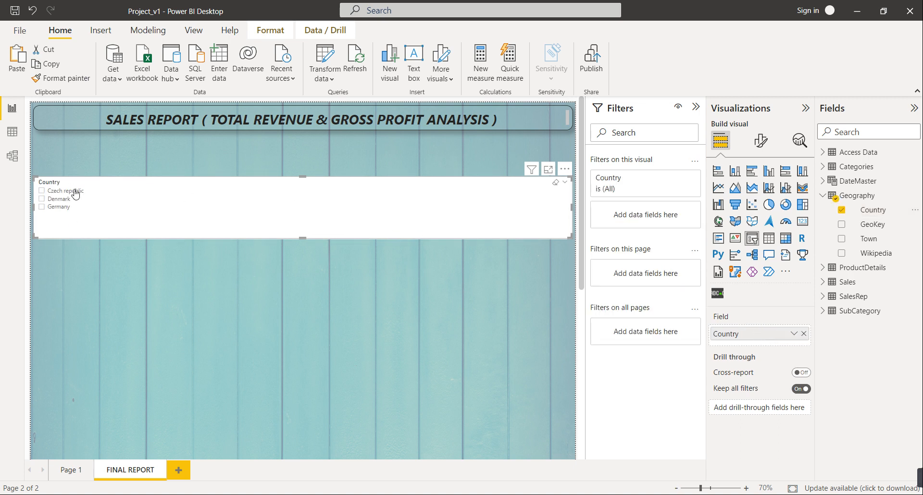
{"action": "left_click", "coordinate": [565, 182]}
{"action": "left_click", "coordinate": [546, 212]}
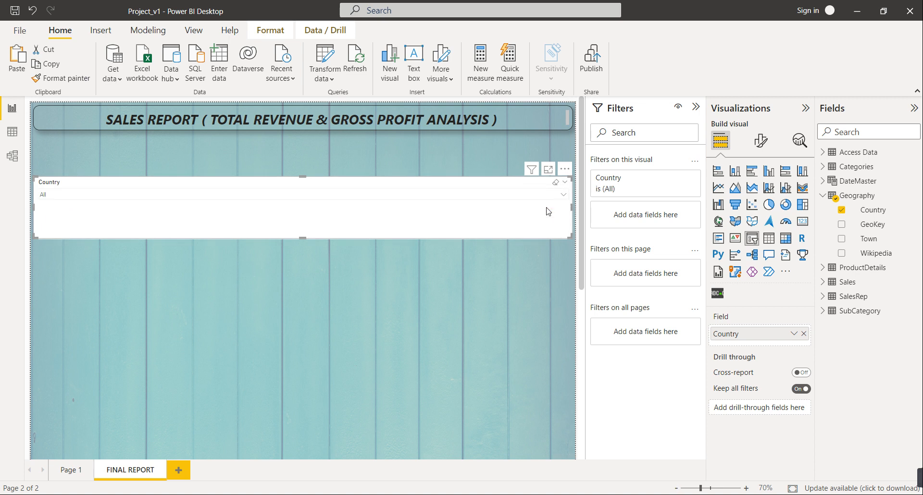
Step: Shrink the Country slicer to a small box and place it directly below the start of the title strip
{"action": "left_click_drag", "start_coordinate": [571, 209], "coordinate": [120, 209]}
{"action": "left_click_drag", "start_coordinate": [76, 238], "coordinate": [80, 147]}
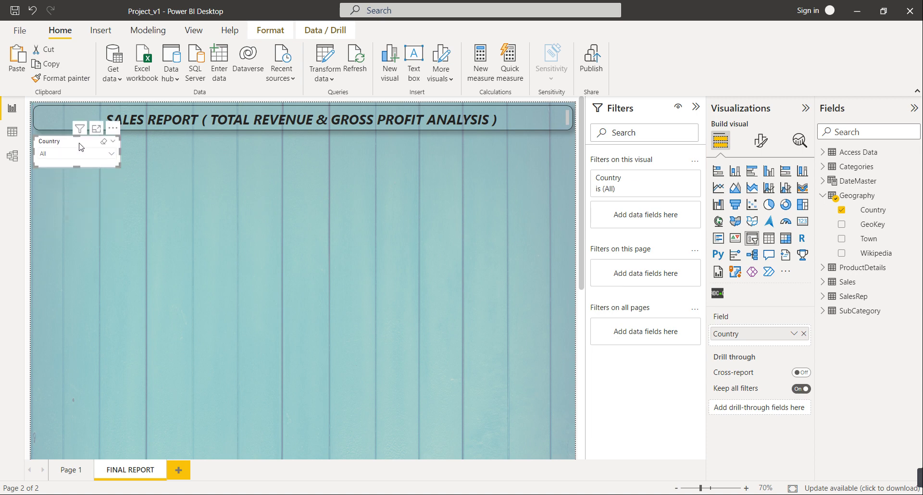
{"action": "key", "text": "Up"}
{"action": "key", "text": "Up"}
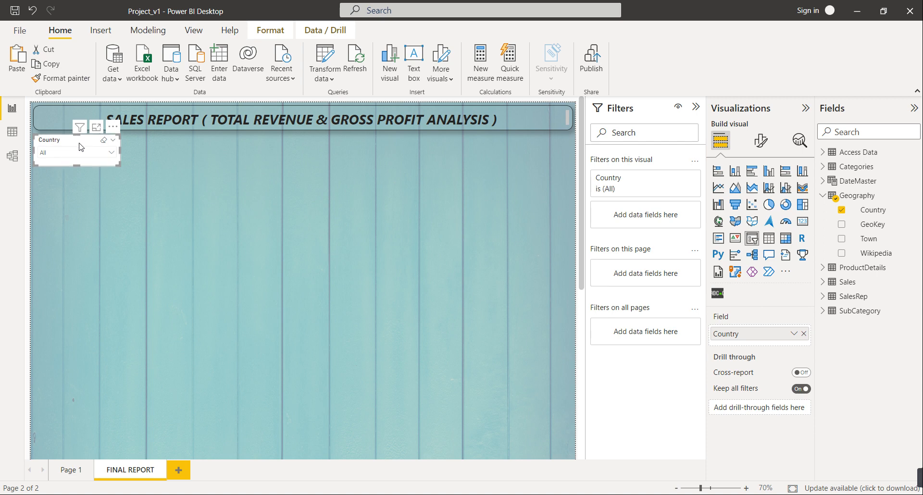
Step: Turn off the background effect of the Country slicer
{"action": "left_click", "coordinate": [760, 142]}
{"action": "left_click", "coordinate": [761, 194]}
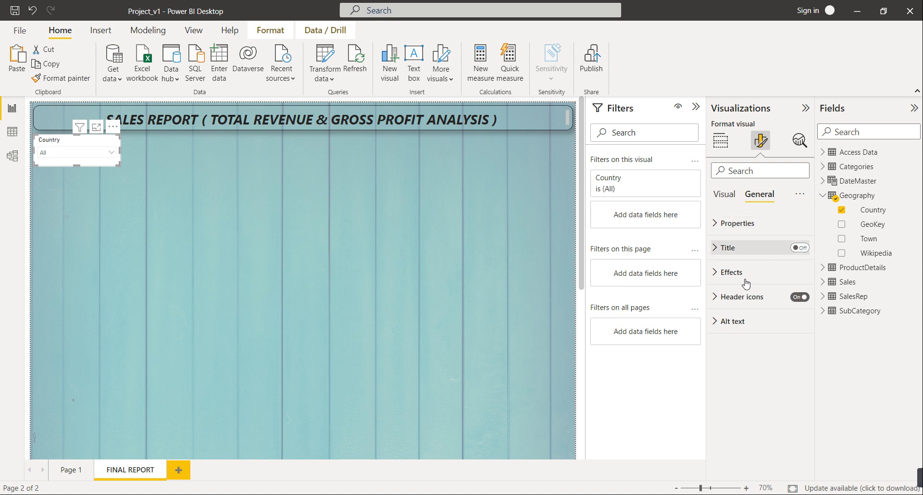
{"action": "left_click", "coordinate": [736, 272]}
{"action": "left_click", "coordinate": [795, 297]}
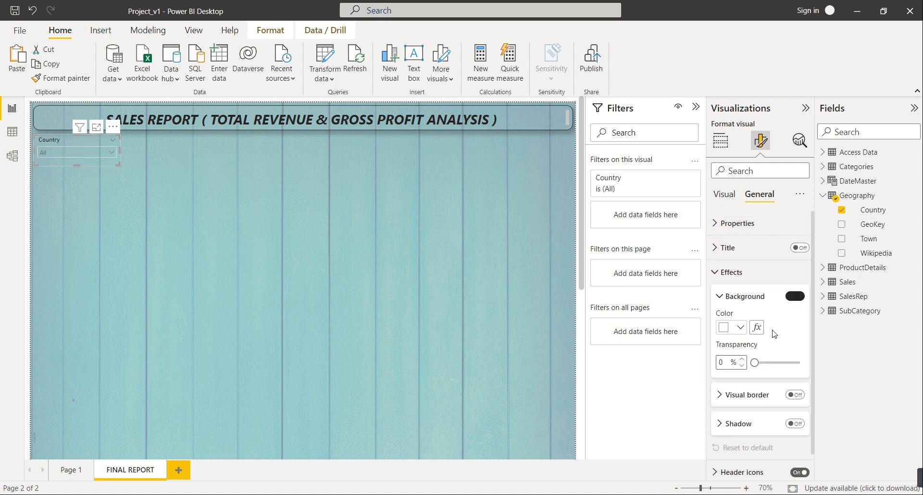
Step: Turn on the Country slicer's visual border with 16 px rounded corners and enable its shadow
{"action": "left_click", "coordinate": [755, 395]}
{"action": "left_click", "coordinate": [795, 395]}
{"action": "scroll", "coordinate": [753, 398], "scroll_direction": "down", "scroll_amount": 1}
{"action": "left_click_drag", "start_coordinate": [755, 422], "coordinate": [779, 423]}
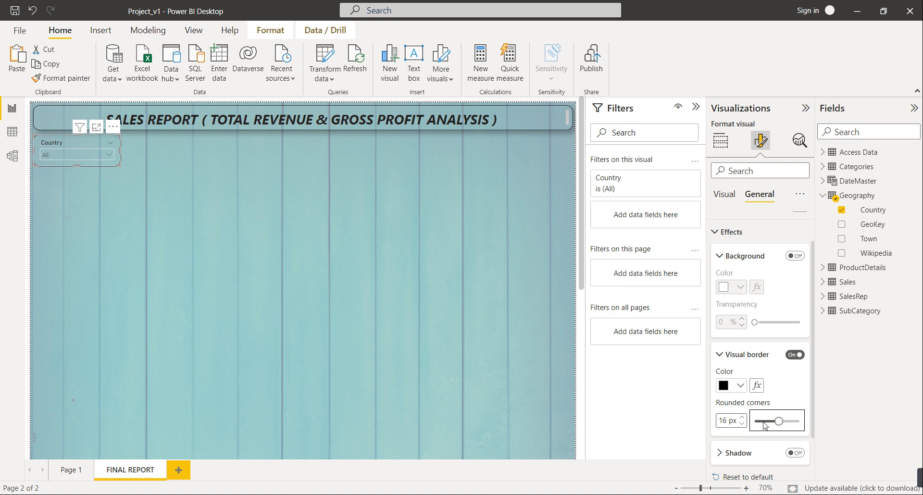
{"action": "left_click", "coordinate": [803, 457]}
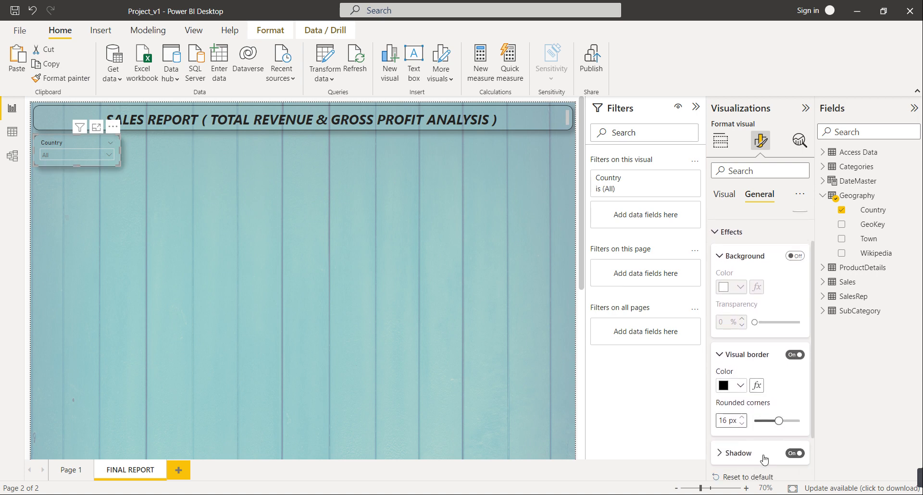
Step: Set the rounded corners of the Country slicer's border to 15 px
{"action": "scroll", "coordinate": [765, 428], "scroll_direction": "down", "scroll_amount": 1}
{"action": "key", "text": "BackSpace"}
{"action": "type", "text": "5"}
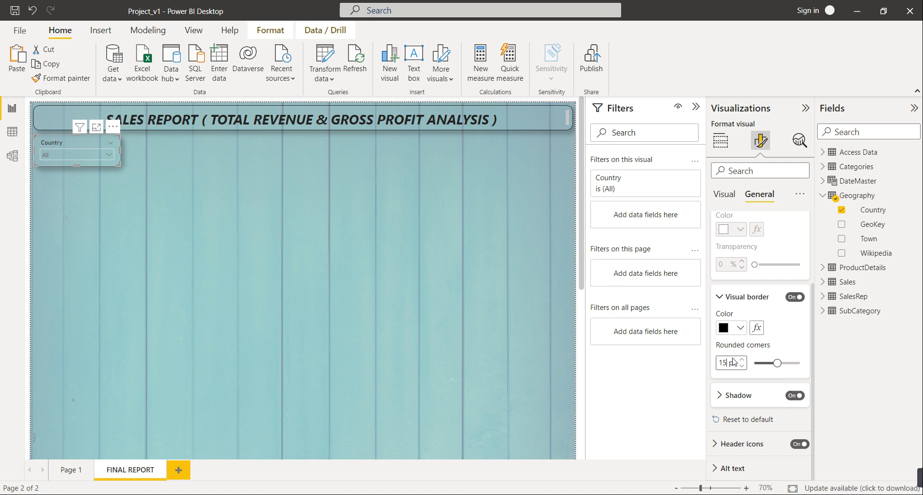
Step: Make the Country slicer's values bold and set their font color to black
{"action": "left_click", "coordinate": [110, 154]}
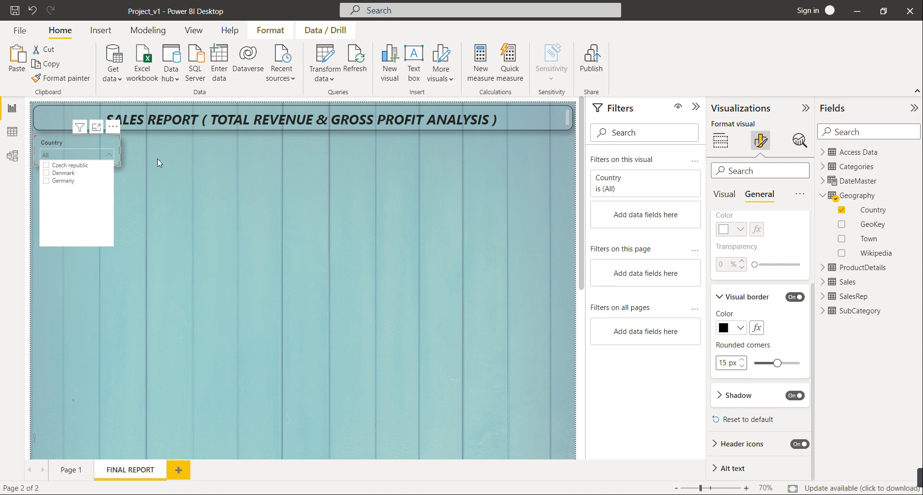
{"action": "left_click", "coordinate": [81, 143]}
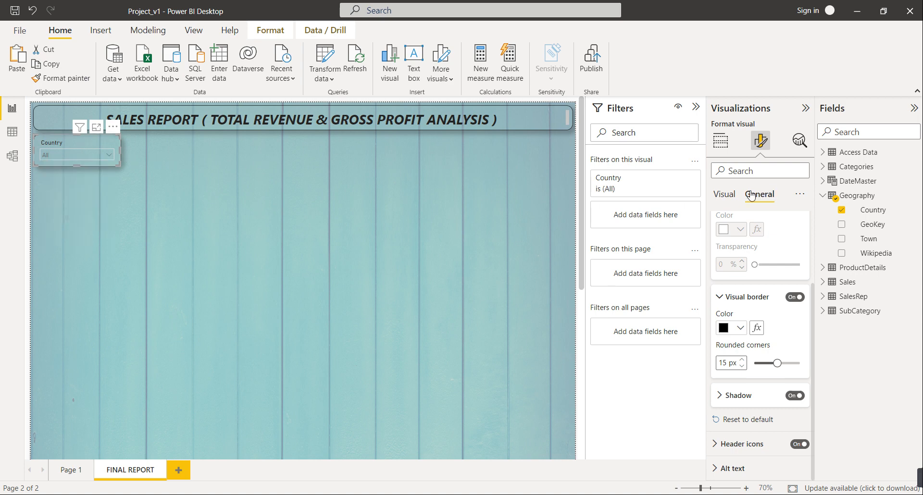
{"action": "left_click", "coordinate": [726, 195]}
{"action": "left_click", "coordinate": [743, 224]}
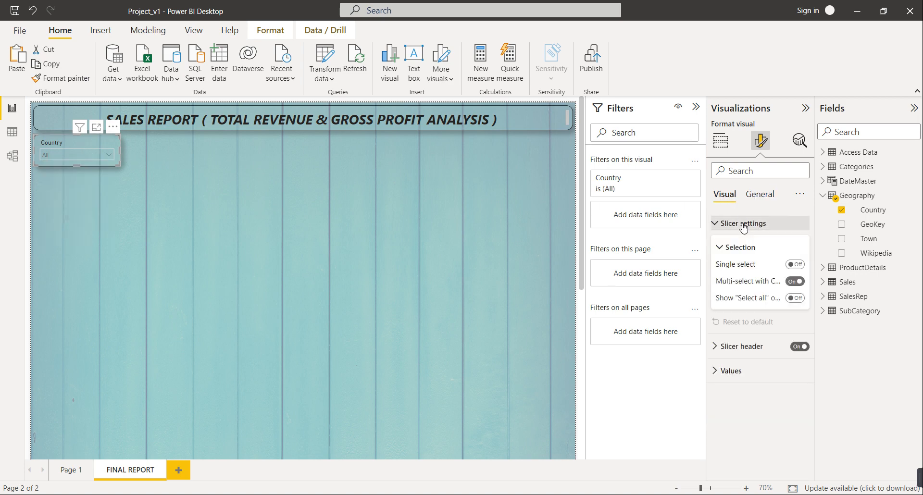
{"action": "left_click", "coordinate": [744, 223]}
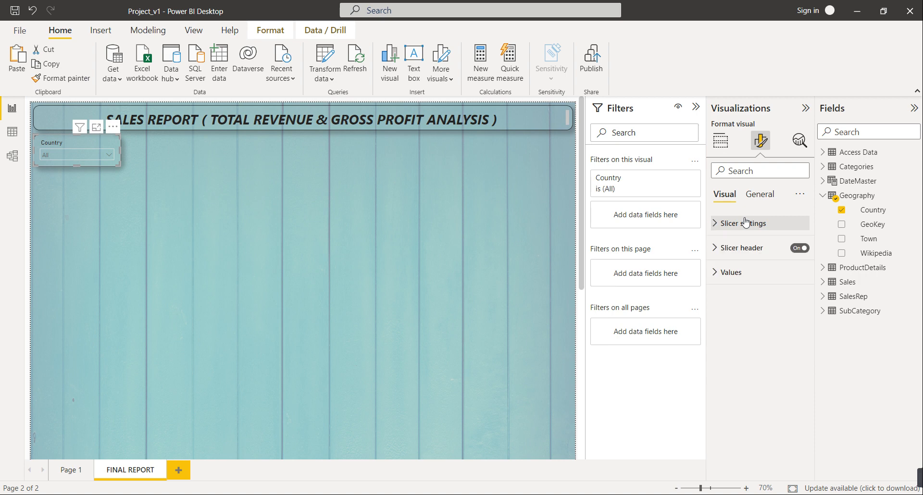
{"action": "left_click", "coordinate": [736, 272]}
{"action": "left_click", "coordinate": [740, 378]}
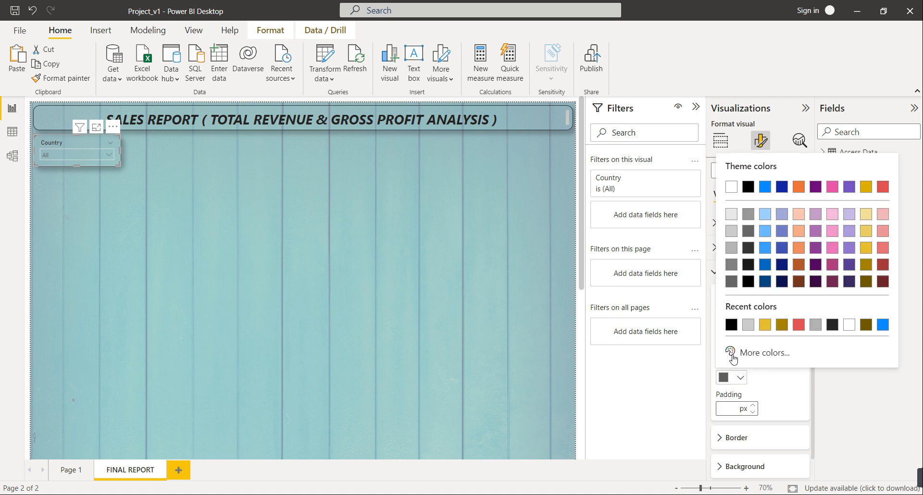
{"action": "left_click", "coordinate": [730, 325]}
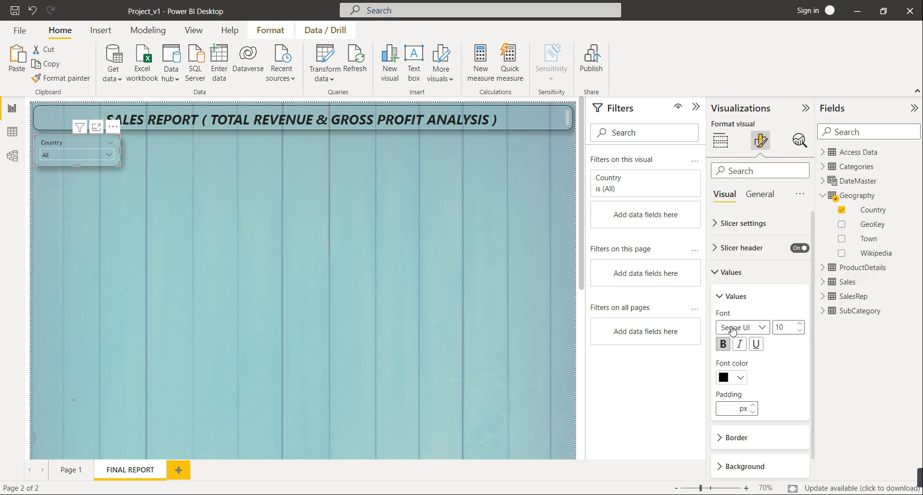
{"action": "scroll", "coordinate": [755, 385], "scroll_direction": "down", "scroll_amount": 1}
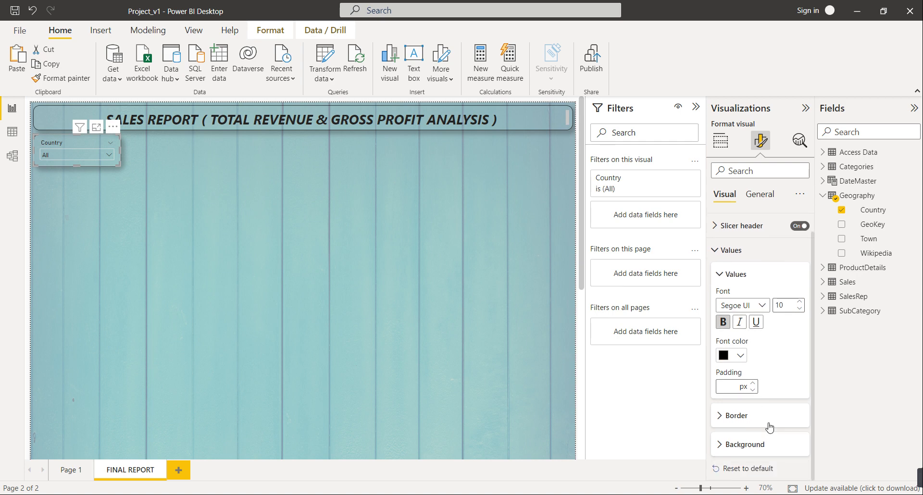
Step: Make the header text of the Country slicer bold
{"action": "left_click", "coordinate": [409, 283]}
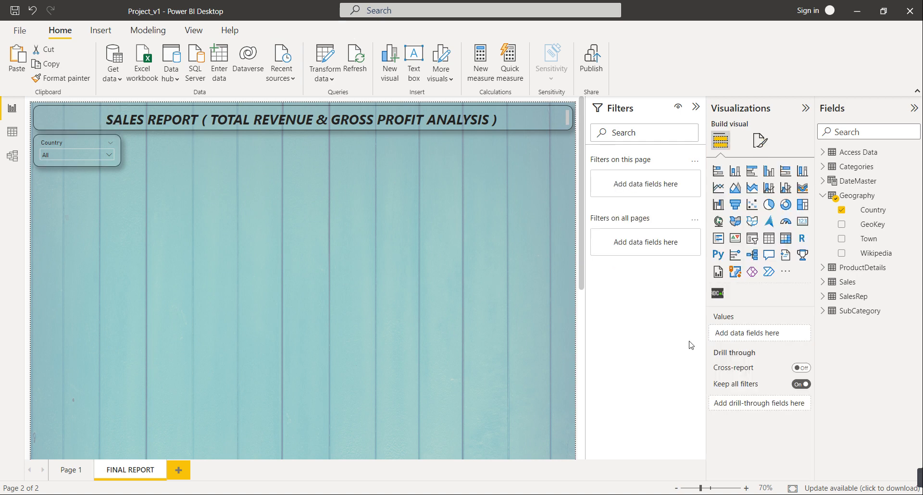
{"action": "left_click", "coordinate": [761, 140]}
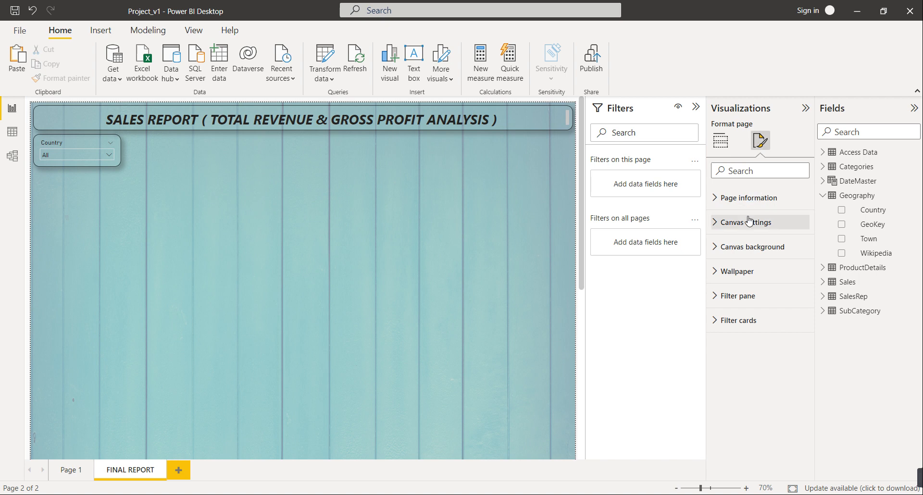
{"action": "left_click", "coordinate": [88, 142]}
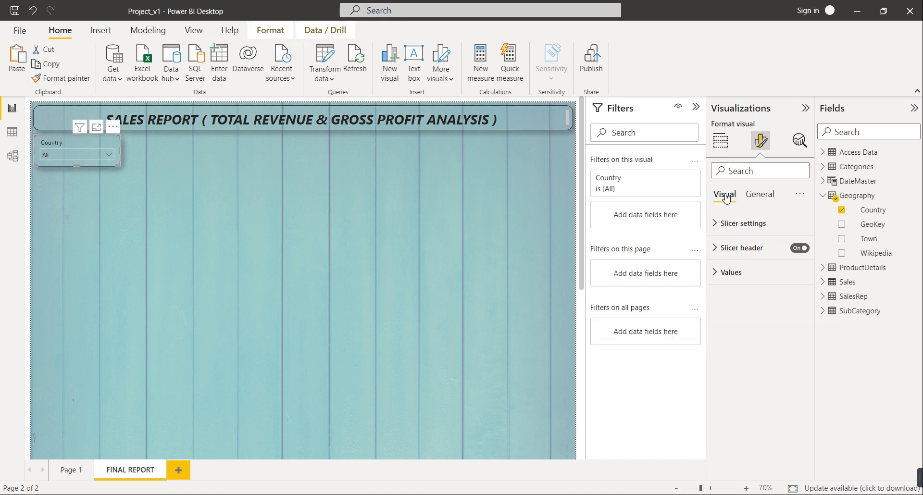
{"action": "left_click", "coordinate": [750, 249]}
{"action": "left_click", "coordinate": [729, 353]}
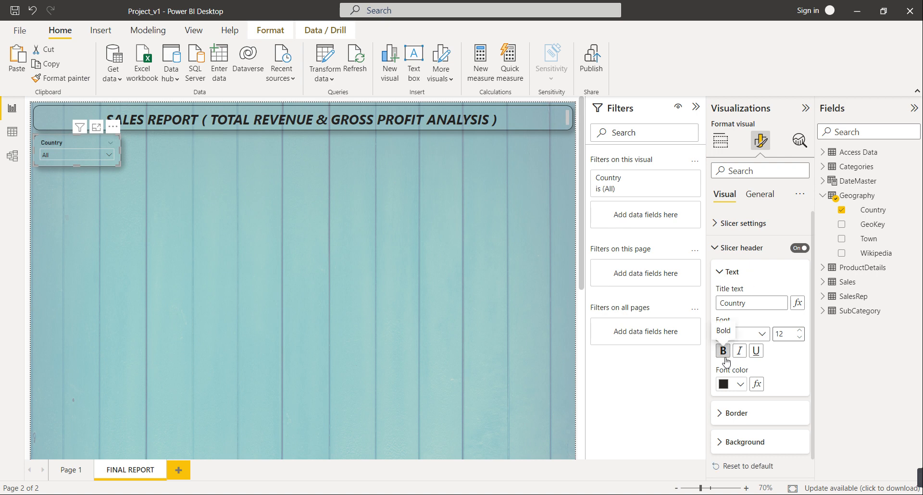
{"action": "left_click", "coordinate": [422, 301]}
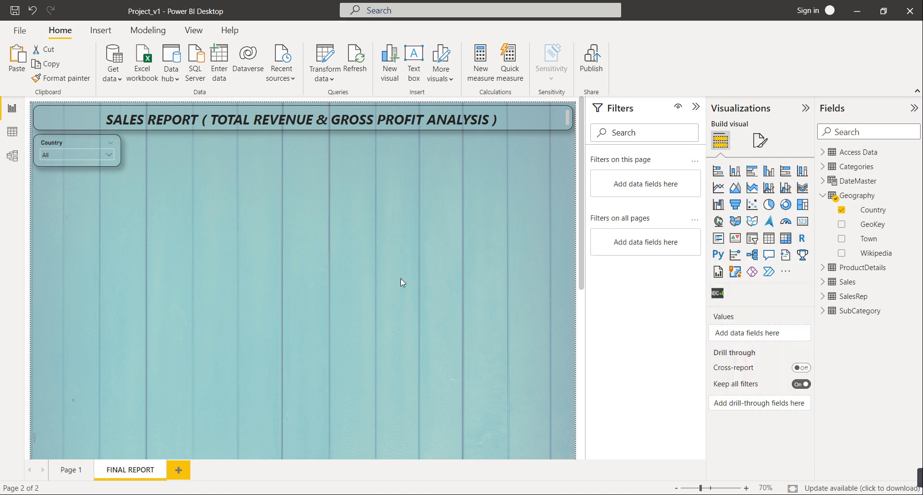
Step: Duplicate the Country slicer and place the copy directly beside the original, below the title strip
{"action": "left_click", "coordinate": [78, 143]}
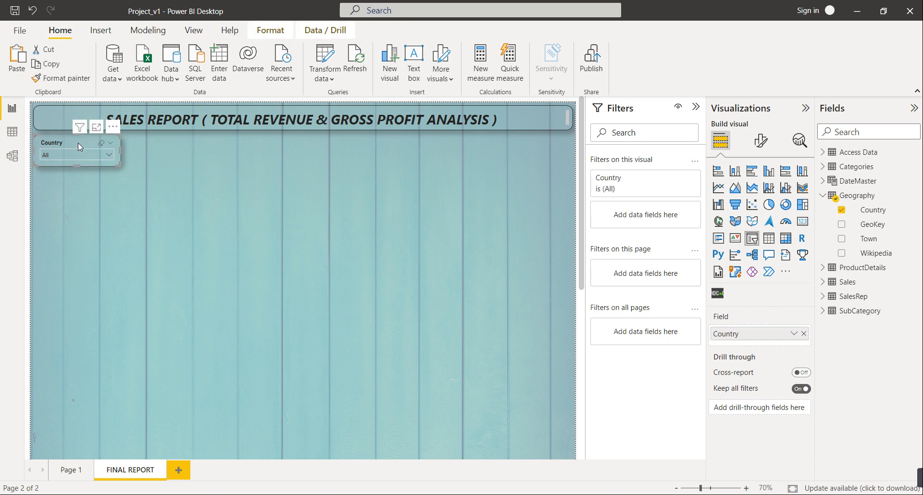
{"action": "key", "text": "ctrl+v"}
{"action": "left_click_drag", "start_coordinate": [93, 142], "coordinate": [178, 141]}
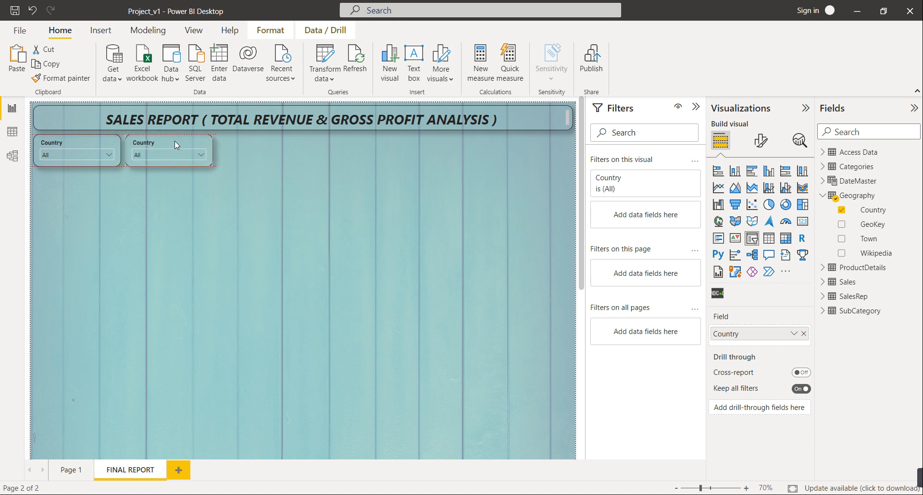
Step: Replace the Country field in the copied slicer with Year from the DateMaster table
{"action": "left_click", "coordinate": [842, 211]}
{"action": "left_click", "coordinate": [826, 181]}
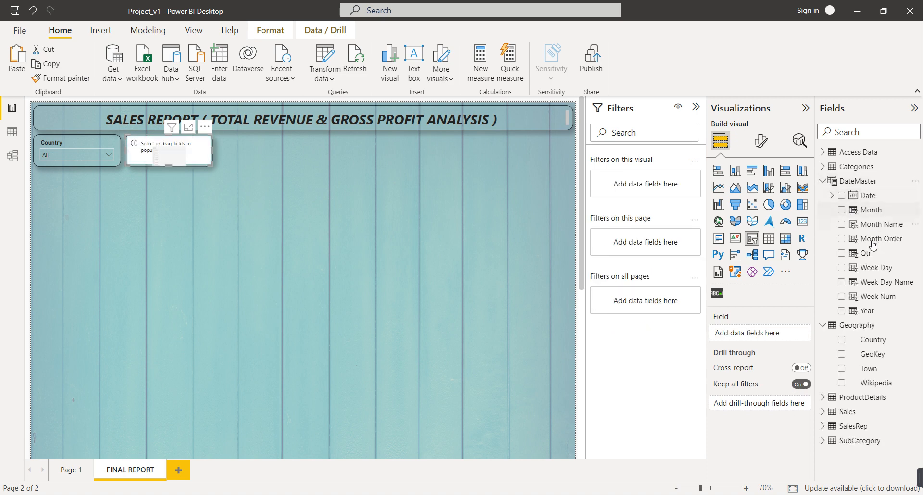
{"action": "left_click_drag", "start_coordinate": [866, 310], "coordinate": [756, 338]}
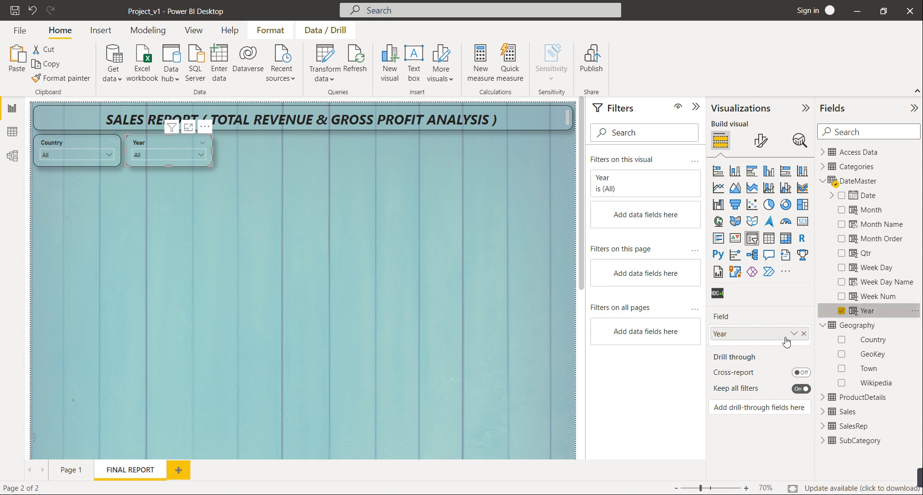
{"action": "left_click", "coordinate": [293, 256]}
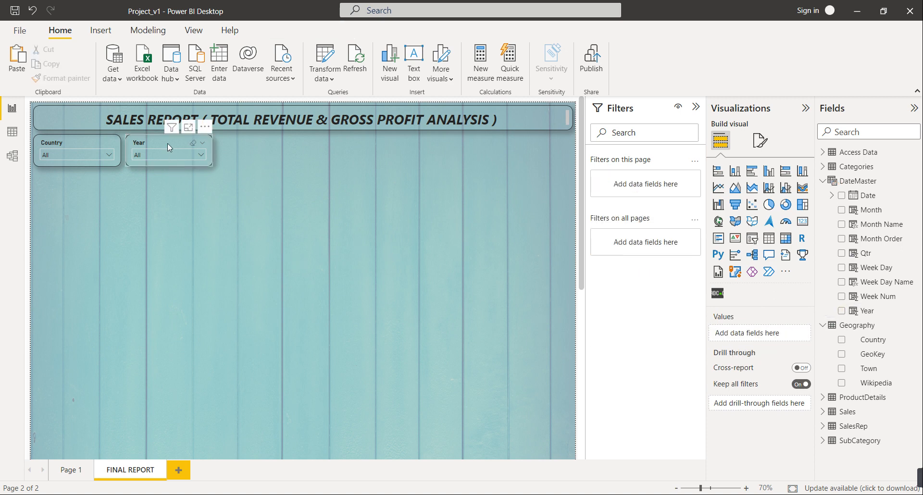
Step: Duplicate the Year slicer and place the copy beside it as the third slicer in the row
{"action": "left_click", "coordinate": [167, 143]}
{"action": "key", "text": "ctrl+c"}
{"action": "key", "text": "ctrl+v"}
{"action": "left_click_drag", "start_coordinate": [168, 143], "coordinate": [256, 140]}
Step: Distribute the Country slicer and both Year slicers horizontally and align their bottom edges
{"action": "left_click", "coordinate": [168, 140]}
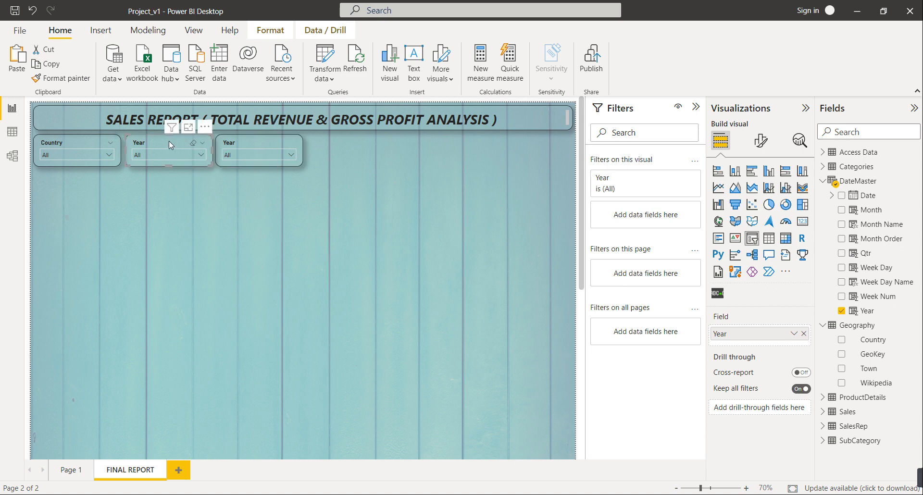
{"action": "left_click", "coordinate": [94, 141], "text": "ctrl"}
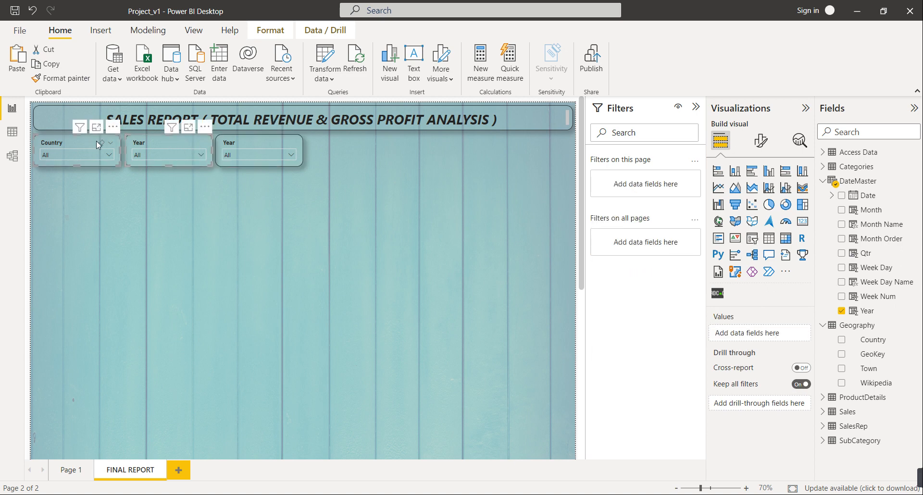
{"action": "left_click", "coordinate": [254, 141], "text": "ctrl"}
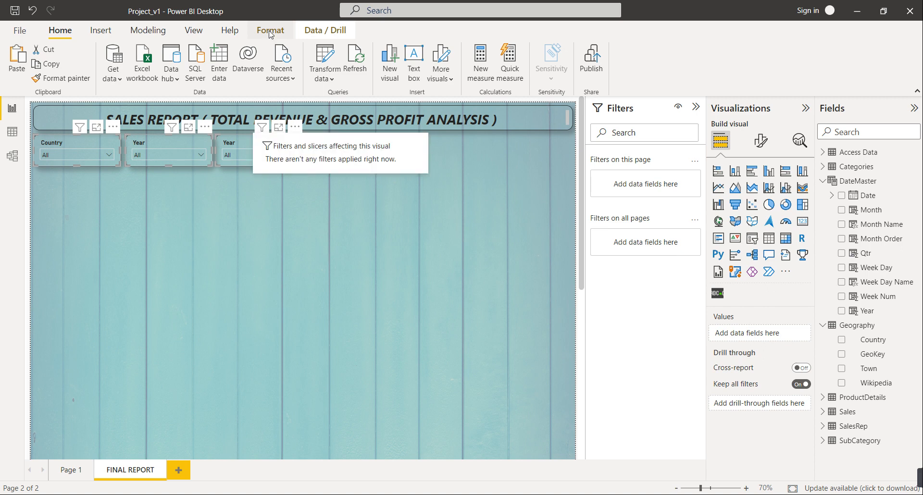
{"action": "left_click", "coordinate": [270, 29]}
{"action": "left_click", "coordinate": [260, 72]}
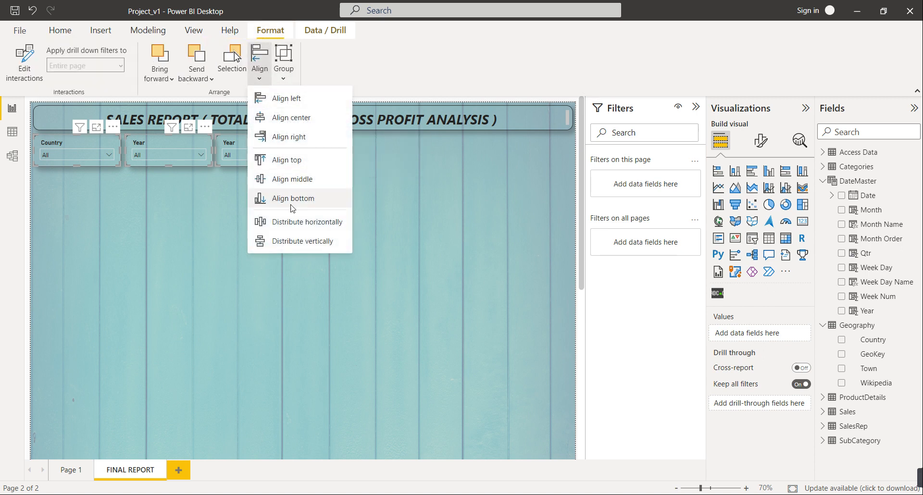
{"action": "left_click", "coordinate": [293, 222]}
{"action": "left_click", "coordinate": [288, 201]}
Step: Widen the third slicer to the end of the title strip and replace its Year field with Month Name from DateMaster
{"action": "left_click", "coordinate": [267, 145]}
{"action": "left_click_drag", "start_coordinate": [302, 151], "coordinate": [573, 164]}
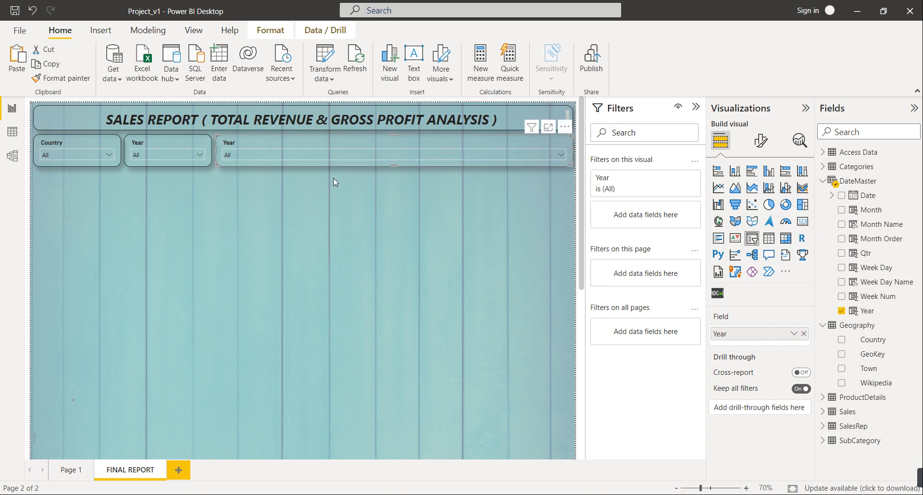
{"action": "left_click", "coordinate": [842, 311]}
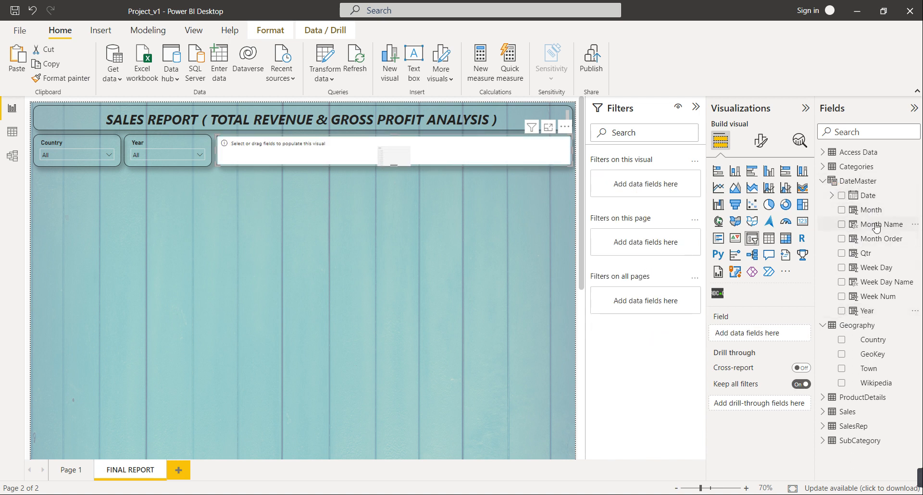
{"action": "left_click_drag", "start_coordinate": [879, 225], "coordinate": [781, 336]}
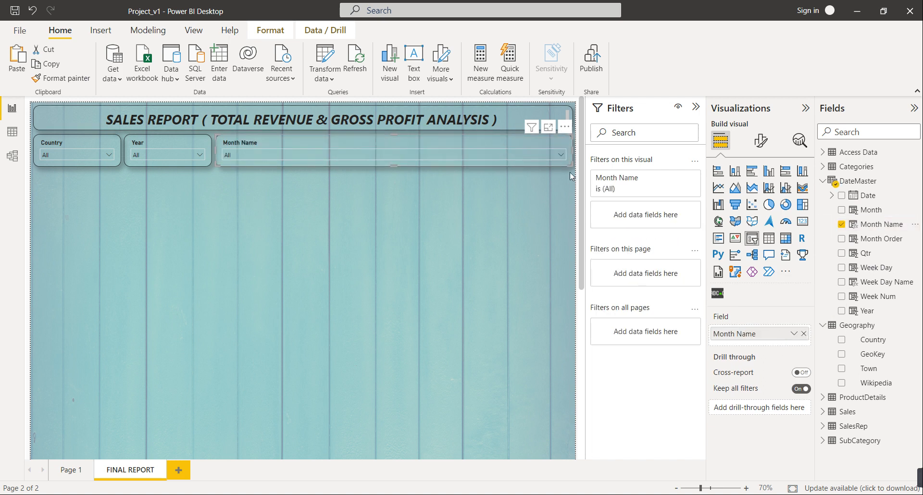
Step: Change the Month Name slicer from a dropdown to a list with Horizontal orientation
{"action": "left_click", "coordinate": [560, 142]}
{"action": "left_click", "coordinate": [548, 155]}
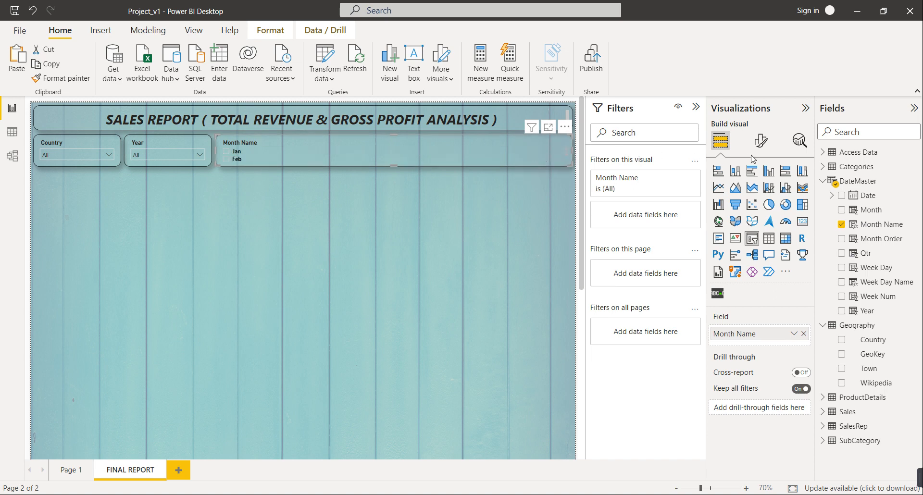
{"action": "left_click", "coordinate": [761, 140]}
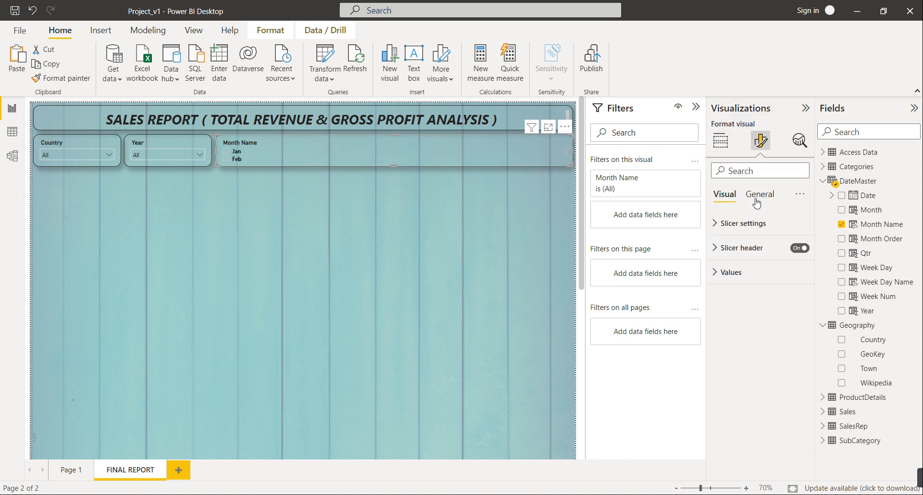
{"action": "left_click", "coordinate": [745, 224]}
{"action": "left_click", "coordinate": [761, 279]}
{"action": "left_click", "coordinate": [753, 308]}
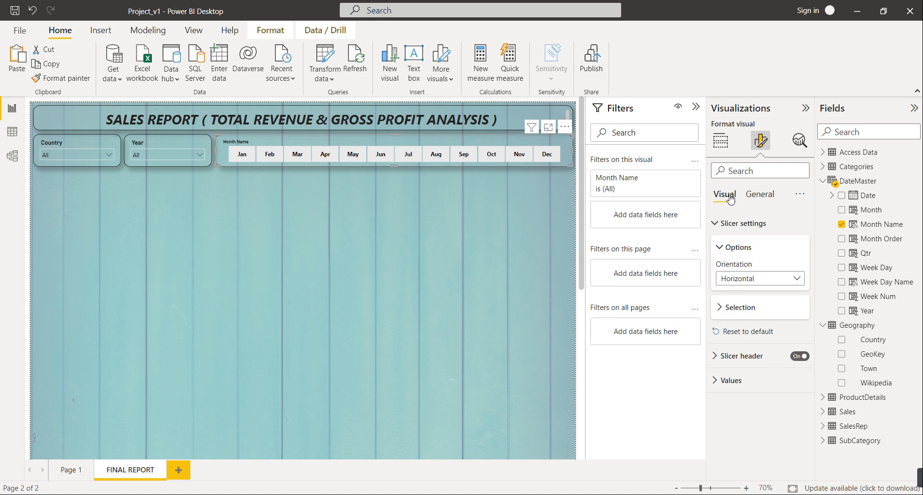
Step: Set the background color of the Month Name slicer's values to a medium gray theme shade
{"action": "left_click", "coordinate": [738, 380]}
{"action": "scroll", "coordinate": [751, 431], "scroll_direction": "down", "scroll_amount": 1}
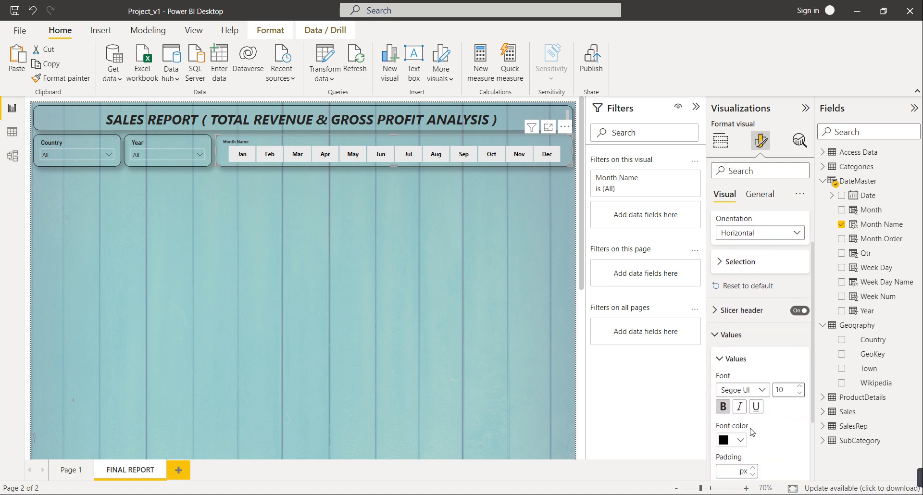
{"action": "scroll", "coordinate": [753, 431], "scroll_direction": "down", "scroll_amount": 2}
{"action": "left_click", "coordinate": [754, 444]}
{"action": "scroll", "coordinate": [753, 447], "scroll_direction": "down", "scroll_amount": 1}
{"action": "left_click", "coordinate": [742, 449]}
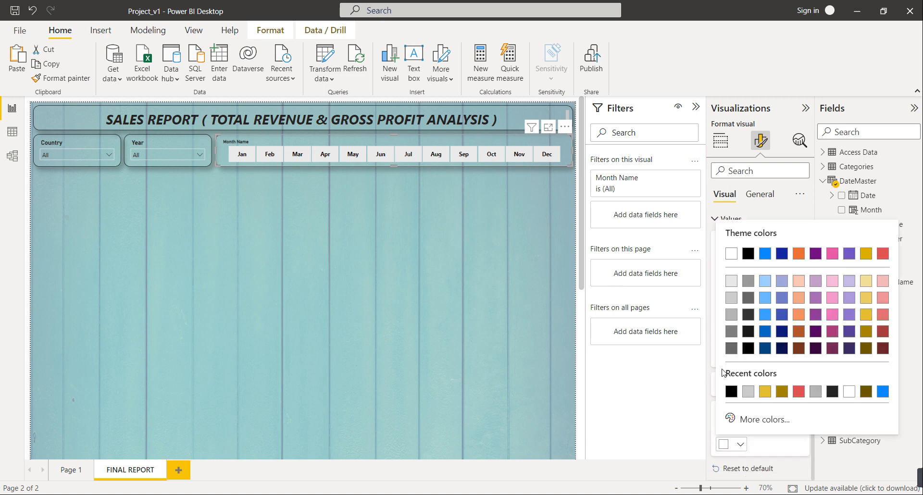
{"action": "left_click", "coordinate": [732, 320]}
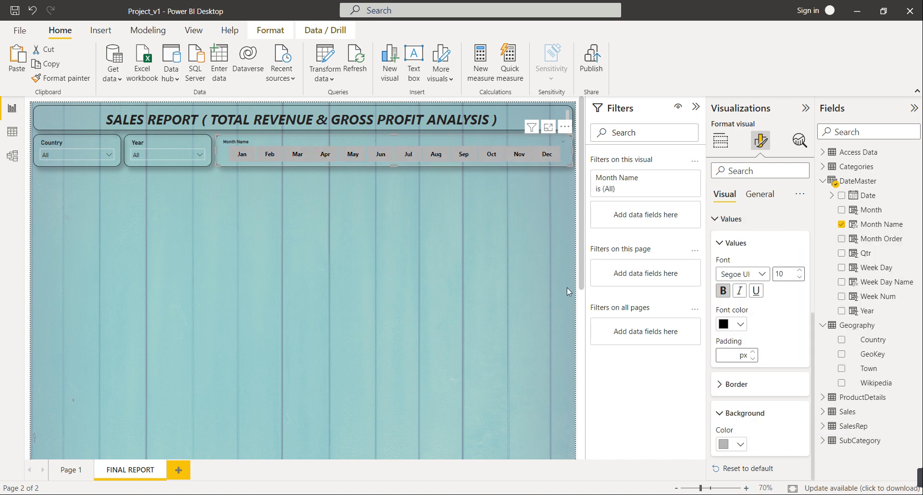
{"action": "left_click", "coordinate": [377, 226]}
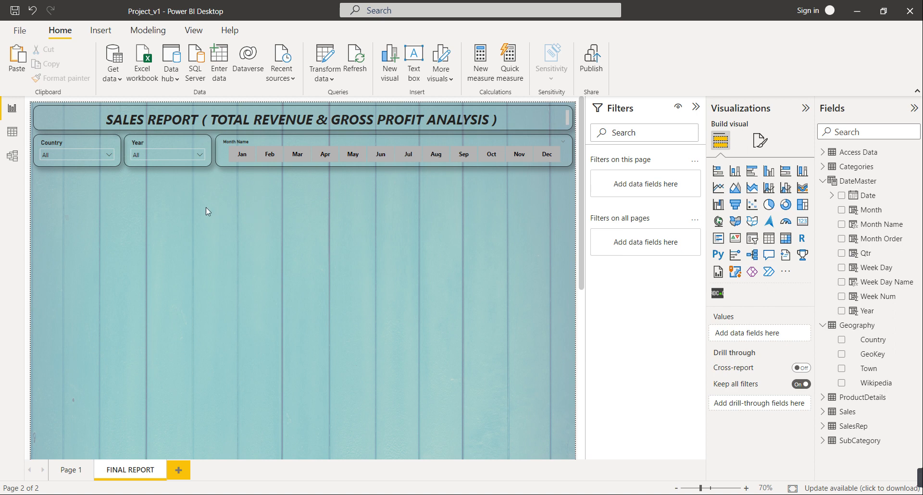
Step: Check the choices offered in the Country and Year slicer dropdowns
{"action": "left_click", "coordinate": [100, 155]}
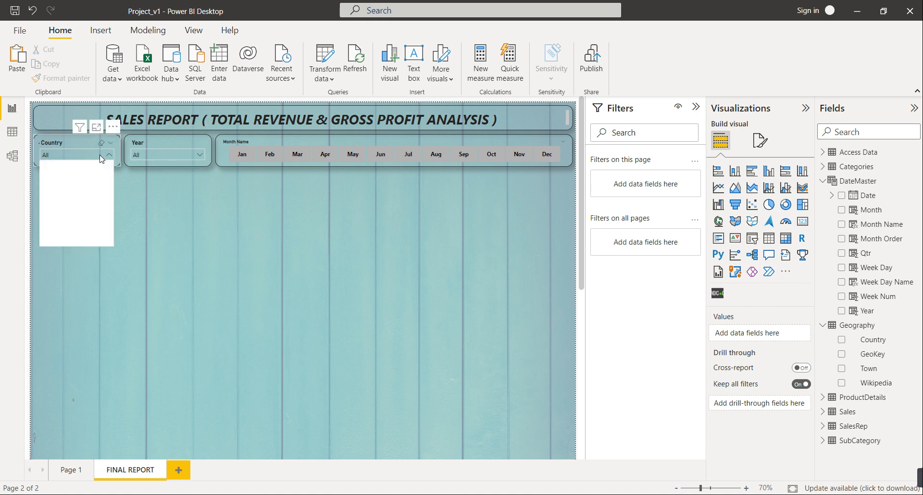
{"action": "left_click", "coordinate": [167, 156]}
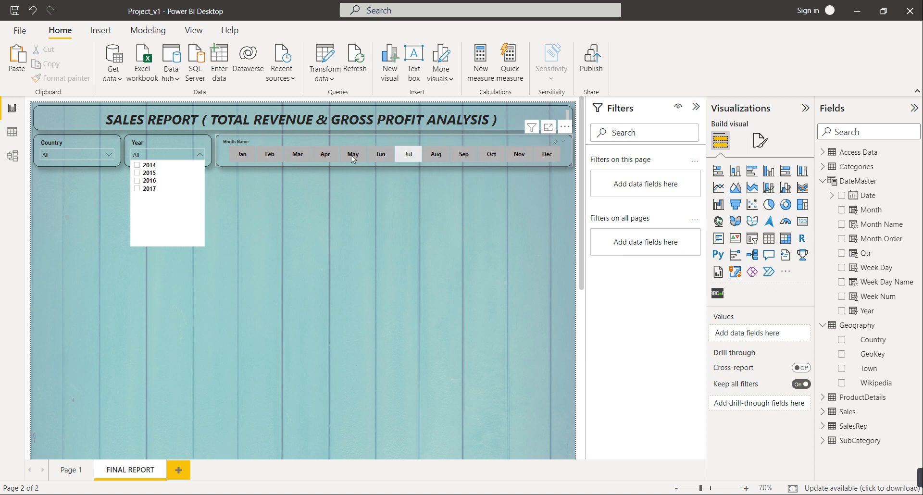
{"action": "left_click", "coordinate": [299, 278]}
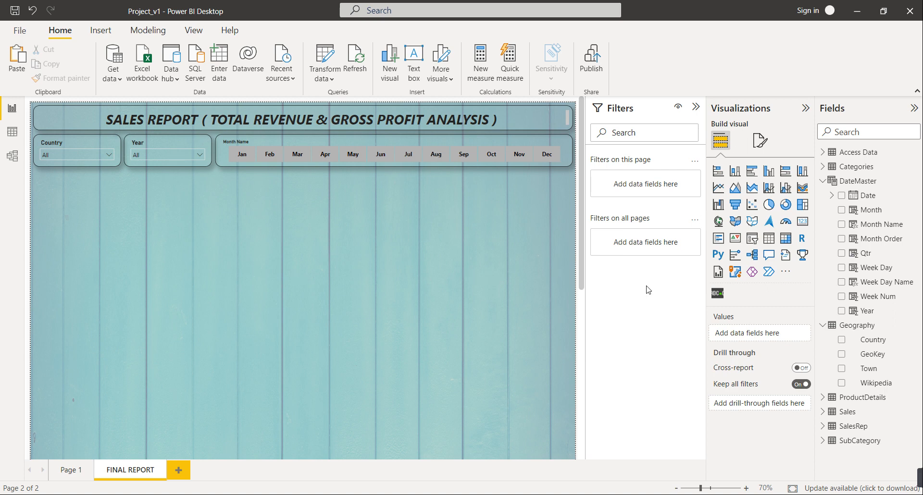
Step: Add a Scroller visual directly beneath the slicers, spanning the full width of the title strip as a shallow band
{"action": "left_click", "coordinate": [721, 300]}
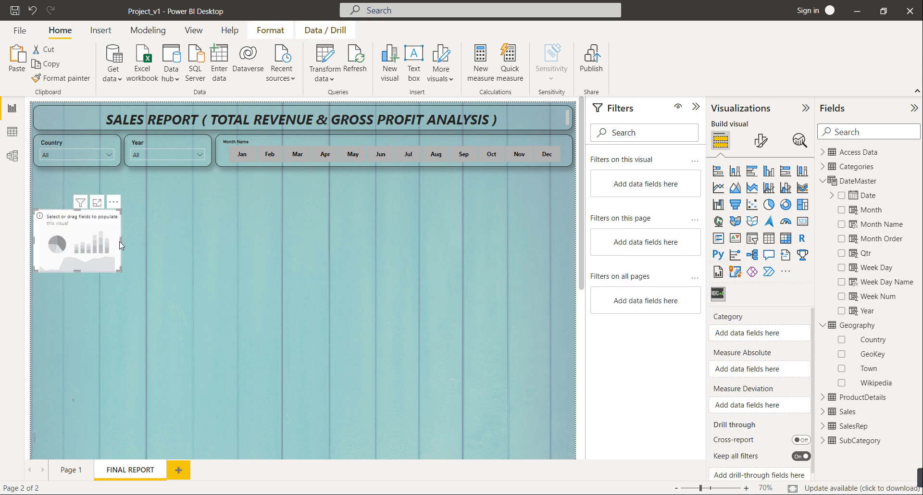
{"action": "left_click_drag", "start_coordinate": [90, 246], "coordinate": [573, 208]}
{"action": "left_click_drag", "start_coordinate": [305, 234], "coordinate": [305, 216]}
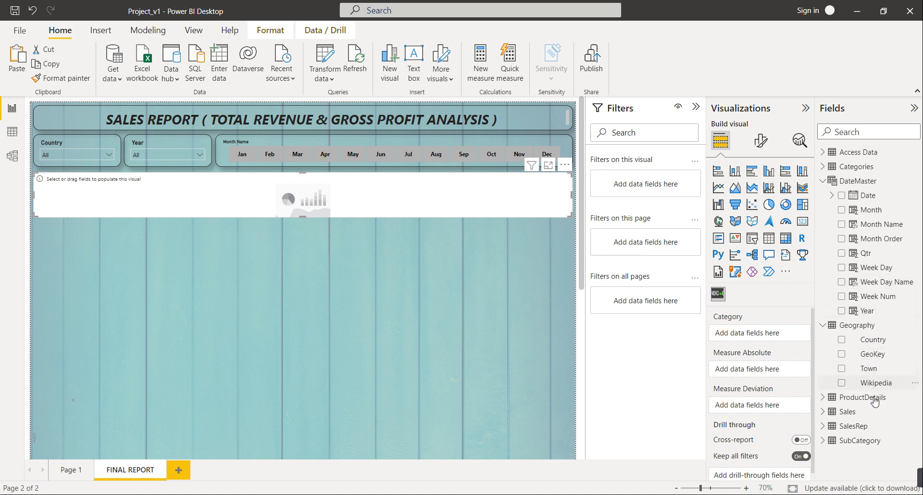
Step: Assign ProductName from ProductDetails as the scroller's Category and Total Revenue from Sales as its Measure Absolute
{"action": "left_click", "coordinate": [828, 401]}
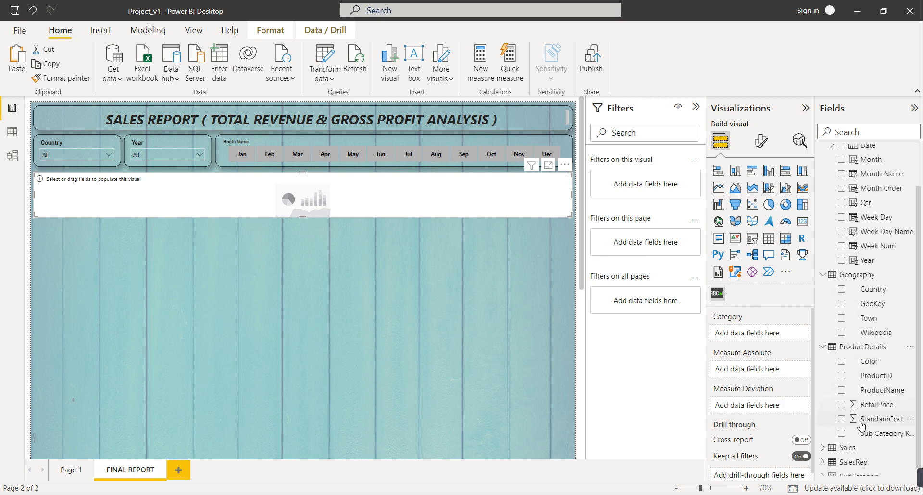
{"action": "left_click_drag", "start_coordinate": [881, 386], "coordinate": [772, 339]}
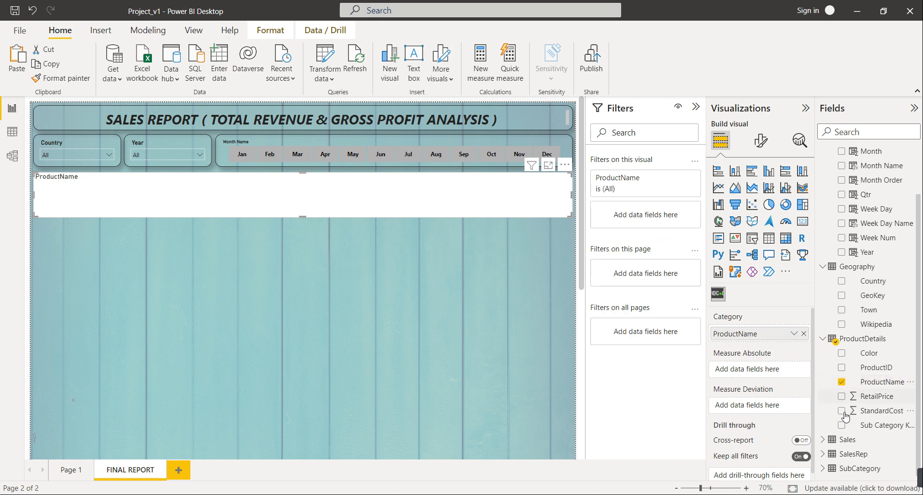
{"action": "left_click", "coordinate": [823, 441]}
{"action": "scroll", "coordinate": [875, 452], "scroll_direction": "down", "scroll_amount": 3}
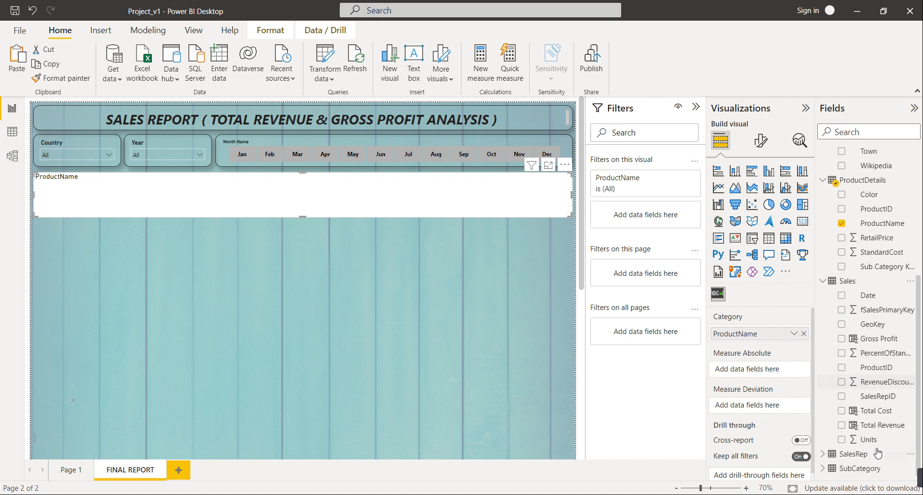
{"action": "left_click_drag", "start_coordinate": [878, 425], "coordinate": [721, 366]}
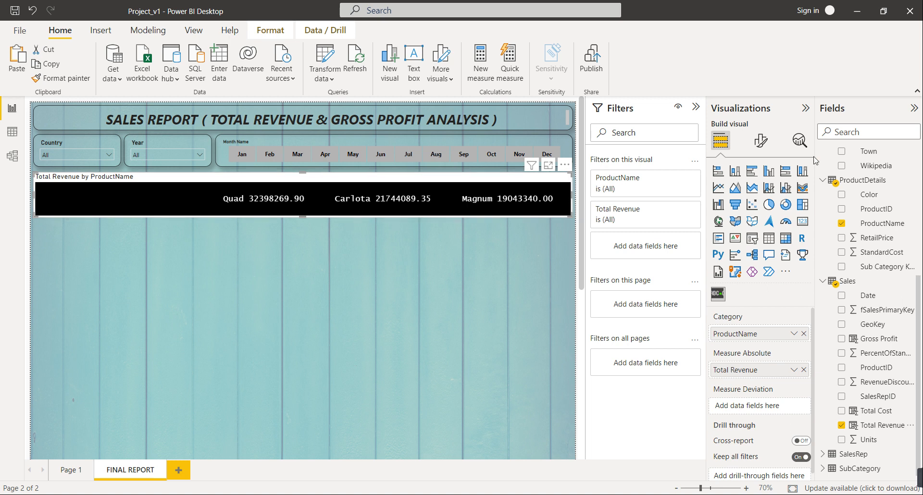
Step: Turn off the background of the scroller visual
{"action": "left_click", "coordinate": [760, 141]}
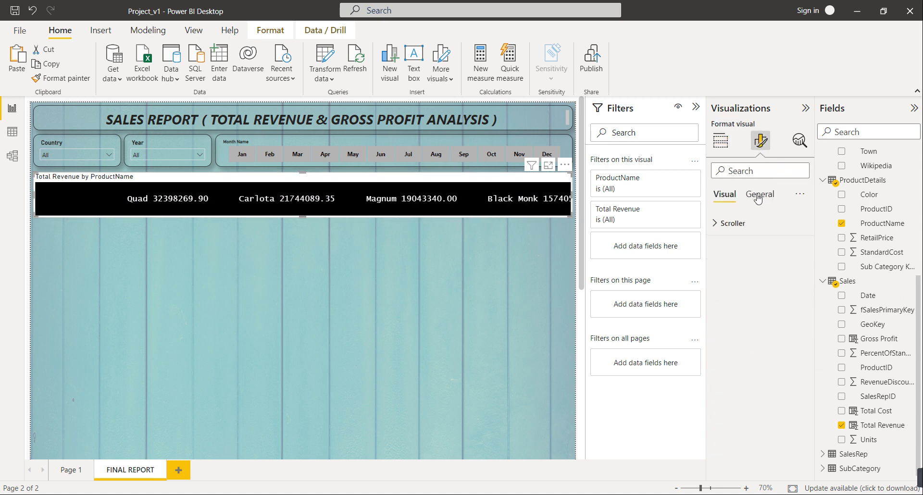
{"action": "left_click", "coordinate": [760, 195]}
{"action": "left_click", "coordinate": [752, 272]}
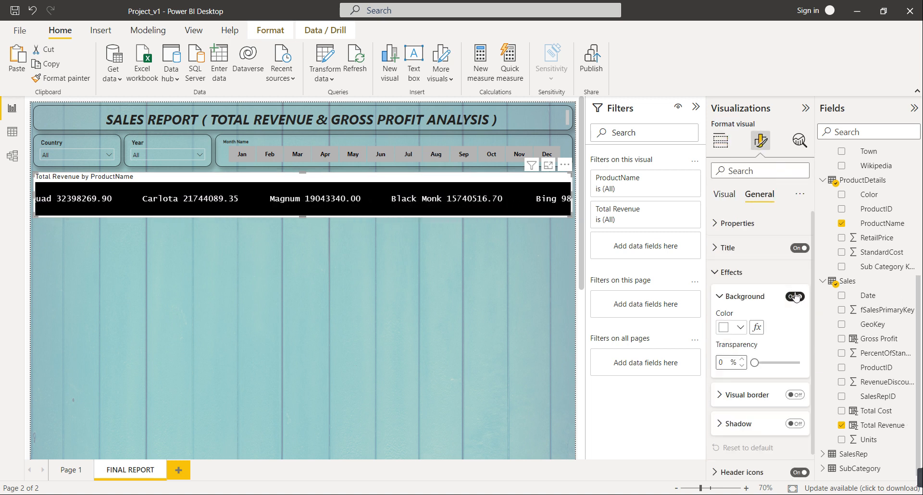
{"action": "left_click", "coordinate": [795, 297]}
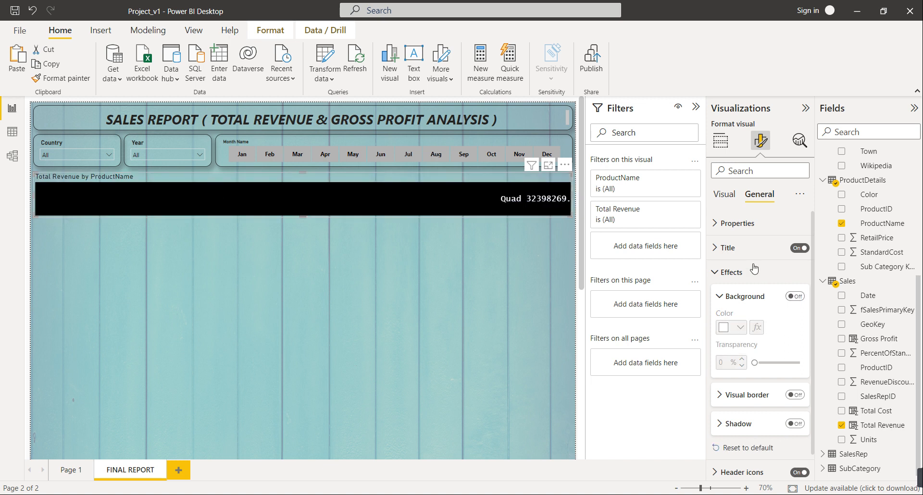
Step: Make the scroller's title bold and centered, and reduce the visual's height to a slimmer band
{"action": "left_click", "coordinate": [719, 201]}
{"action": "left_click", "coordinate": [753, 192]}
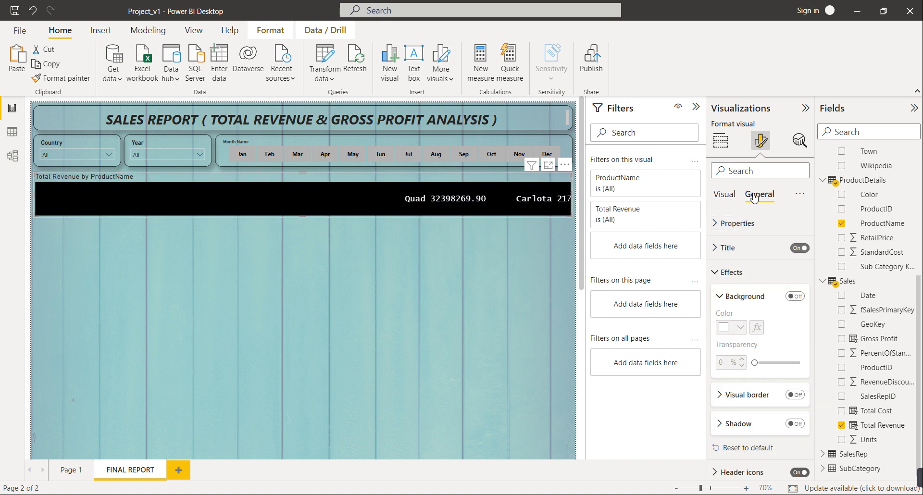
{"action": "left_click", "coordinate": [734, 254]}
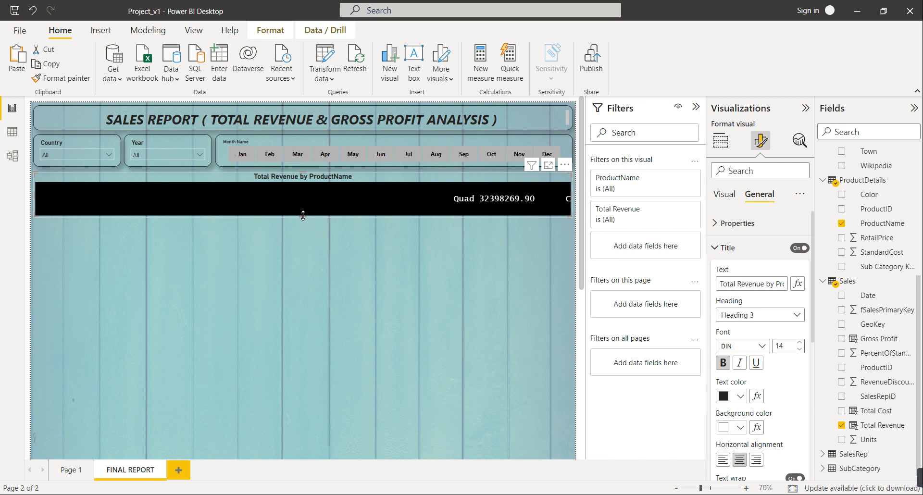
{"action": "left_click_drag", "start_coordinate": [303, 213], "coordinate": [303, 203]}
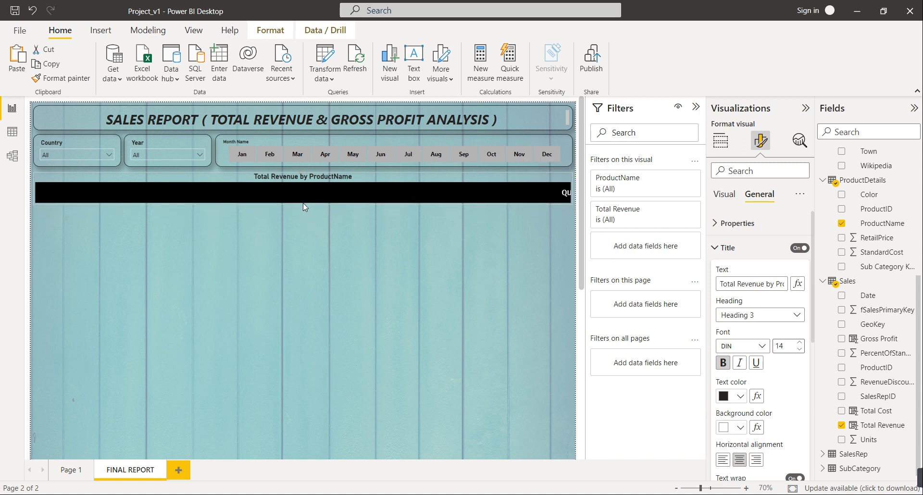
Step: Give the scroller a black visual border with 15 px rounded corners and turn on its shadow
{"action": "left_click", "coordinate": [728, 247]}
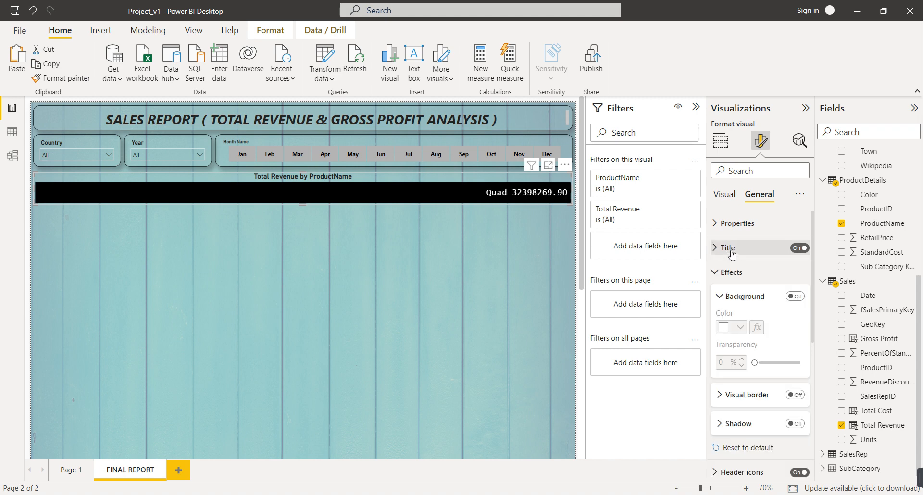
{"action": "left_click", "coordinate": [734, 274]}
{"action": "left_click", "coordinate": [734, 274]}
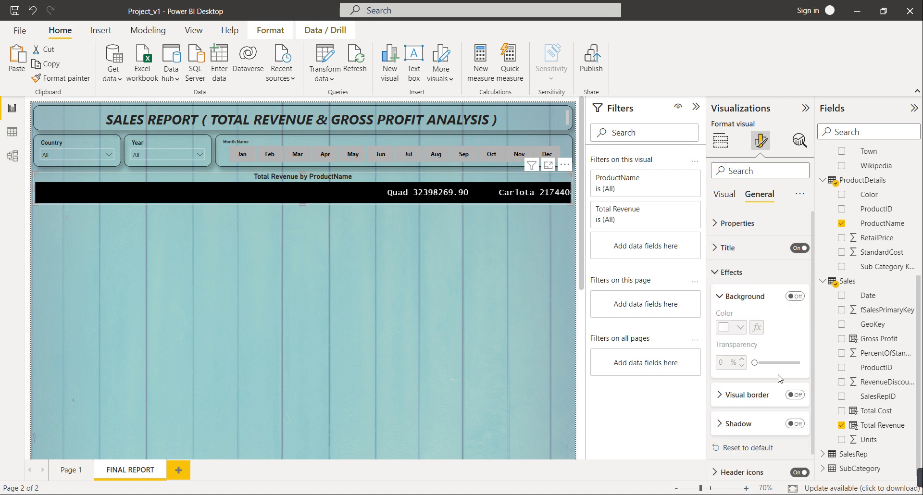
{"action": "left_click", "coordinate": [795, 395]}
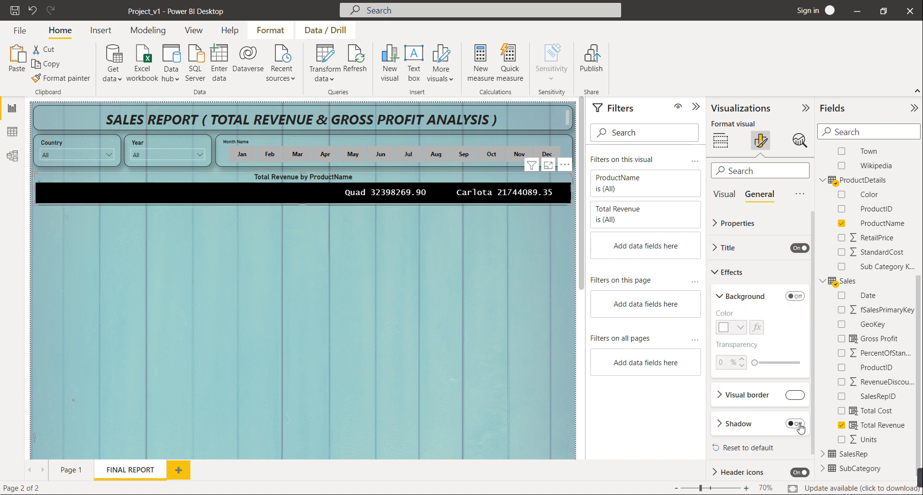
{"action": "left_click", "coordinate": [751, 398]}
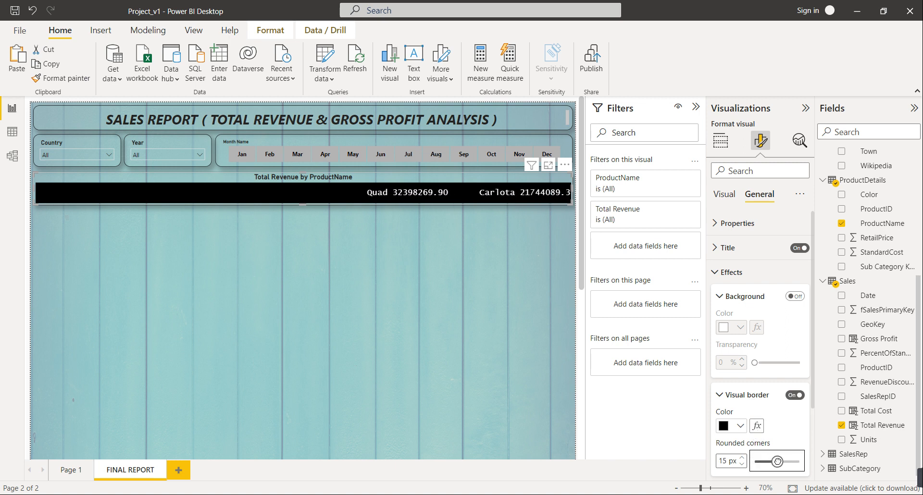
{"action": "left_click", "coordinate": [492, 341]}
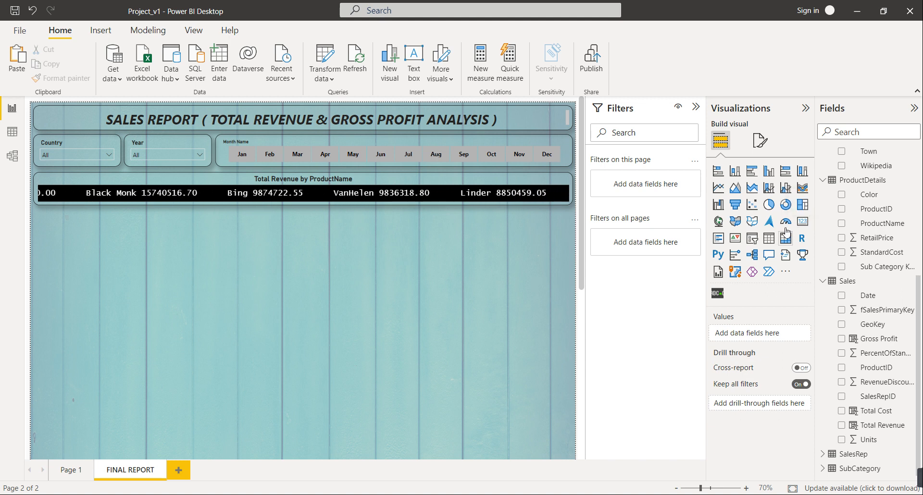
Step: Add a small Card visual showing Total Revenue beneath the scroller, starting at the page's left margin
{"action": "left_click", "coordinate": [803, 222]}
{"action": "left_click_drag", "start_coordinate": [168, 273], "coordinate": [174, 253]}
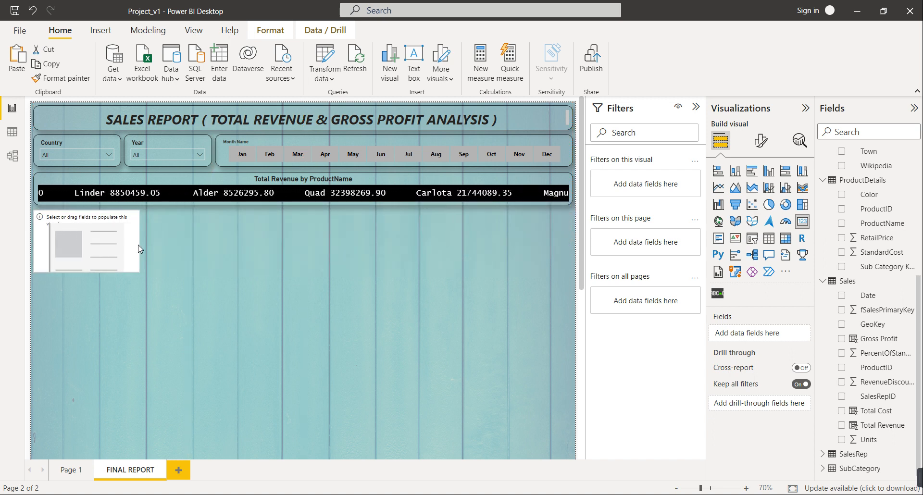
{"action": "left_click_drag", "start_coordinate": [879, 425], "coordinate": [767, 339]}
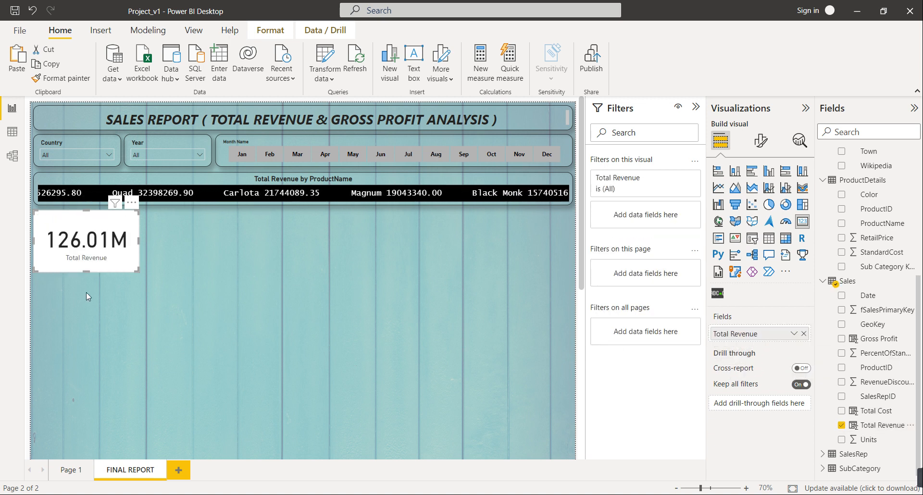
{"action": "left_click_drag", "start_coordinate": [86, 274], "coordinate": [87, 259]}
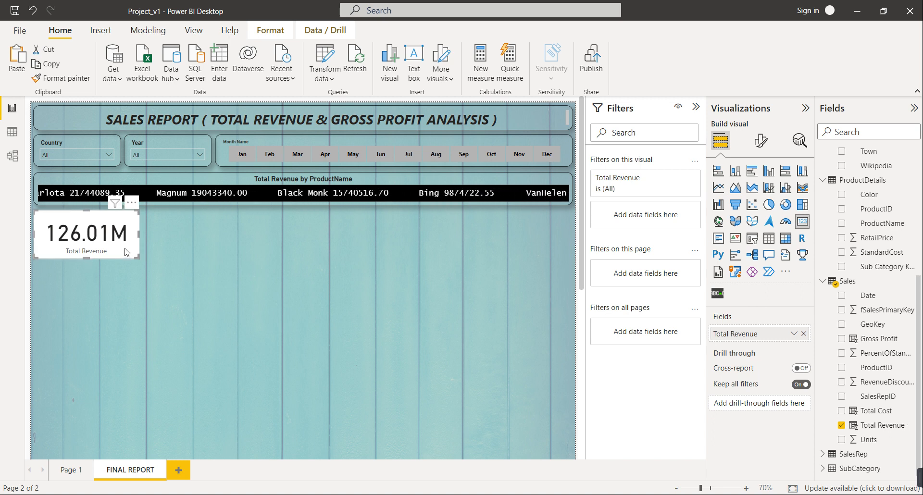
{"action": "key", "text": "ctrl+c"}
{"action": "key", "text": "ctrl+v"}
{"action": "left_click_drag", "start_coordinate": [123, 249], "coordinate": [215, 249]}
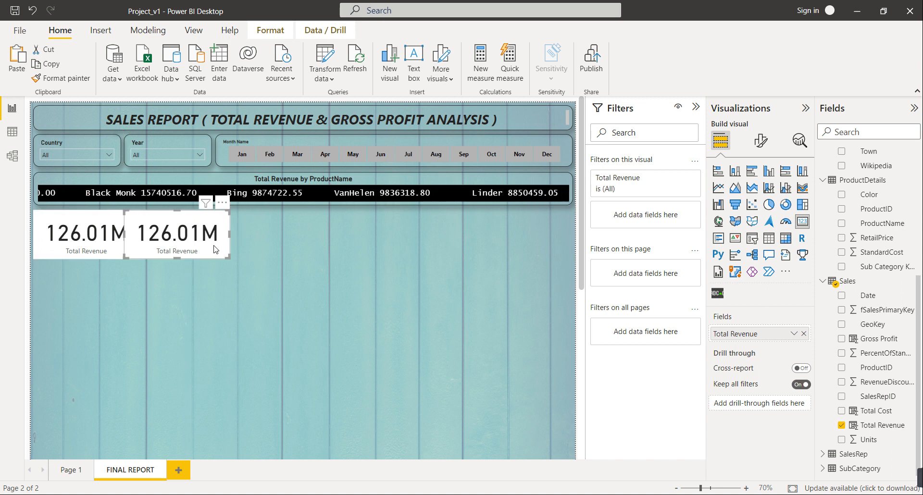
{"action": "key", "text": "Delete"}
{"action": "left_click", "coordinate": [136, 252]}
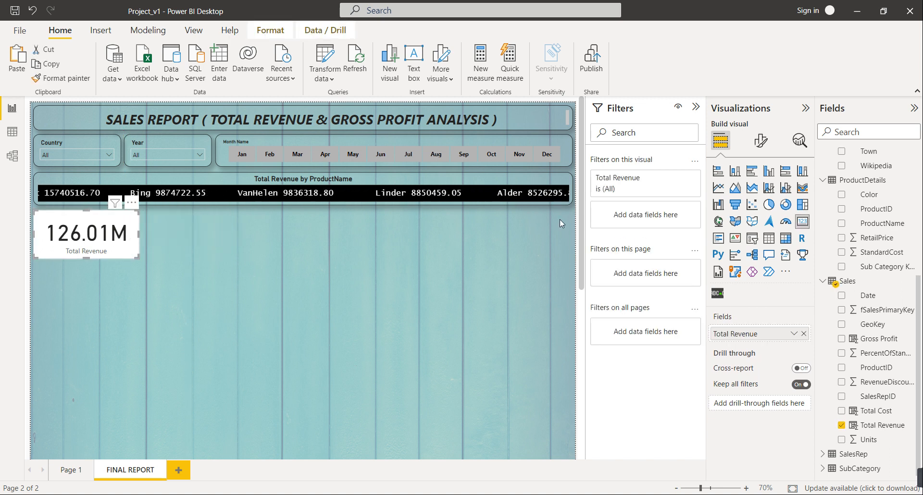
Step: Copy the Year slicer's formatting onto the Total Revenue card with Format painter
{"action": "left_click", "coordinate": [189, 142]}
{"action": "left_click", "coordinate": [61, 78]}
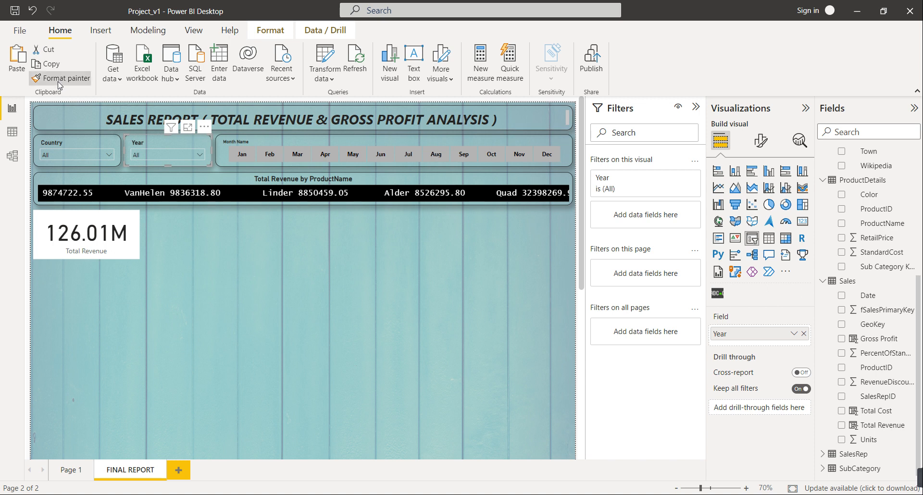
{"action": "left_click", "coordinate": [128, 229]}
{"action": "left_click", "coordinate": [225, 300]}
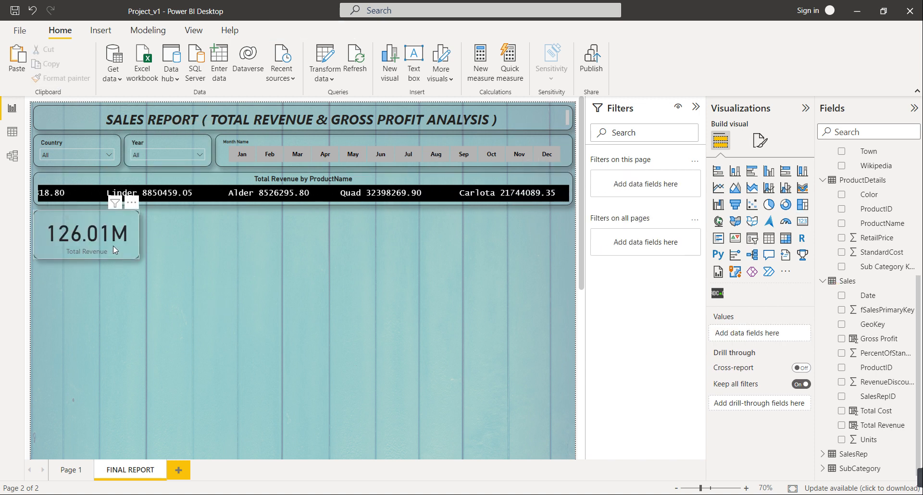
Step: Make the Total Revenue card's callout value bold and its category label bold and black
{"action": "left_click", "coordinate": [113, 246]}
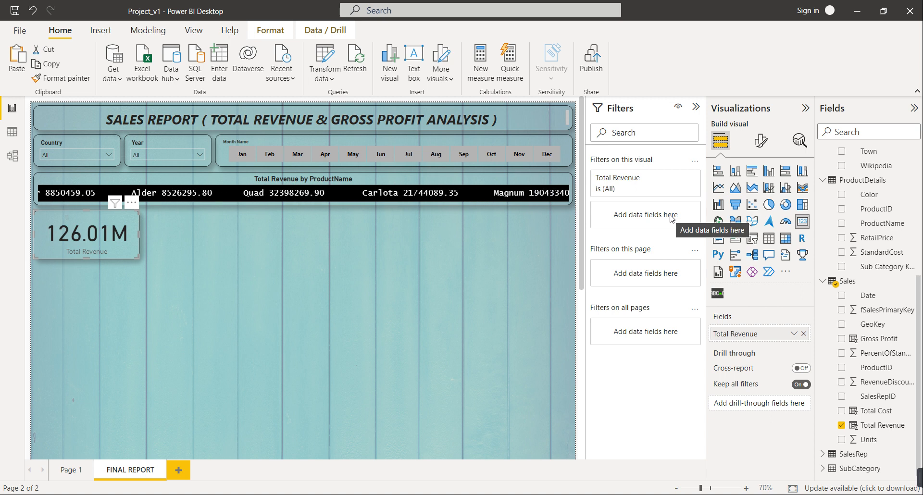
{"action": "left_click", "coordinate": [760, 140]}
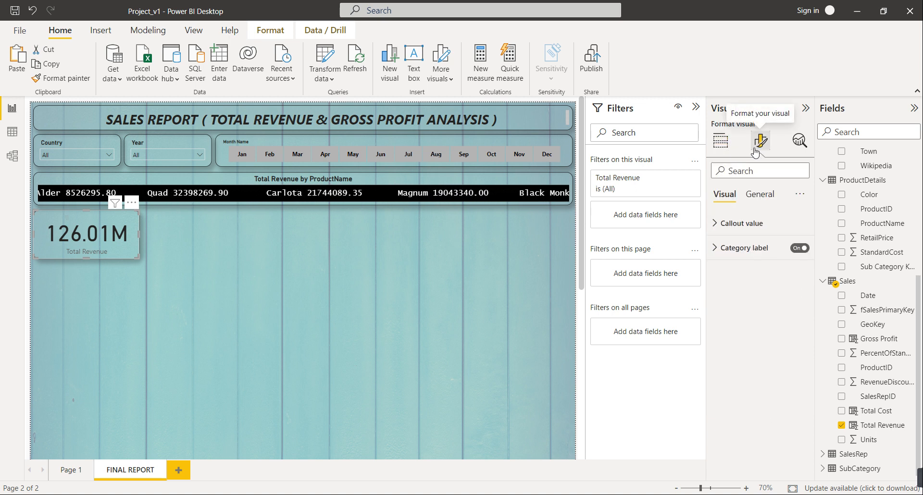
{"action": "left_click", "coordinate": [745, 224]}
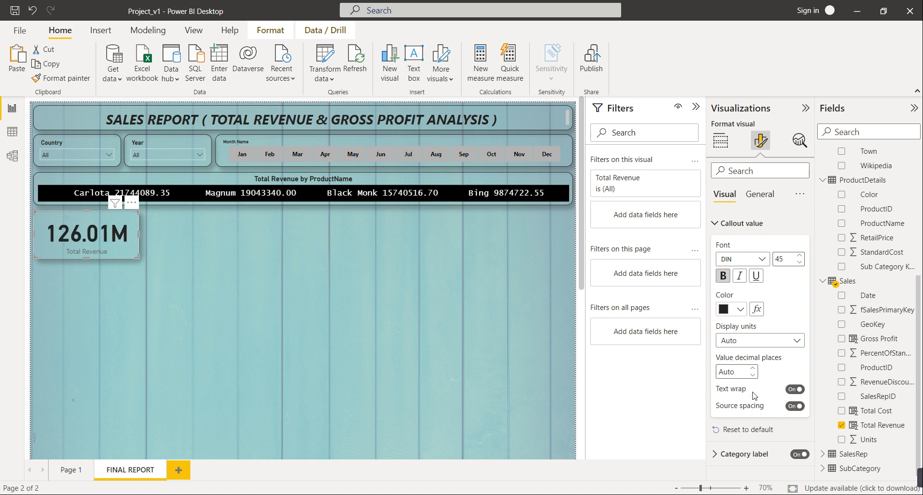
{"action": "left_click", "coordinate": [758, 458]}
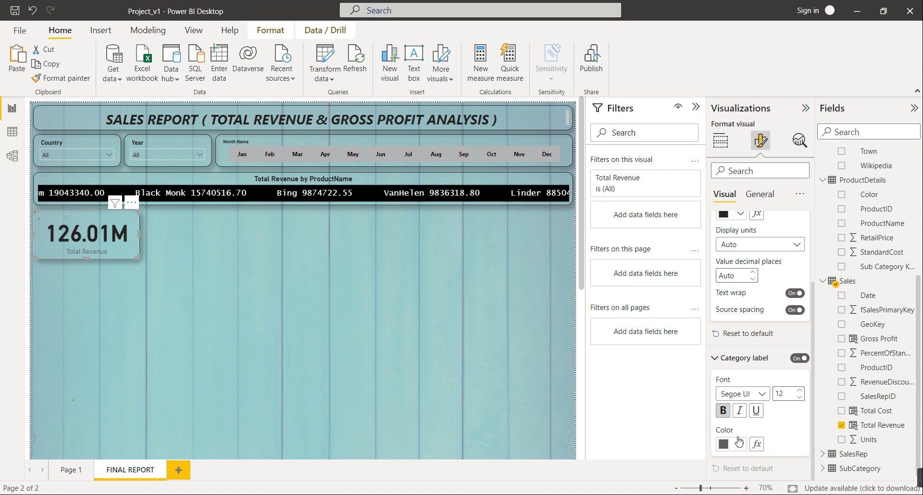
{"action": "left_click", "coordinate": [739, 441]}
{"action": "left_click", "coordinate": [747, 397]}
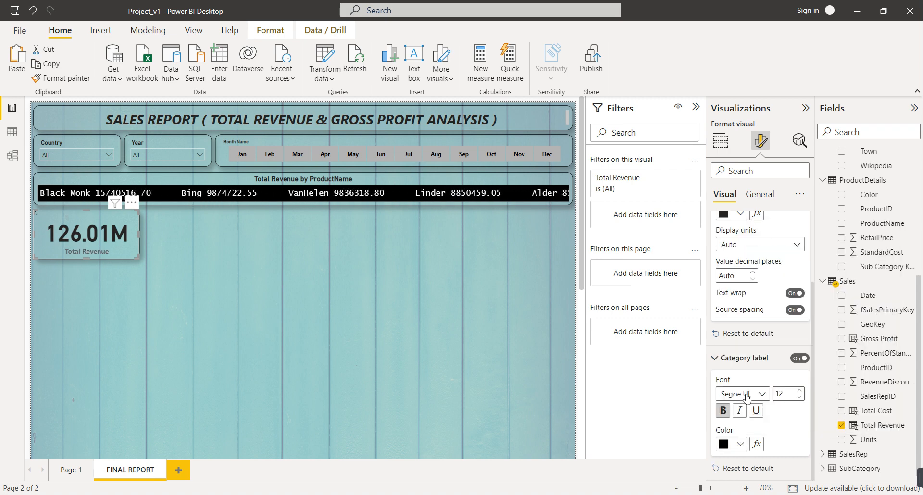
{"action": "left_click", "coordinate": [370, 313]}
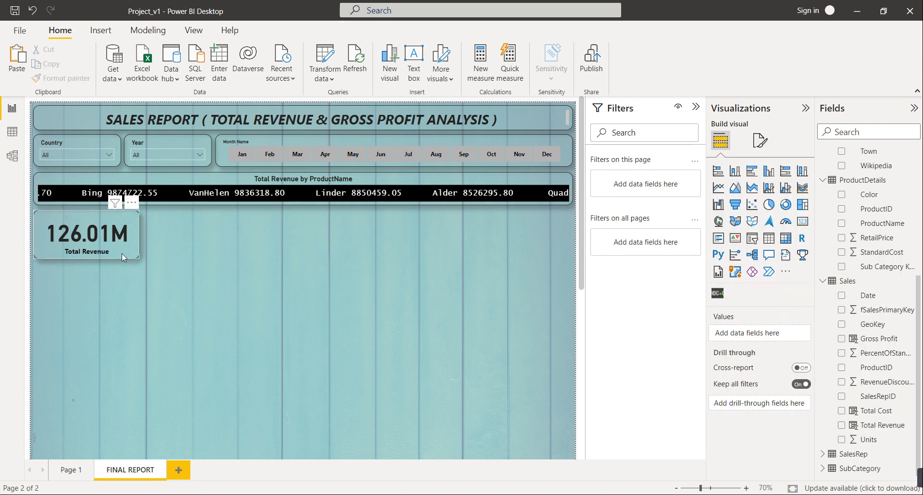
Step: Duplicate the formatted Total Revenue card twice and place the copies beside it in one row
{"action": "left_click", "coordinate": [123, 253]}
{"action": "key", "text": "ctrl+c"}
{"action": "key", "text": "ctrl+v"}
{"action": "left_click_drag", "start_coordinate": [122, 253], "coordinate": [337, 245]}
{"action": "key", "text": "ctrl+v"}
Step: Select all three Total Revenue cards and distribute them horizontally
{"action": "left_click", "coordinate": [205, 249], "text": "ctrl"}
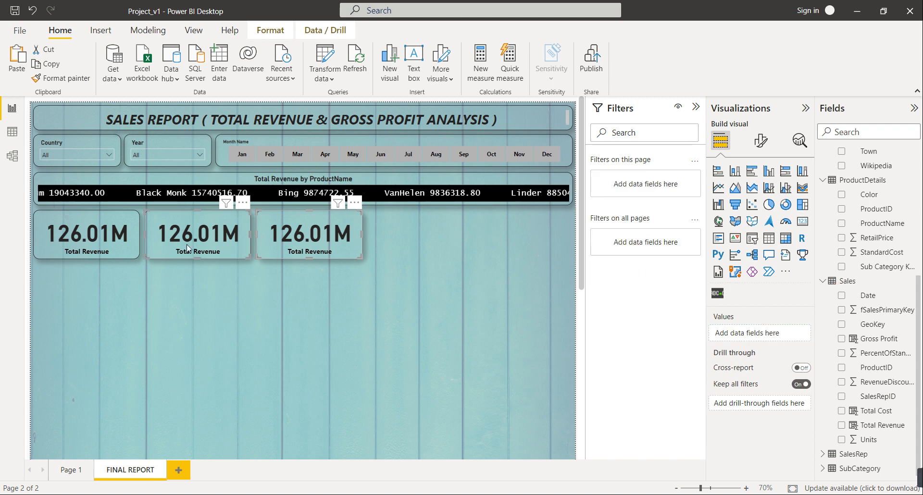
{"action": "left_click", "coordinate": [136, 247], "text": "ctrl"}
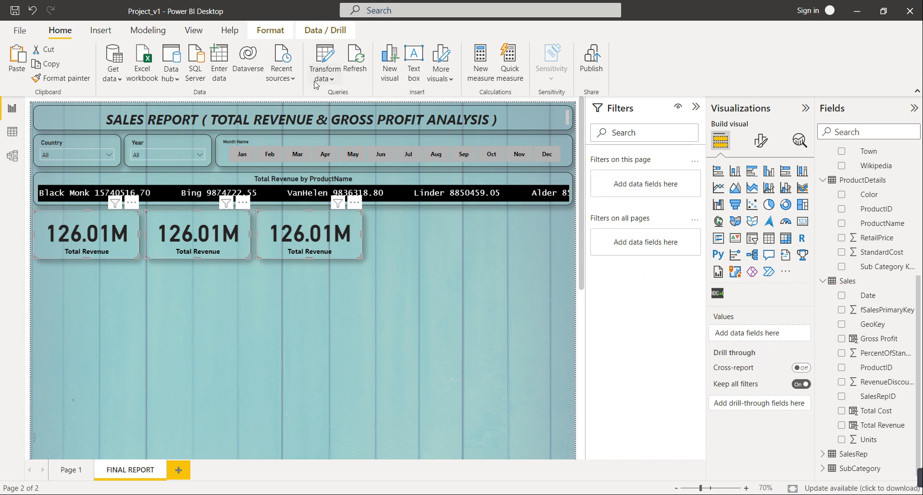
{"action": "left_click", "coordinate": [270, 30]}
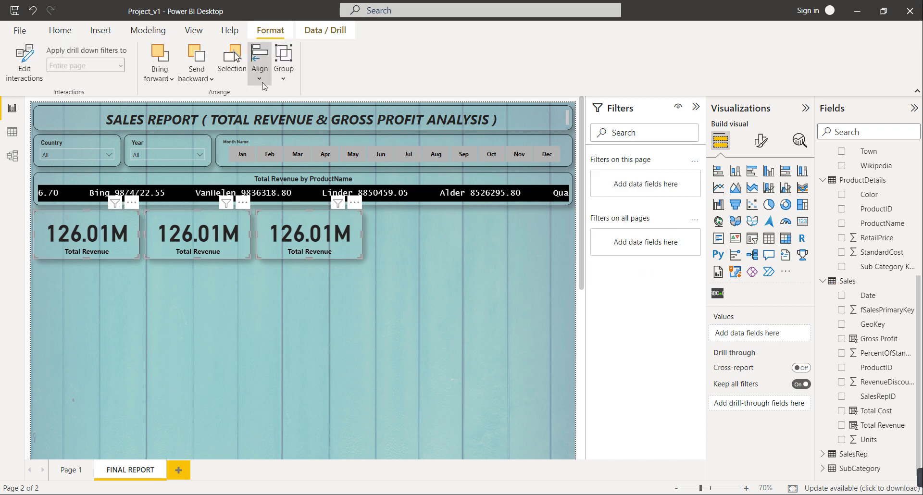
{"action": "left_click", "coordinate": [262, 83]}
{"action": "left_click", "coordinate": [294, 219]}
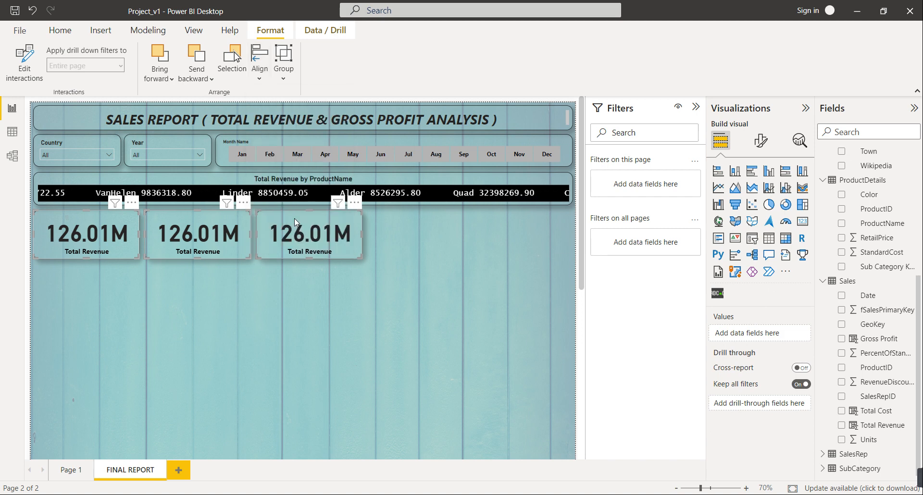
{"action": "left_click", "coordinate": [308, 318]}
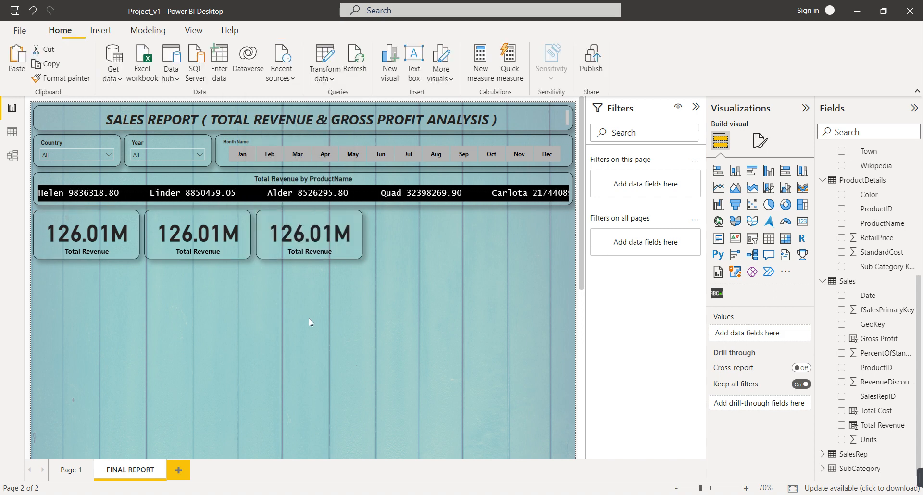
Step: Replace Total Revenue with Gross Profit in the middle card and with Units in the third card
{"action": "left_click", "coordinate": [234, 243]}
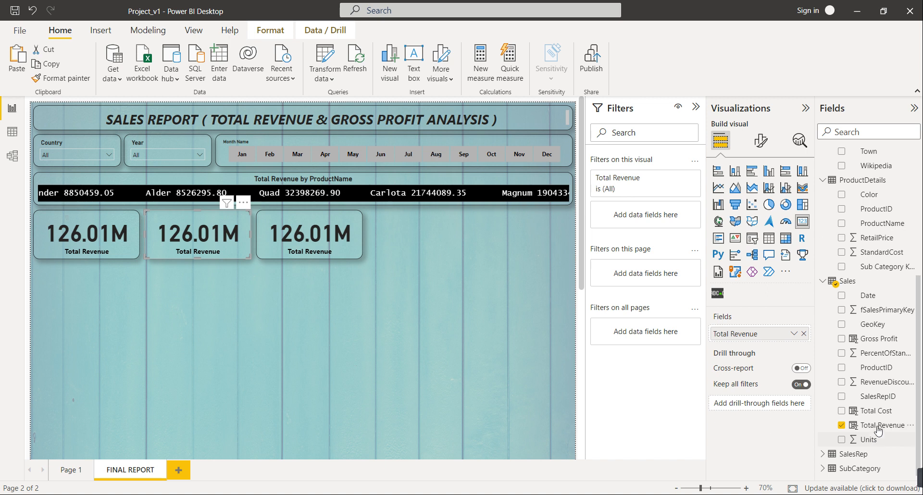
{"action": "left_click", "coordinate": [842, 425]}
{"action": "left_click_drag", "start_coordinate": [865, 339], "coordinate": [769, 334]}
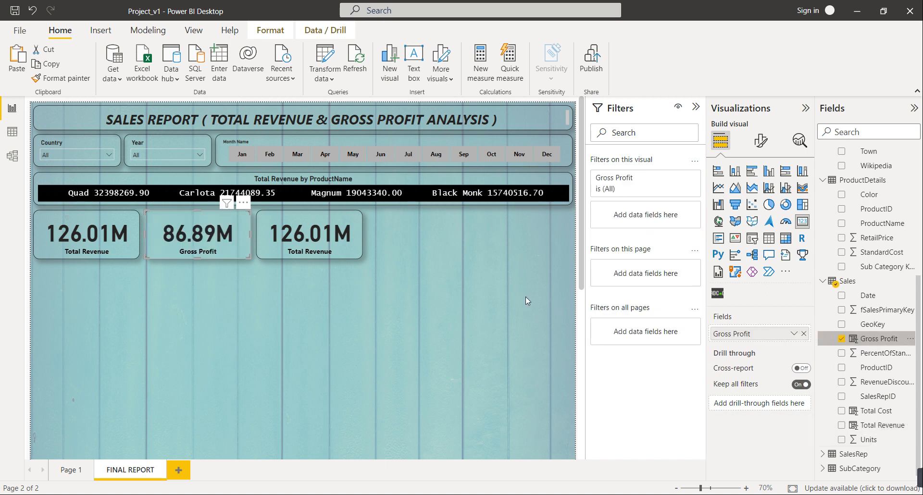
{"action": "left_click", "coordinate": [350, 253]}
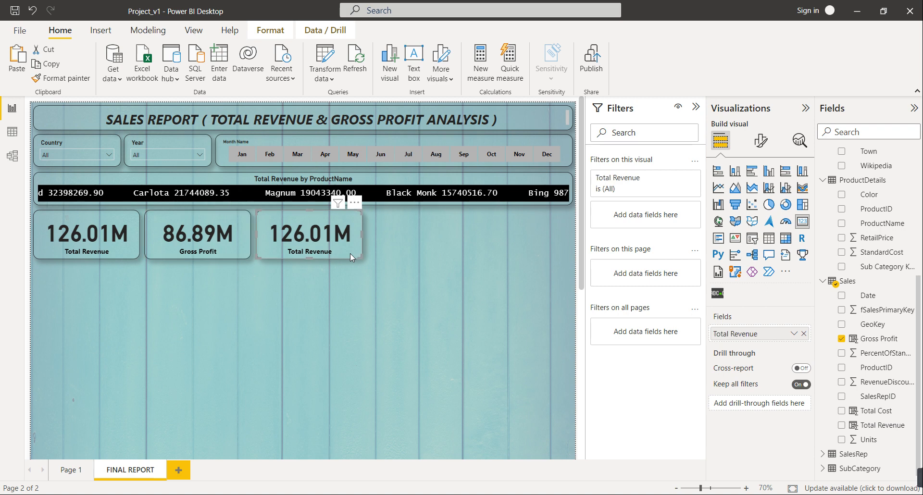
{"action": "left_click", "coordinate": [849, 426]}
{"action": "left_click_drag", "start_coordinate": [865, 440], "coordinate": [782, 332]}
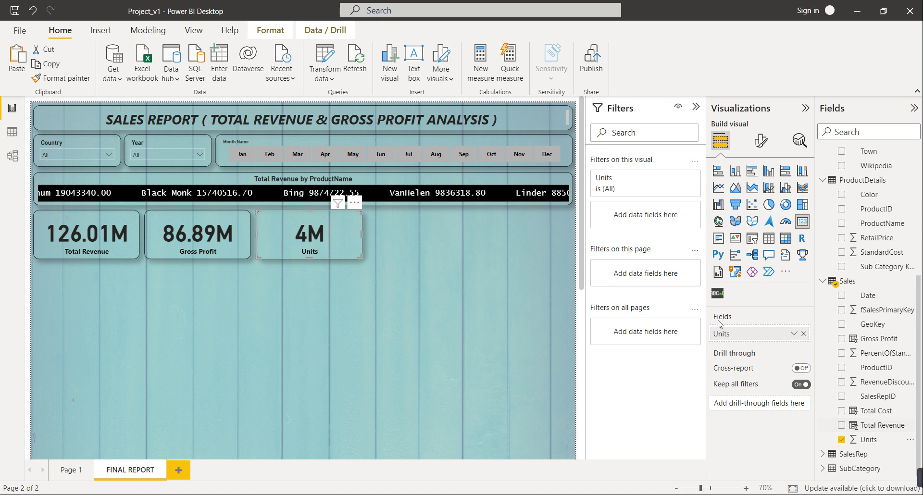
Step: Add a stacked column chart and place it in the card row, just beside the Units card
{"action": "left_click", "coordinate": [461, 262]}
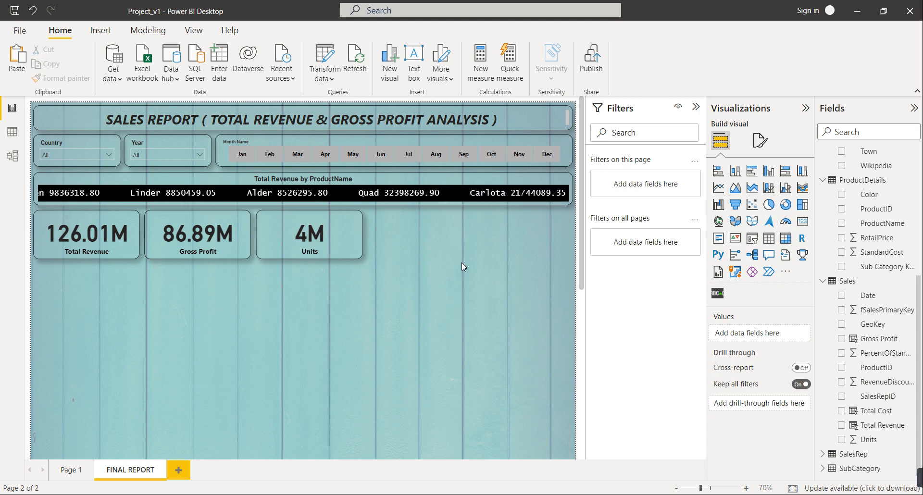
{"action": "left_click", "coordinate": [735, 171]}
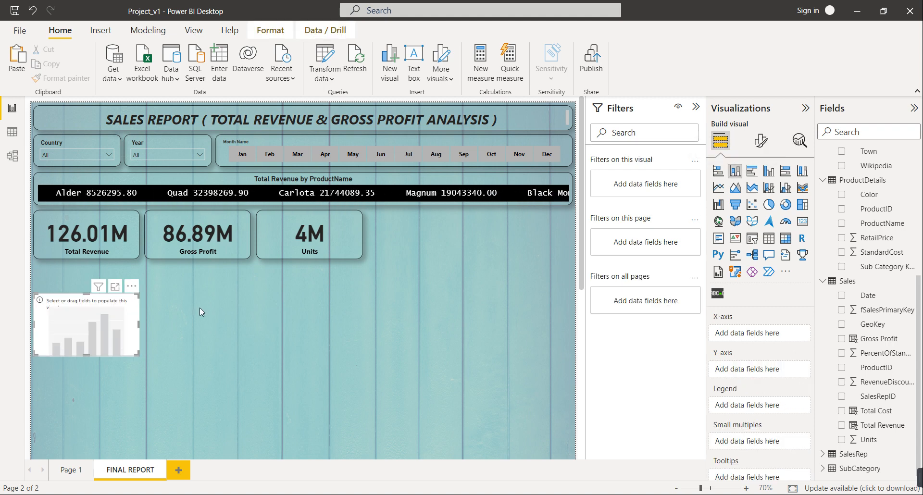
{"action": "left_click_drag", "start_coordinate": [91, 329], "coordinate": [523, 241]}
{"action": "left_click_drag", "start_coordinate": [466, 242], "coordinate": [392, 241]}
{"action": "key", "text": "Left"}
{"action": "key", "text": "Left"}
{"action": "key", "text": "Left"}
{"action": "key", "text": "Left"}
{"action": "key", "text": "Left"}
{"action": "key", "text": "Left"}
{"action": "key", "text": "Left"}
{"action": "key", "text": "Left"}
{"action": "key", "text": "Left"}
{"action": "key", "text": "Left"}
{"action": "key", "text": "Left"}
{"action": "key", "text": "Left"}
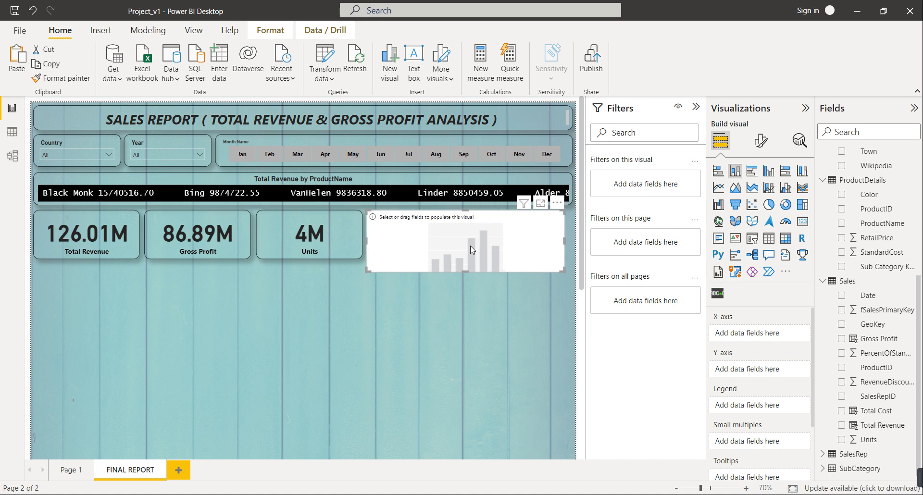
Step: Widen the empty column chart to line up with the edge of the revenue scroller above and increase its height
{"action": "left_click", "coordinate": [569, 244]}
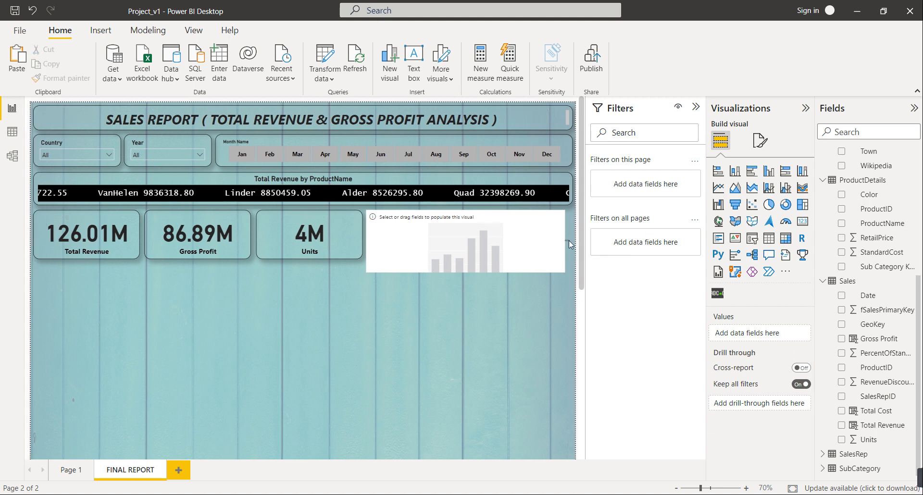
{"action": "left_click_drag", "start_coordinate": [563, 244], "coordinate": [573, 245]}
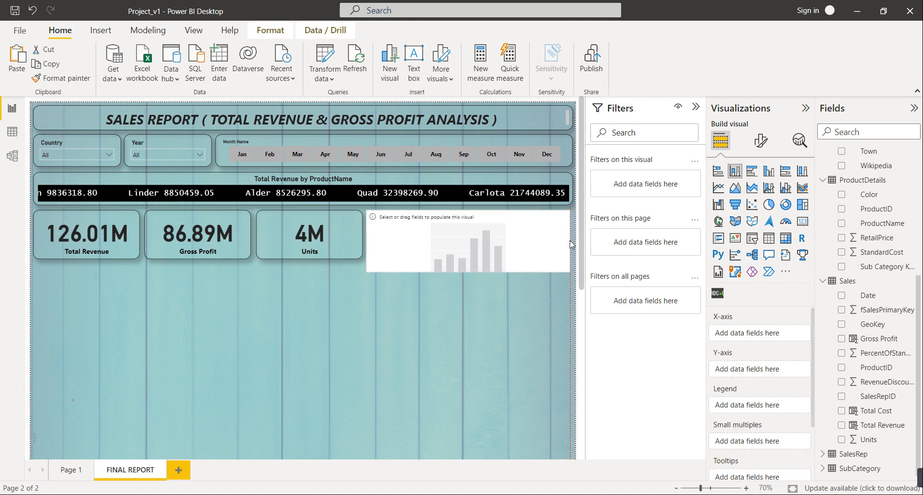
{"action": "left_click_drag", "start_coordinate": [471, 272], "coordinate": [472, 339]}
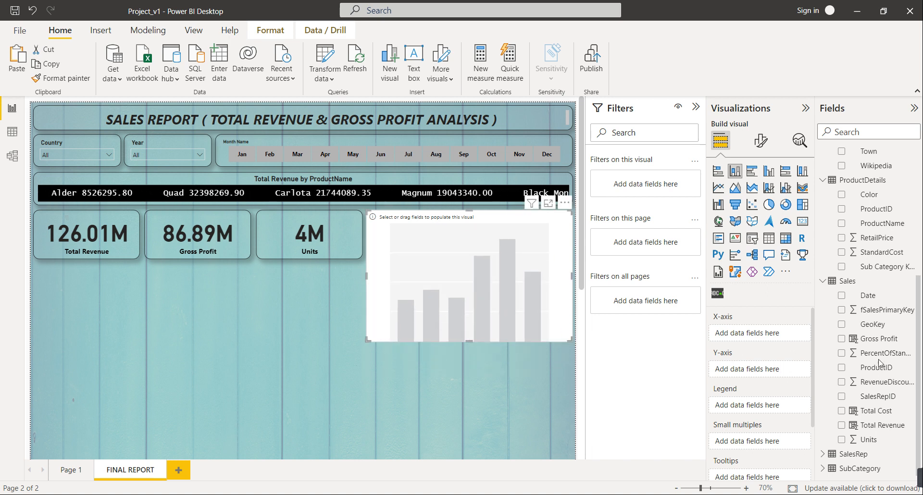
Step: Plot Total Revenue on the chart's Y-axis by ProductName on the X-axis, with SubCategory Name as the legend
{"action": "left_click_drag", "start_coordinate": [890, 430], "coordinate": [777, 373]}
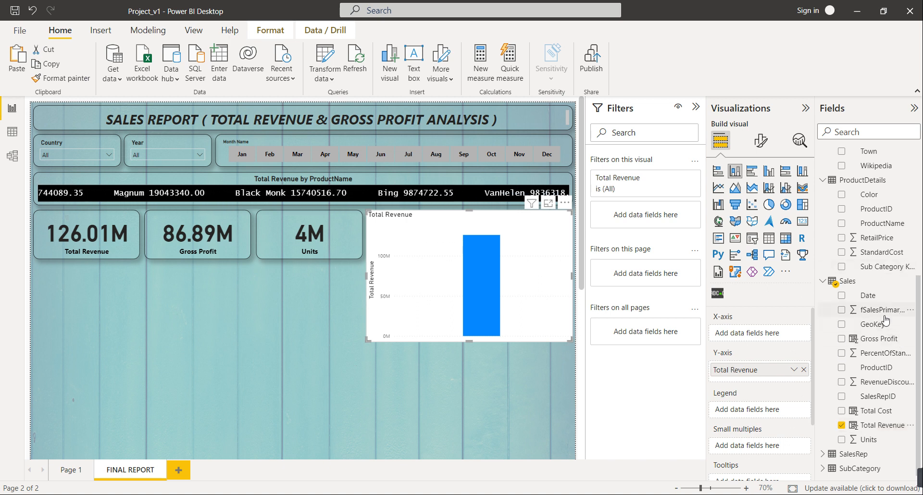
{"action": "left_click_drag", "start_coordinate": [884, 224], "coordinate": [777, 335]}
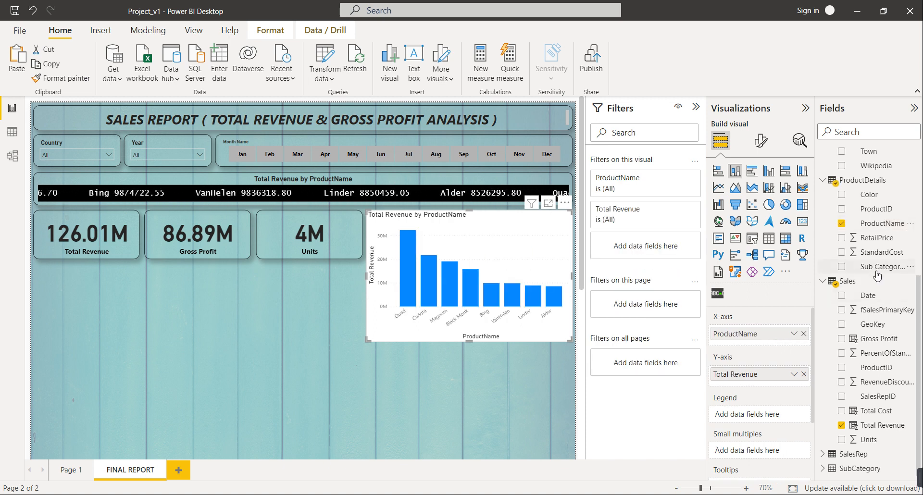
{"action": "scroll", "coordinate": [875, 277], "scroll_direction": "up", "scroll_amount": 2}
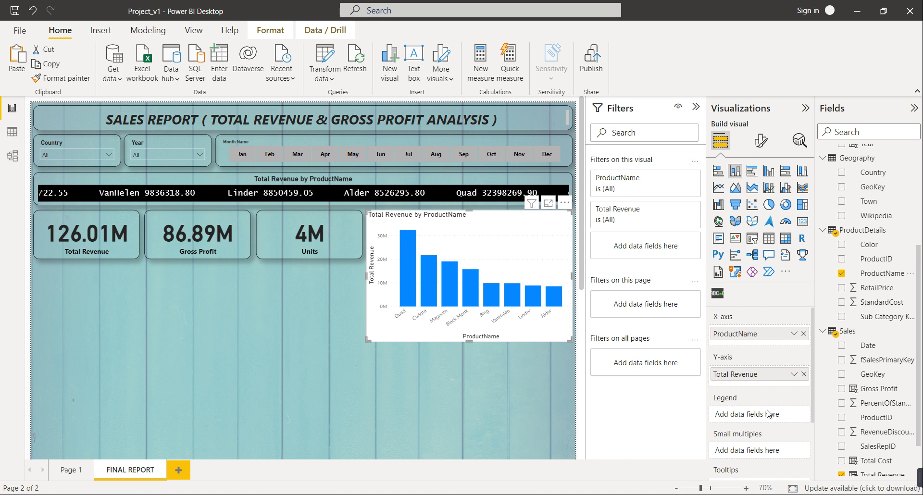
{"action": "scroll", "coordinate": [898, 428], "scroll_direction": "down", "scroll_amount": 2}
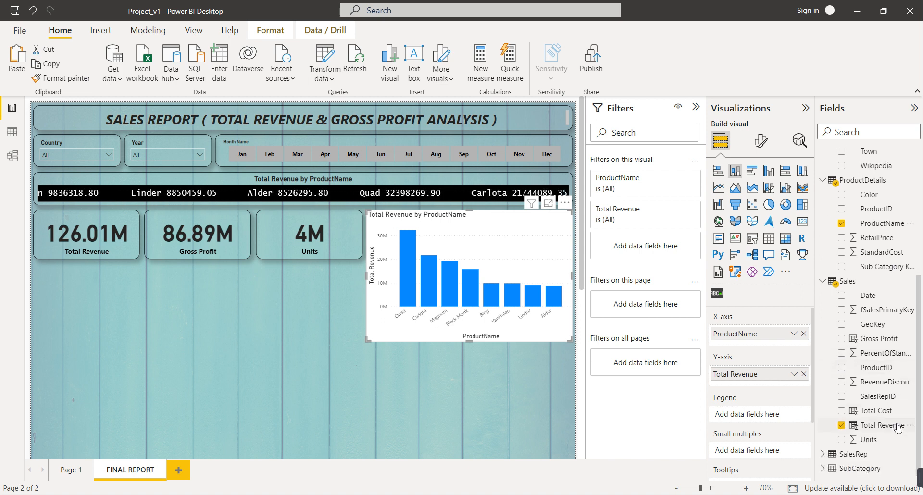
{"action": "left_click", "coordinate": [878, 470]}
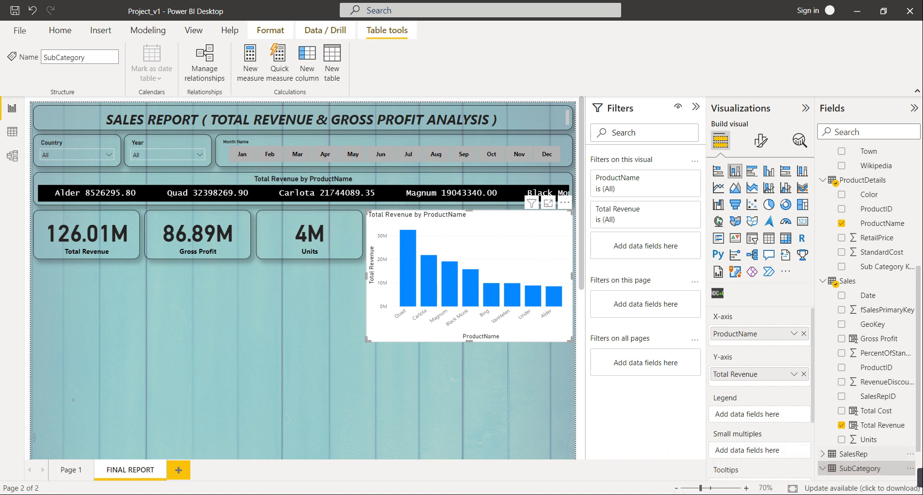
{"action": "scroll", "coordinate": [890, 450], "scroll_direction": "down", "scroll_amount": 2}
{"action": "left_click_drag", "start_coordinate": [873, 457], "coordinate": [768, 410]}
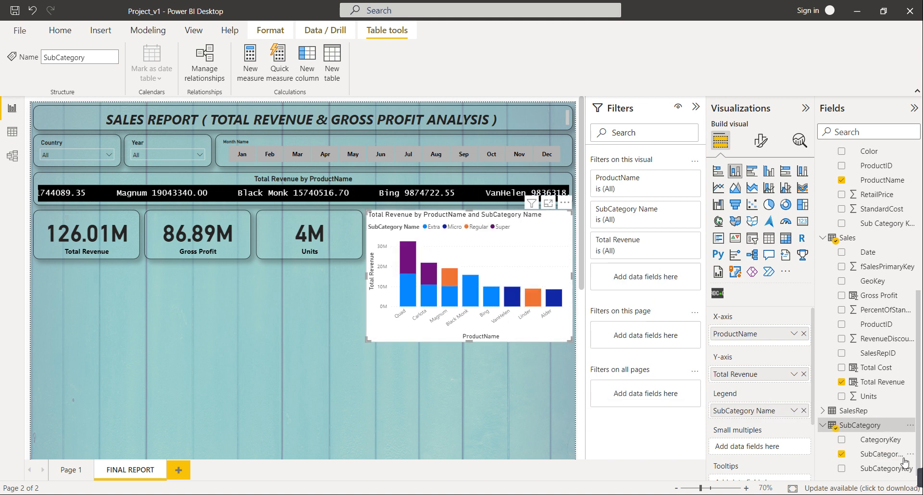
Step: Turn off the column chart's background and turn on a rounded visual border and a shadow
{"action": "mouse_move", "coordinate": [919, 477]}
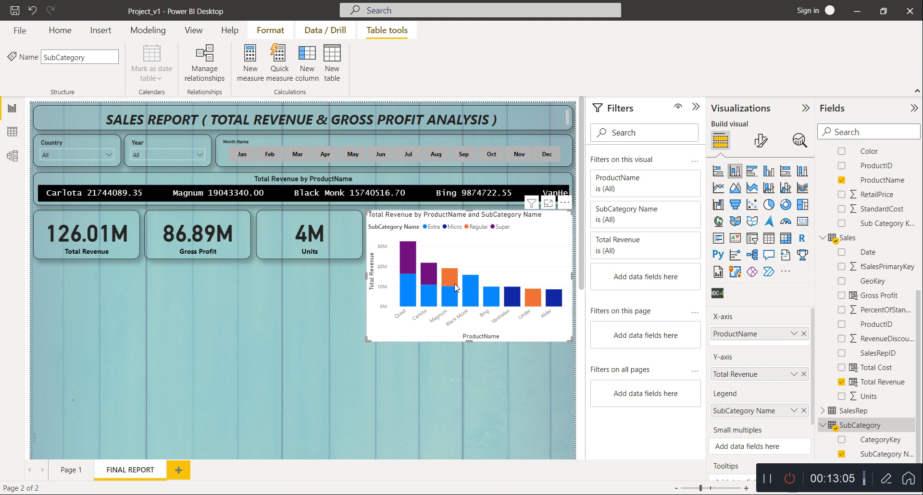
{"action": "left_click", "coordinate": [761, 142]}
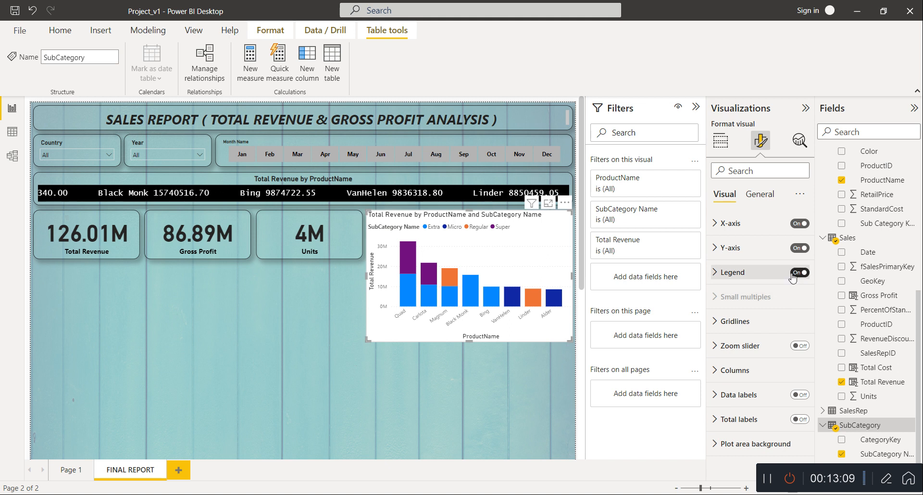
{"action": "left_click", "coordinate": [769, 197]}
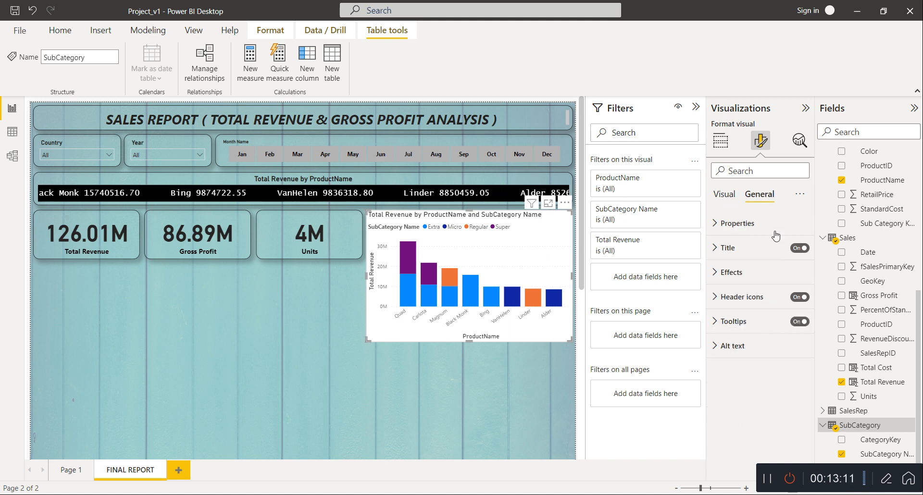
{"action": "left_click", "coordinate": [775, 272]}
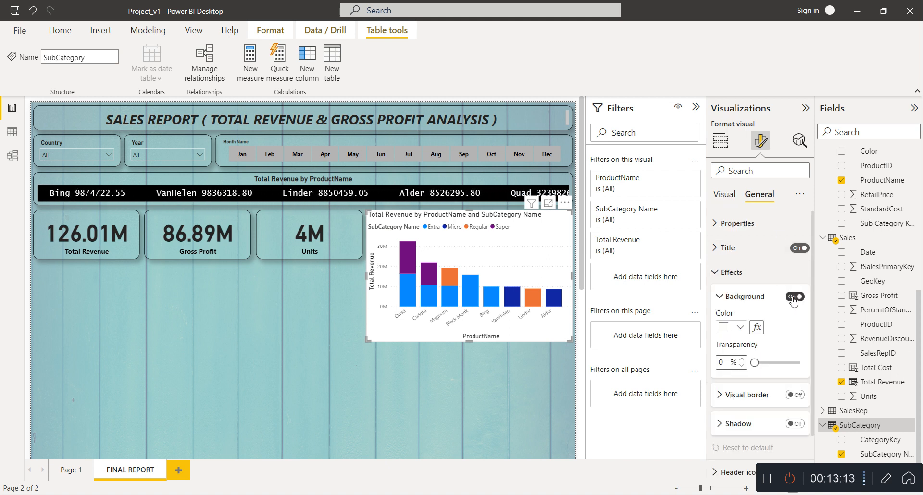
{"action": "left_click", "coordinate": [793, 298]}
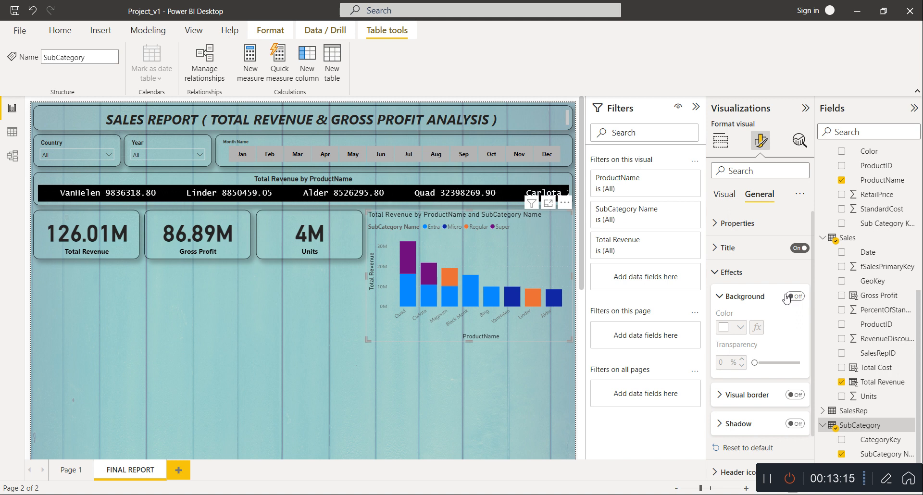
{"action": "scroll", "coordinate": [773, 330], "scroll_direction": "down", "scroll_amount": 1}
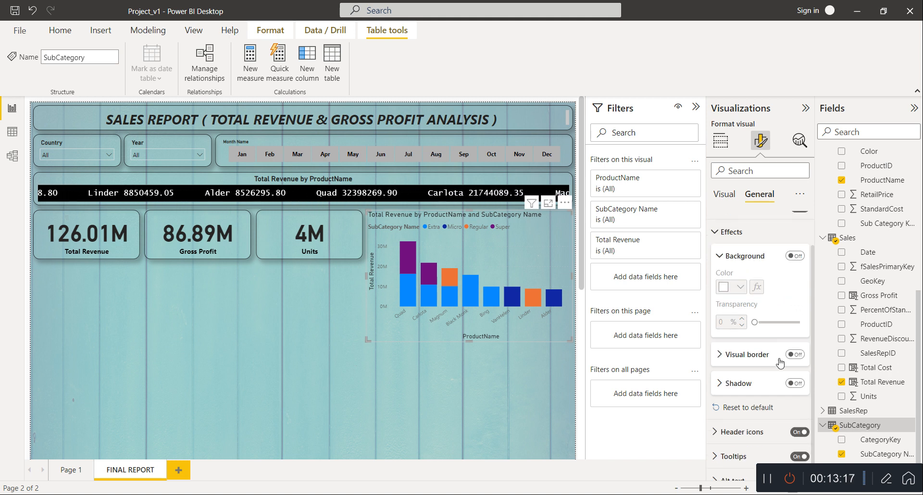
{"action": "left_click", "coordinate": [794, 356]}
{"action": "left_click", "coordinate": [795, 384]}
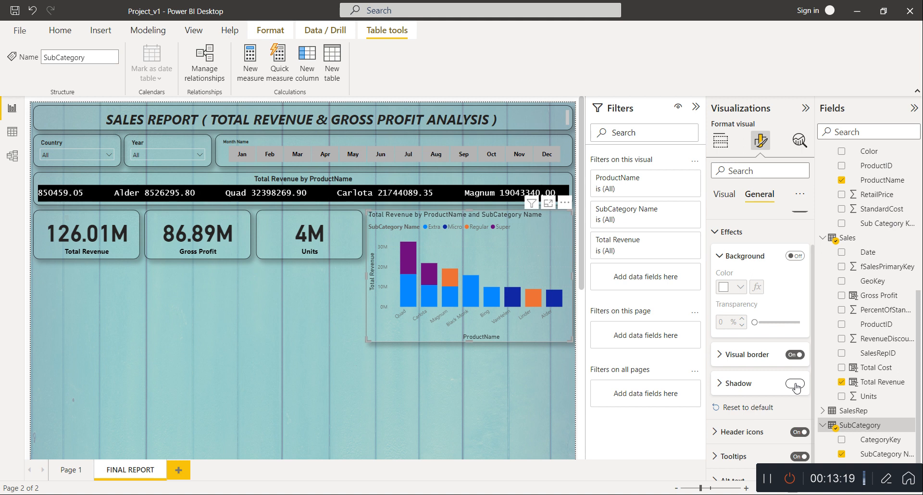
{"action": "left_click", "coordinate": [754, 364]}
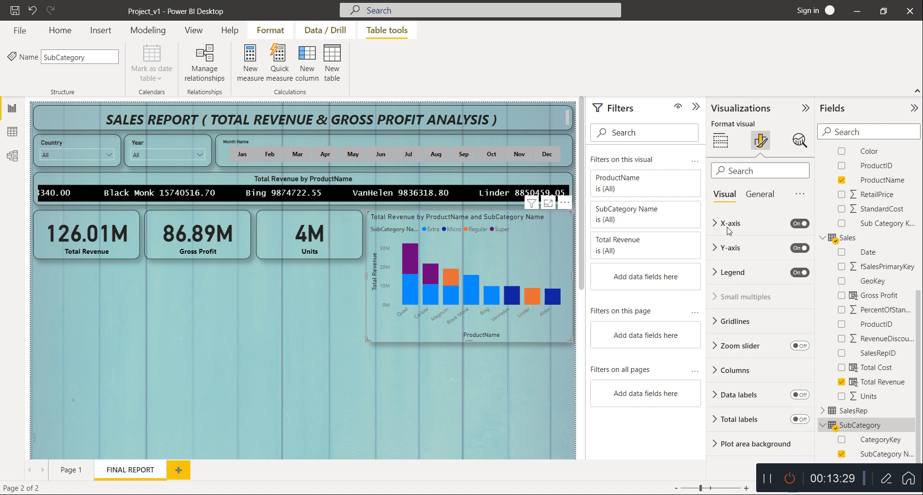
Step: Make the column chart's X-axis values bold and black, and its X-axis title bold
{"action": "left_click", "coordinate": [729, 223]}
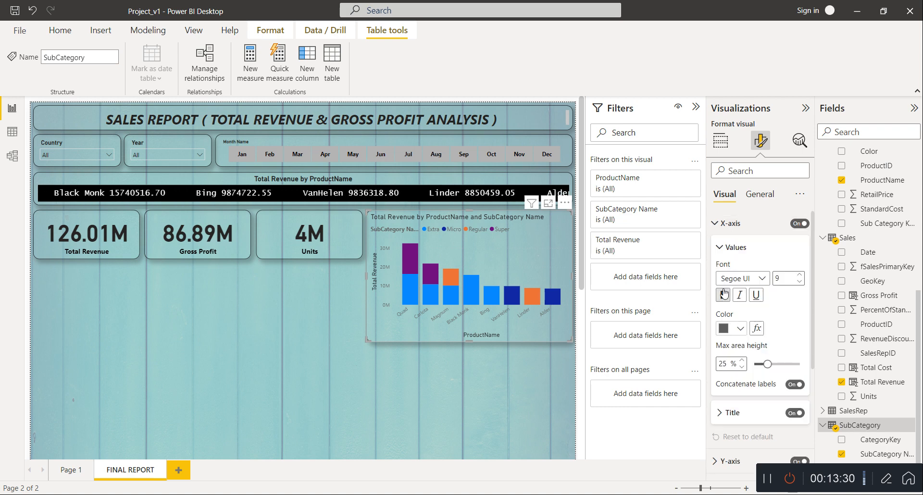
{"action": "left_click", "coordinate": [734, 327]}
{"action": "left_click", "coordinate": [731, 286]}
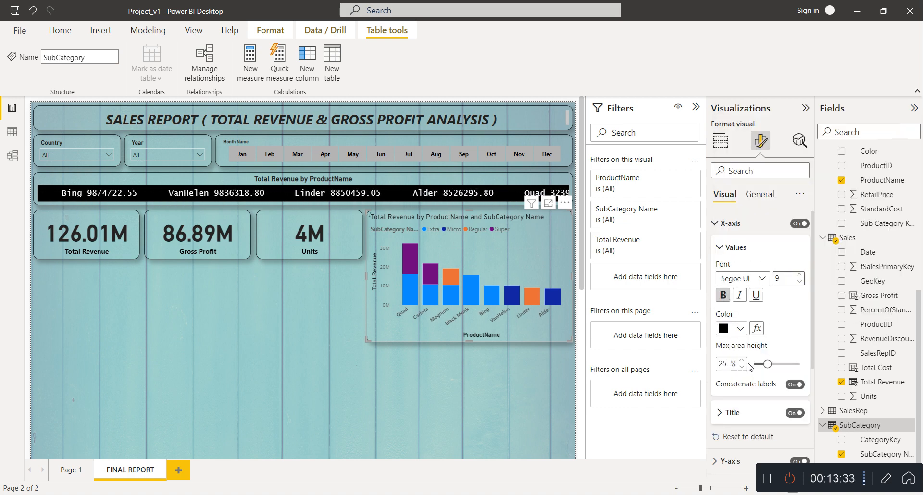
{"action": "scroll", "coordinate": [746, 375], "scroll_direction": "down", "scroll_amount": 1}
{"action": "left_click", "coordinate": [736, 373]}
{"action": "scroll", "coordinate": [737, 402], "scroll_direction": "down", "scroll_amount": 2}
{"action": "scroll", "coordinate": [739, 427], "scroll_direction": "down", "scroll_amount": 4}
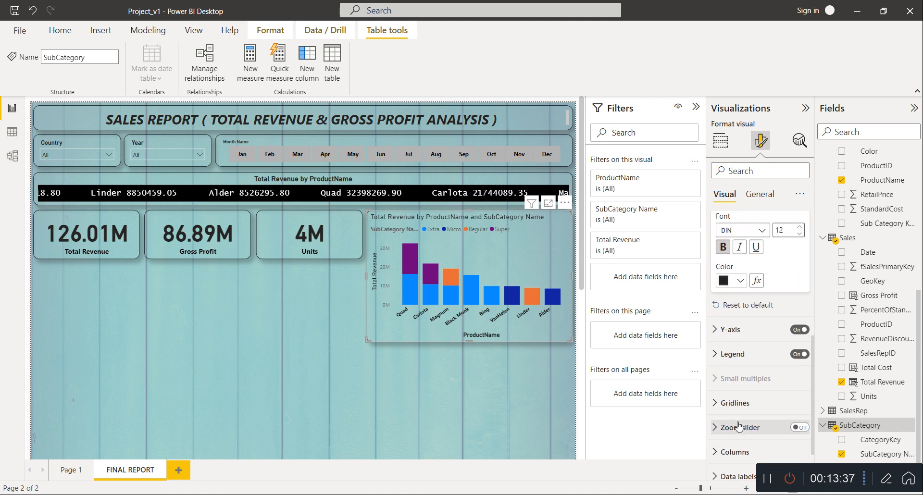
Step: Make the column chart's Y-axis values bold and black, and its Y-axis title bold
{"action": "left_click", "coordinate": [738, 330]}
{"action": "scroll", "coordinate": [737, 362], "scroll_direction": "down", "scroll_amount": 2}
{"action": "scroll", "coordinate": [734, 375], "scroll_direction": "down", "scroll_amount": 1}
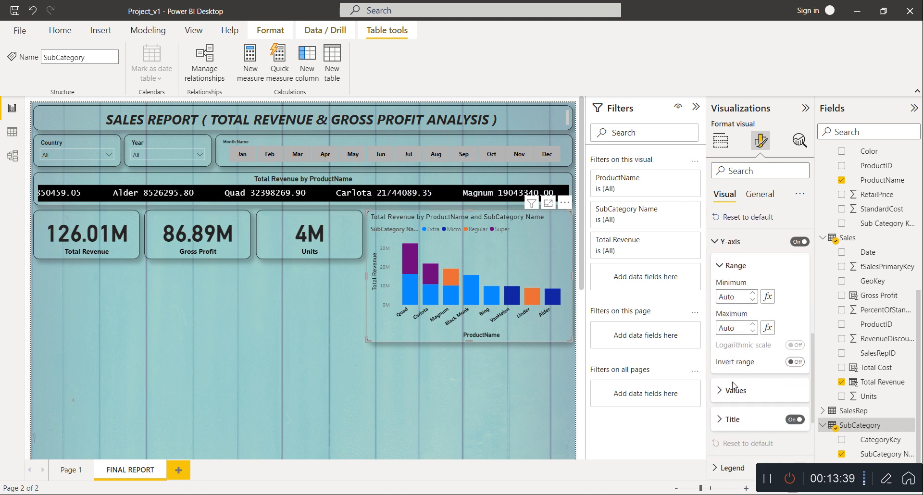
{"action": "left_click", "coordinate": [733, 391]}
{"action": "scroll", "coordinate": [728, 380], "scroll_direction": "down", "scroll_amount": 2}
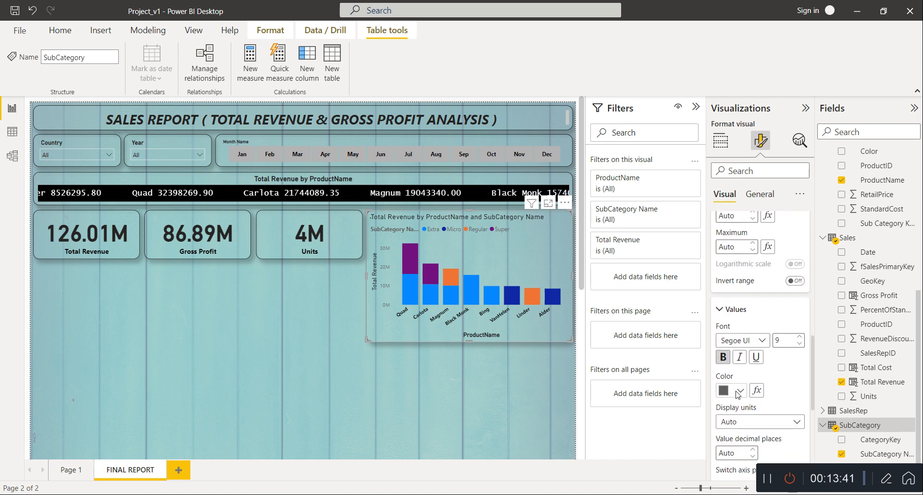
{"action": "left_click", "coordinate": [740, 390]}
{"action": "left_click", "coordinate": [732, 205]}
{"action": "scroll", "coordinate": [743, 390], "scroll_direction": "down", "scroll_amount": 4}
{"action": "left_click", "coordinate": [732, 332]}
{"action": "scroll", "coordinate": [731, 374], "scroll_direction": "down", "scroll_amount": 2}
{"action": "left_click", "coordinate": [724, 367]}
{"action": "scroll", "coordinate": [737, 396], "scroll_direction": "down", "scroll_amount": 1}
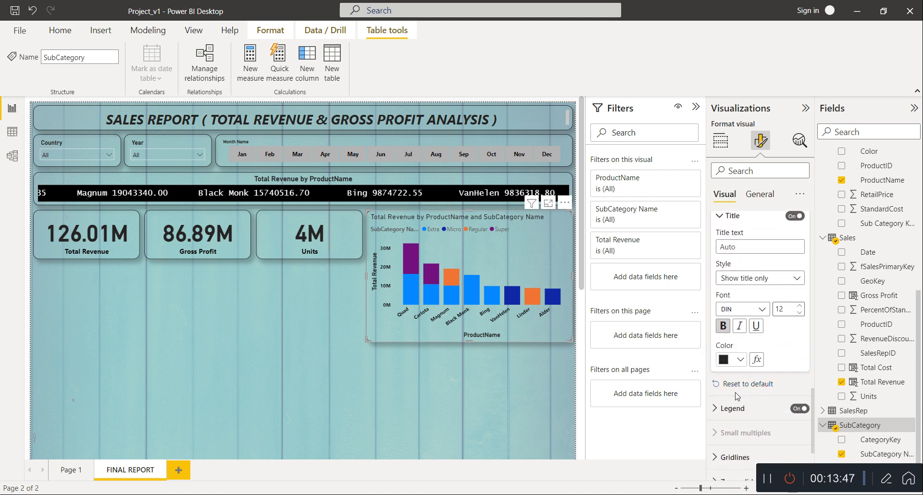
Step: Make the column chart's legend text bold and black
{"action": "scroll", "coordinate": [740, 385], "scroll_direction": "down", "scroll_amount": 1}
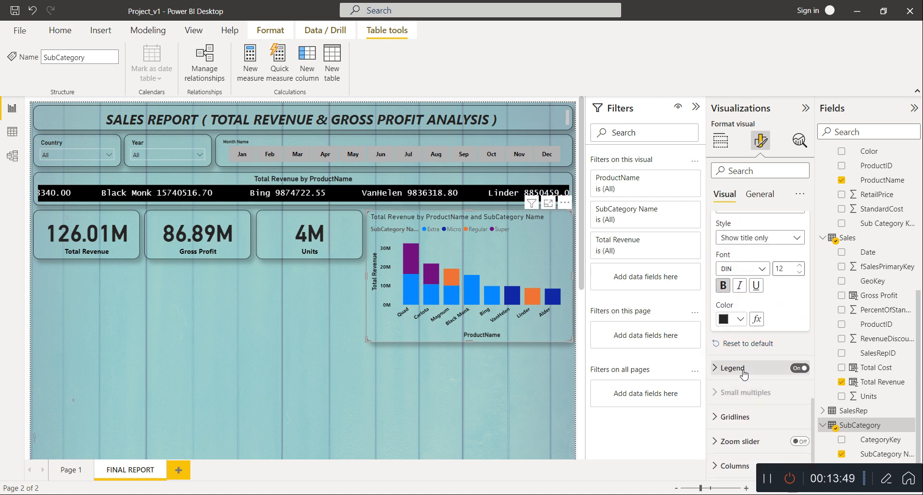
{"action": "left_click", "coordinate": [744, 374]}
{"action": "scroll", "coordinate": [741, 380], "scroll_direction": "down", "scroll_amount": 2}
{"action": "left_click", "coordinate": [739, 378]}
{"action": "scroll", "coordinate": [740, 375], "scroll_direction": "down", "scroll_amount": 2}
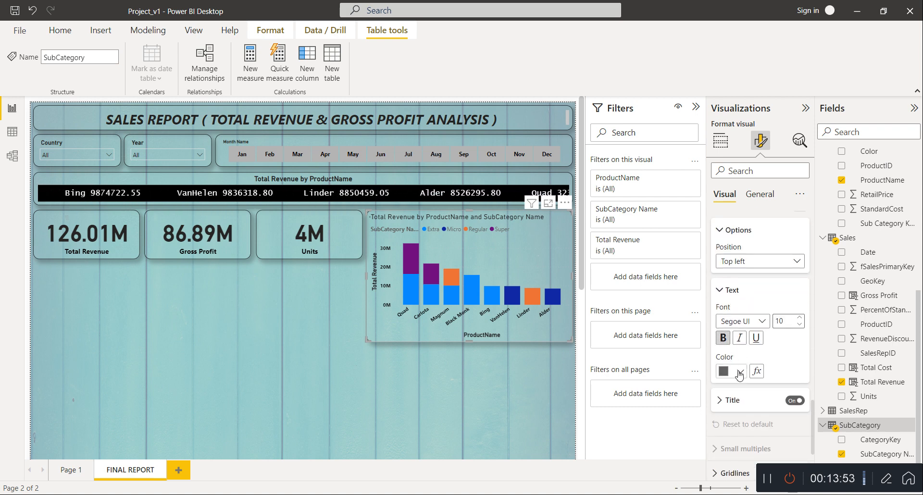
{"action": "left_click", "coordinate": [739, 372]}
{"action": "left_click", "coordinate": [732, 320]}
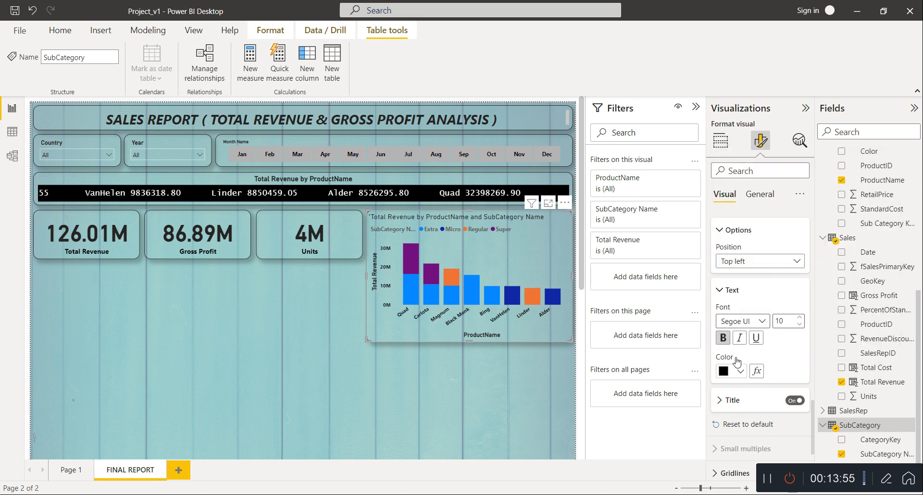
{"action": "scroll", "coordinate": [738, 370], "scroll_direction": "down", "scroll_amount": 3}
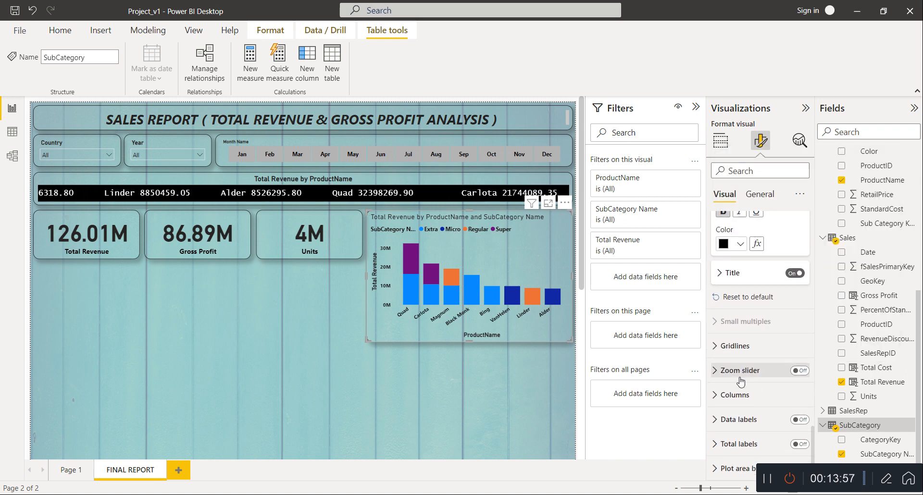
{"action": "scroll", "coordinate": [740, 375], "scroll_direction": "up", "scroll_amount": 1}
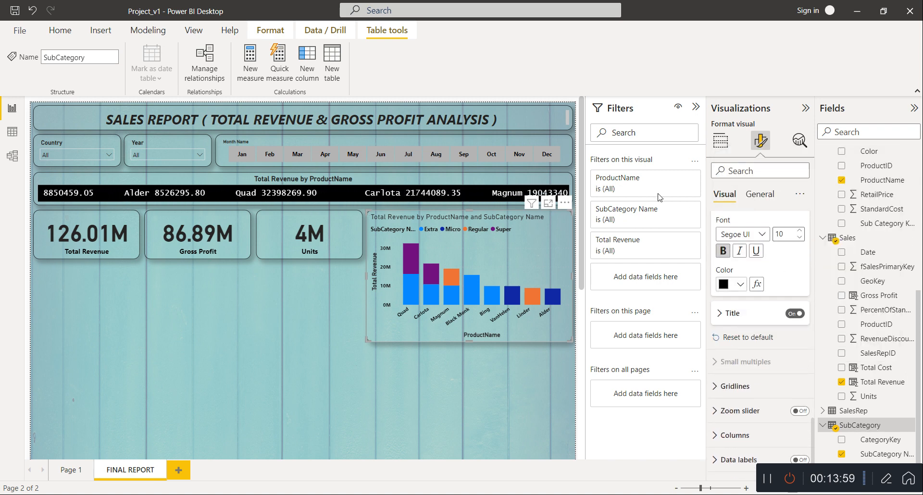
Step: Make the column chart's title bold and center it horizontally
{"action": "left_click", "coordinate": [759, 194]}
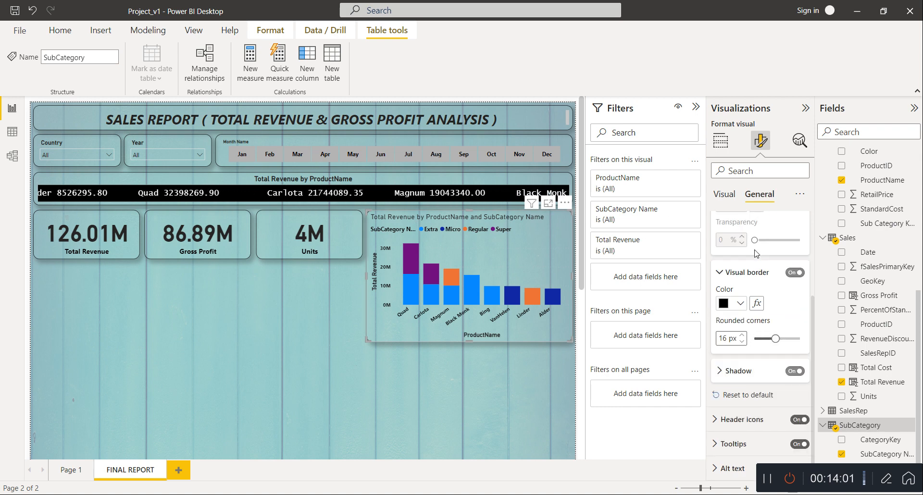
{"action": "scroll", "coordinate": [752, 245], "scroll_direction": "up", "scroll_amount": 3}
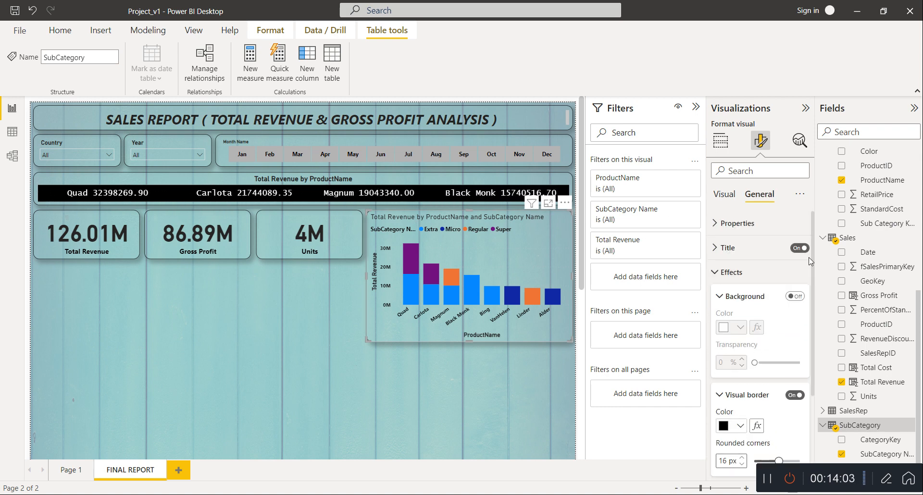
{"action": "left_click", "coordinate": [738, 246]}
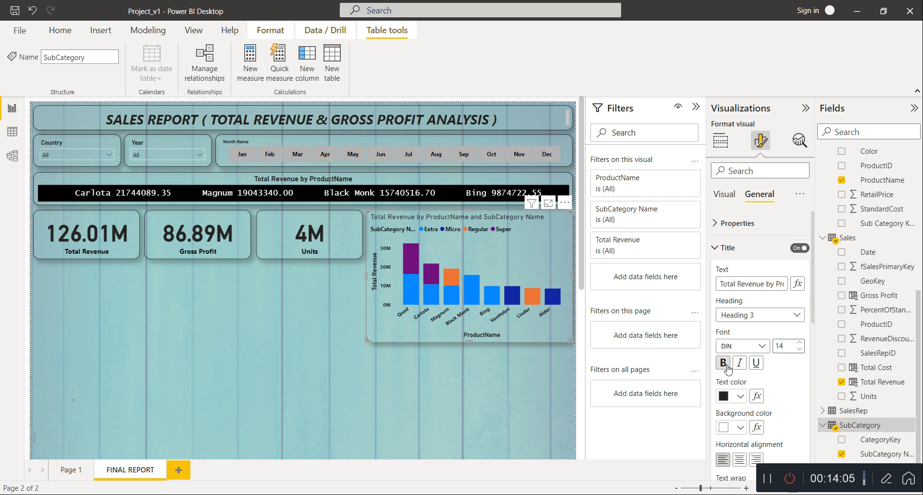
{"action": "left_click", "coordinate": [740, 459]}
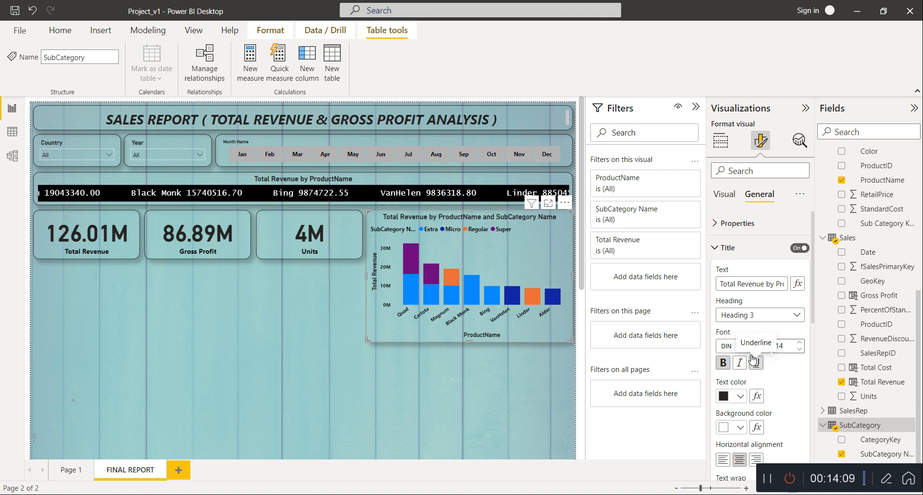
{"action": "left_click", "coordinate": [750, 248]}
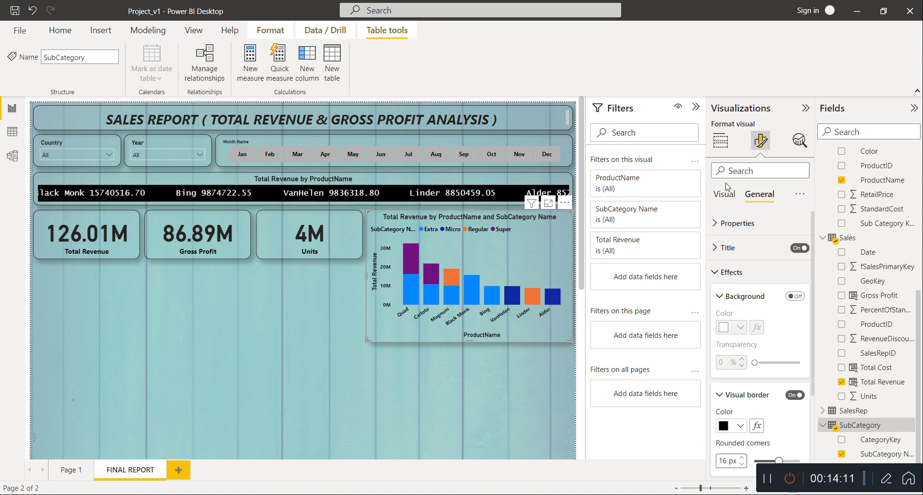
Step: Turn on data labels for the column chart
{"action": "left_click", "coordinate": [725, 192]}
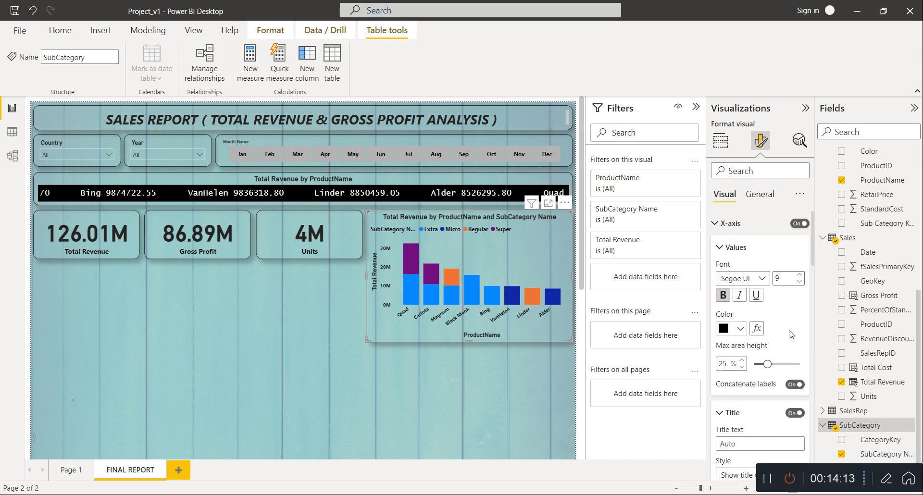
{"action": "scroll", "coordinate": [788, 333], "scroll_direction": "down", "scroll_amount": 3}
{"action": "left_click_drag", "start_coordinate": [816, 289], "coordinate": [813, 463]}
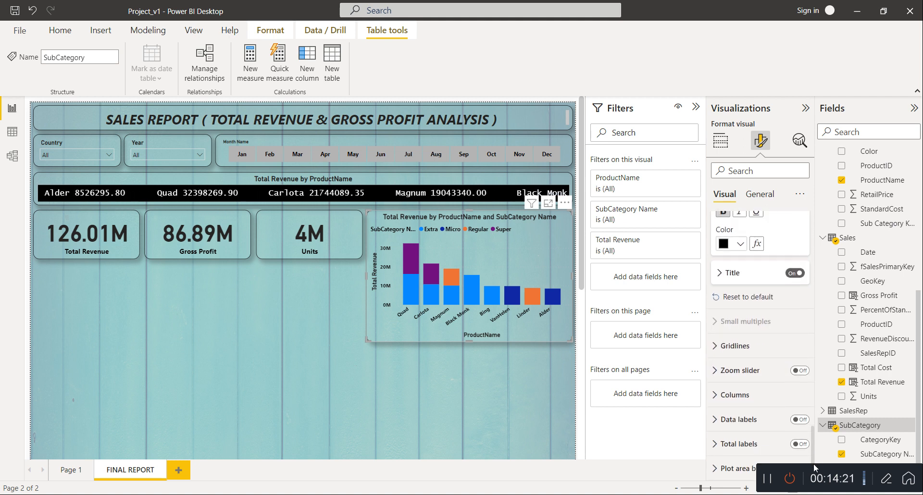
{"action": "left_click", "coordinate": [801, 421]}
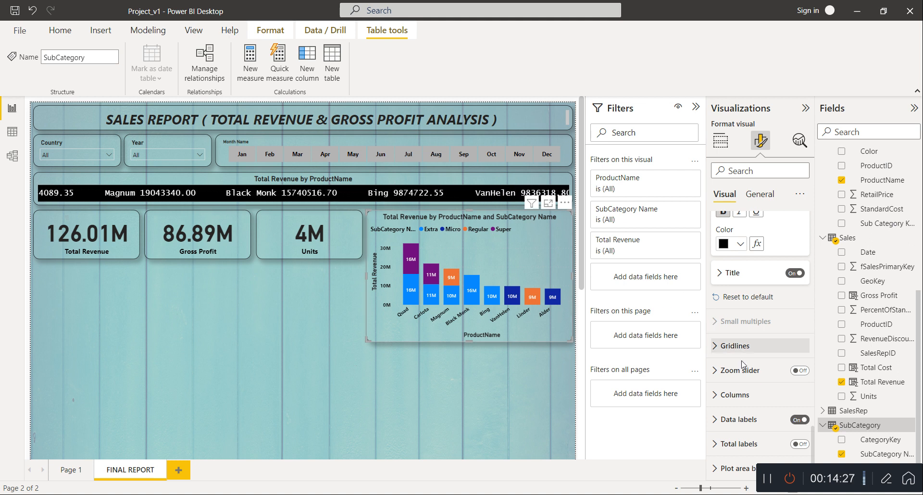
Step: Set the column chart's horizontal gridlines to a solid style in a lighter color with a width of 2 px
{"action": "left_click", "coordinate": [737, 347]}
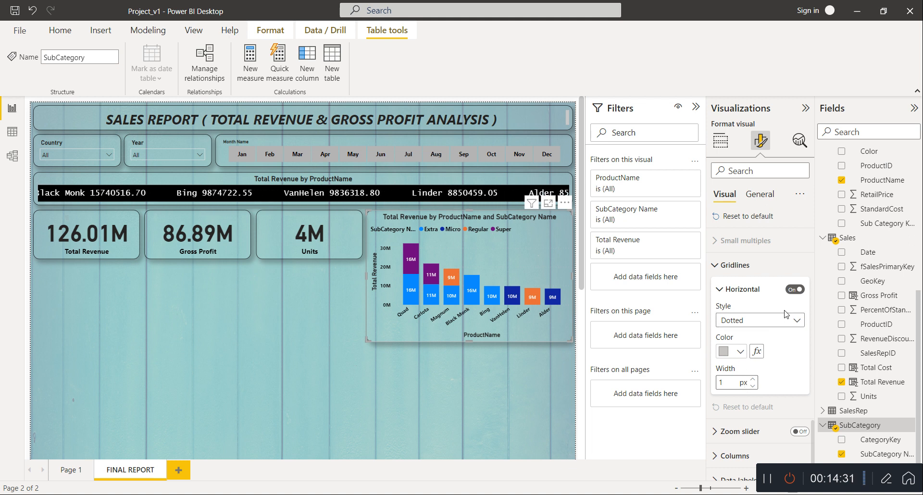
{"action": "left_click", "coordinate": [750, 320]}
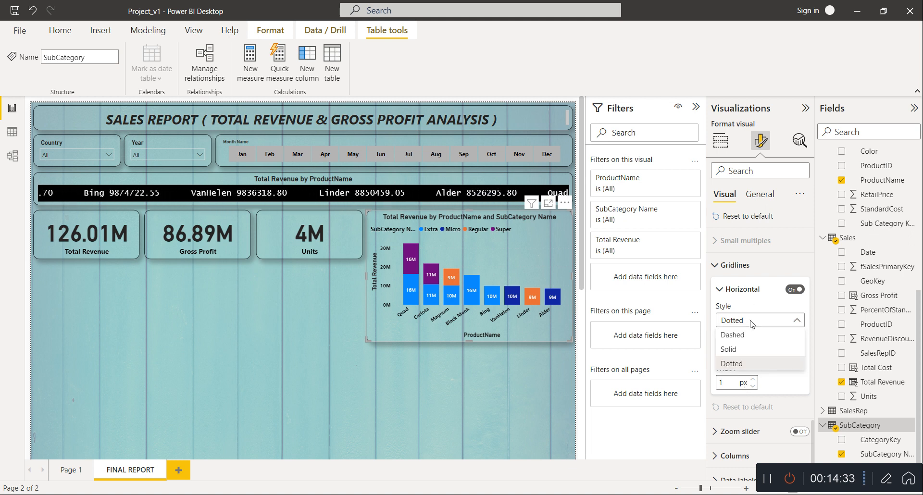
{"action": "left_click", "coordinate": [738, 350]}
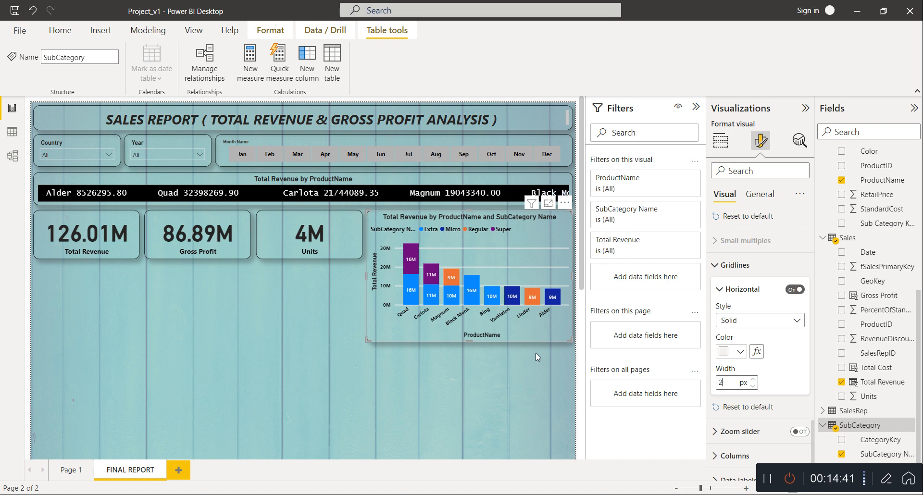
{"action": "left_click", "coordinate": [515, 397]}
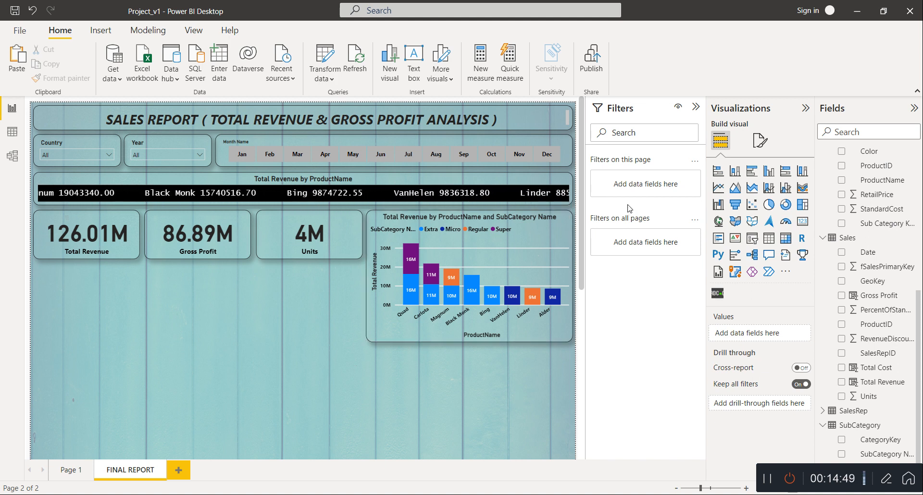
Step: Insert a table visual beneath the KPI cards, spanning all three cards and reaching down to the column chart's lower edge
{"action": "left_click", "coordinate": [770, 238]}
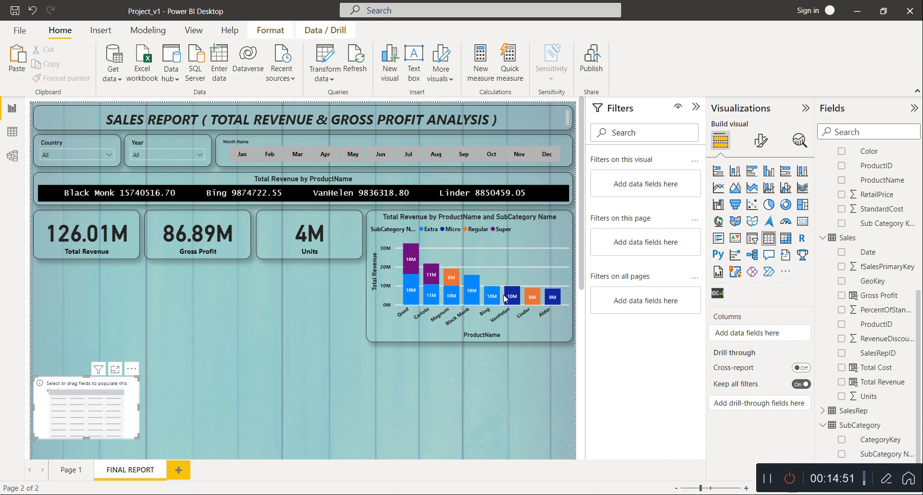
{"action": "left_click_drag", "start_coordinate": [90, 384], "coordinate": [90, 278]}
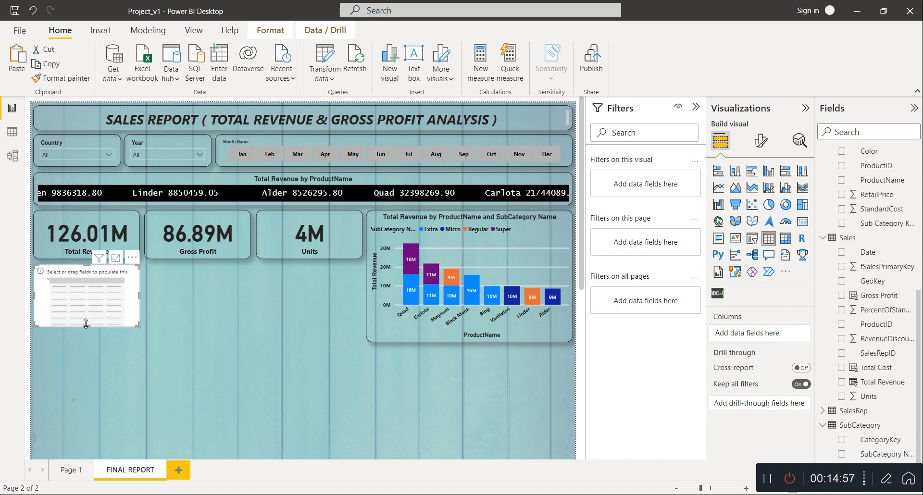
{"action": "left_click_drag", "start_coordinate": [86, 328], "coordinate": [87, 342]}
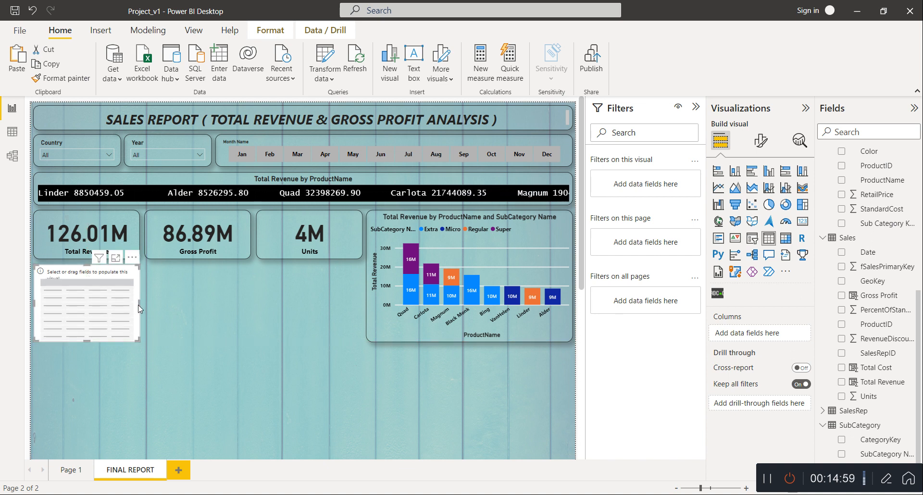
{"action": "left_click_drag", "start_coordinate": [139, 302], "coordinate": [359, 305]}
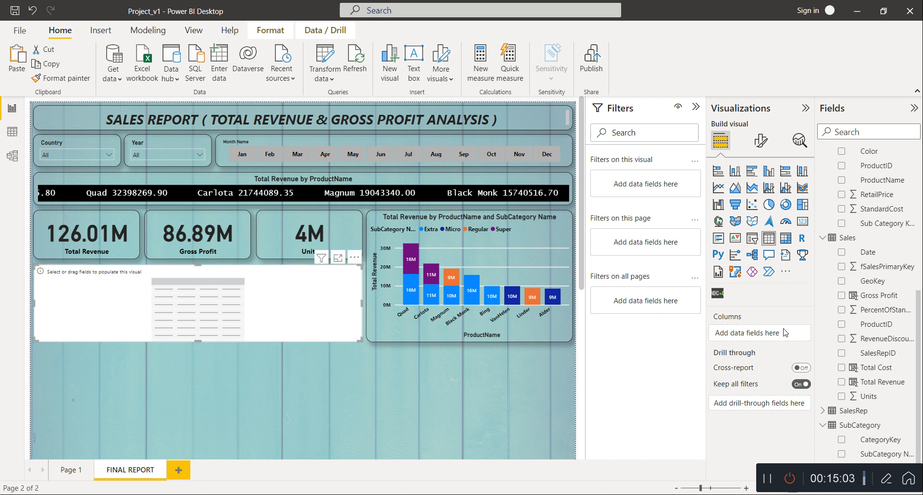
Step: Add Month Name as the table's first column, and try Year as a second column before removing it
{"action": "scroll", "coordinate": [870, 267], "scroll_direction": "up", "scroll_amount": 3}
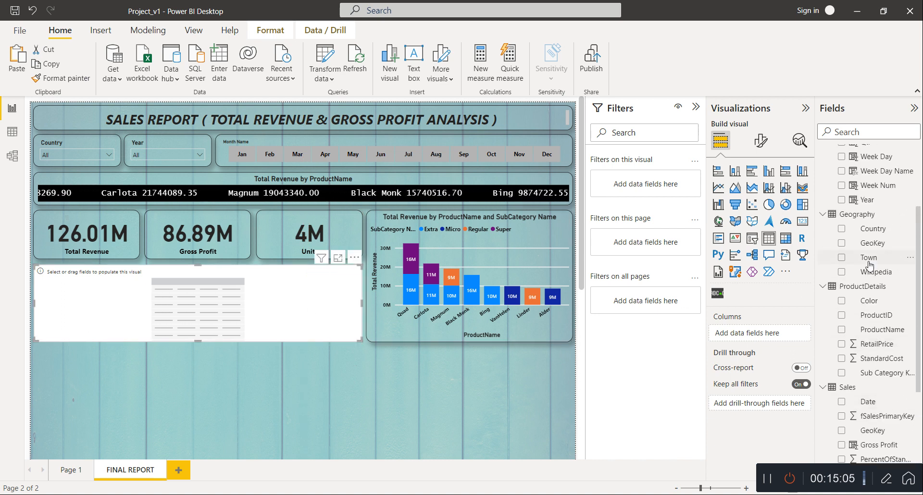
{"action": "scroll", "coordinate": [873, 241], "scroll_direction": "up", "scroll_amount": 3}
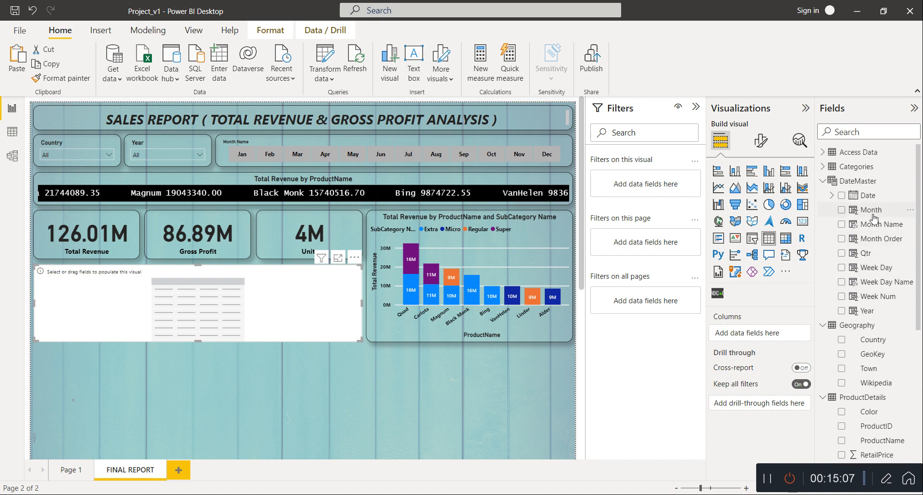
{"action": "left_click_drag", "start_coordinate": [860, 226], "coordinate": [772, 333]}
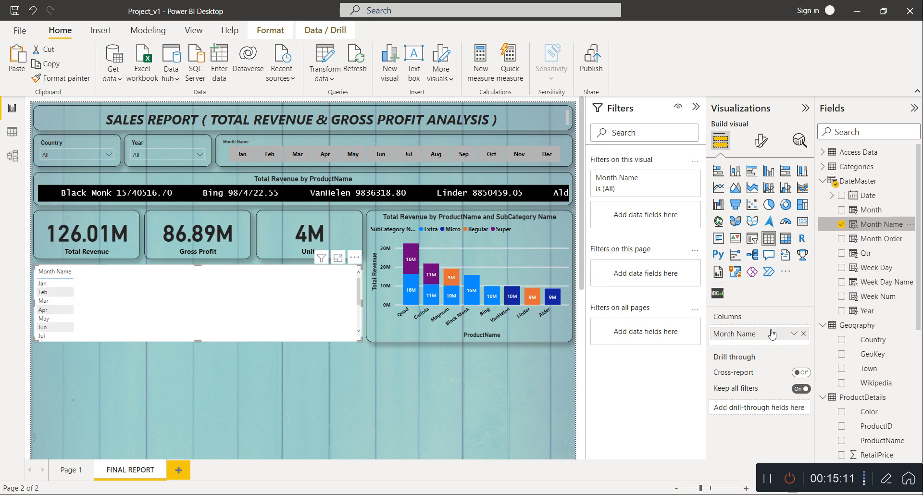
{"action": "scroll", "coordinate": [272, 323], "scroll_direction": "down", "scroll_amount": 2}
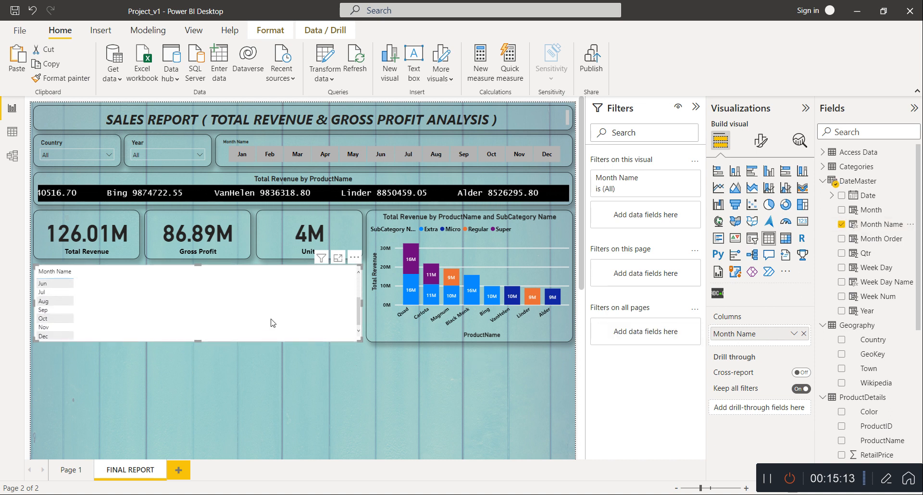
{"action": "scroll", "coordinate": [273, 323], "scroll_direction": "up", "scroll_amount": 2}
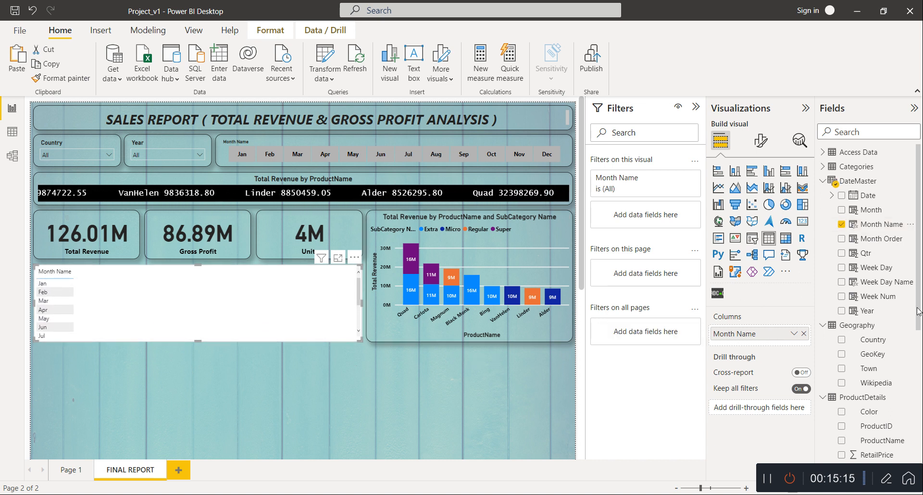
{"action": "left_click_drag", "start_coordinate": [871, 315], "coordinate": [767, 332]}
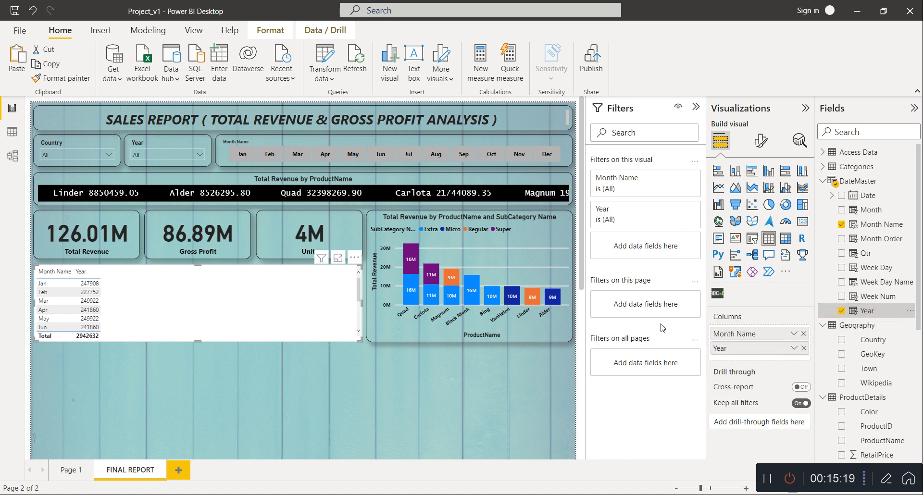
{"action": "left_click", "coordinate": [804, 348]}
Step: Add Units, Total Cost, Total Revenue and Gross Profit from the Sales table as columns of the table visual
{"action": "scroll", "coordinate": [877, 365], "scroll_direction": "down", "scroll_amount": 3}
{"action": "scroll", "coordinate": [879, 366], "scroll_direction": "down", "scroll_amount": 3}
{"action": "left_click_drag", "start_coordinate": [869, 396], "coordinate": [767, 348]}
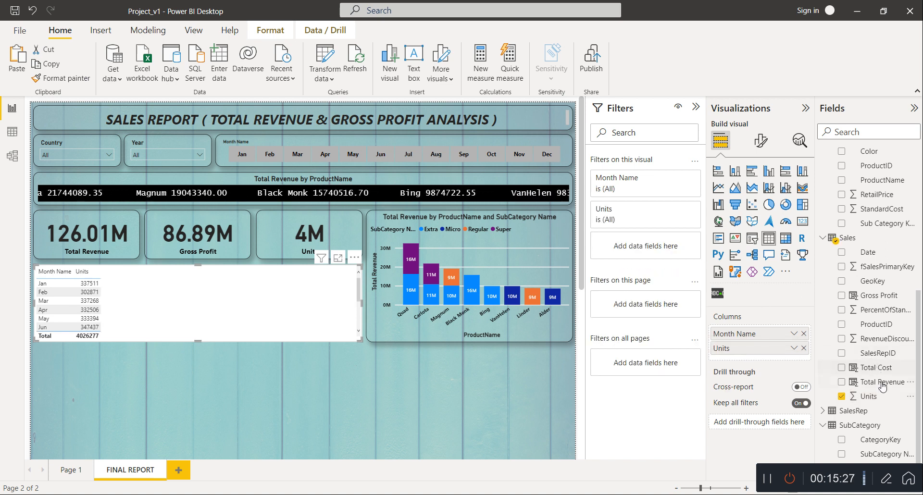
{"action": "left_click_drag", "start_coordinate": [876, 367], "coordinate": [765, 361]}
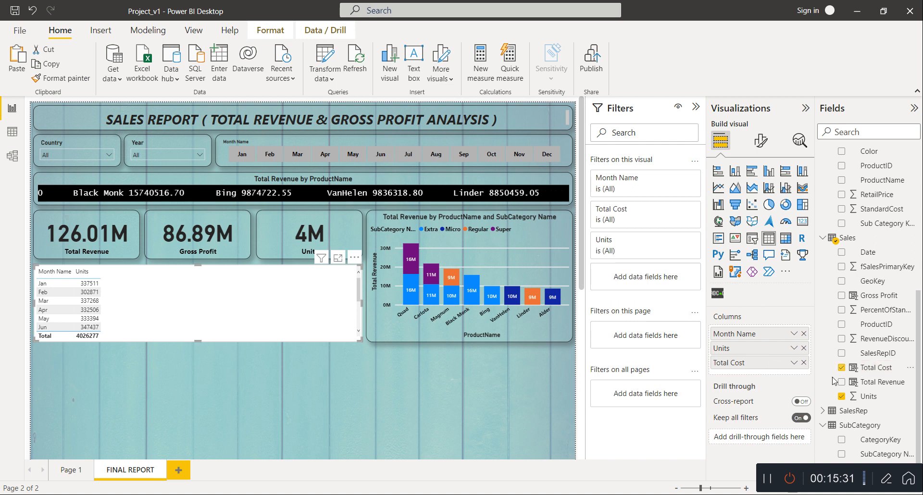
{"action": "left_click_drag", "start_coordinate": [873, 381], "coordinate": [765, 376]}
{"action": "left_click_drag", "start_coordinate": [876, 296], "coordinate": [755, 392]}
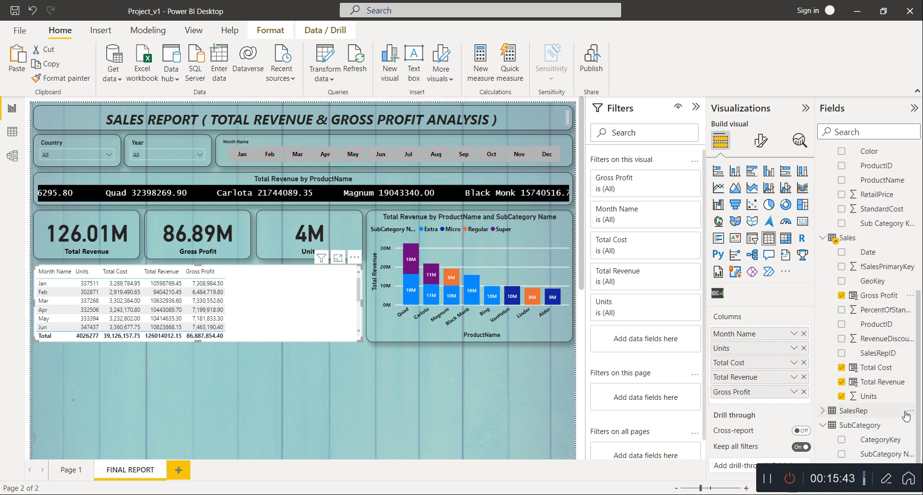
Step: Add the DateMaster Date hierarchy ahead of the table's other columns and remove the Month Name column
{"action": "scroll", "coordinate": [889, 336], "scroll_direction": "up", "scroll_amount": 2}
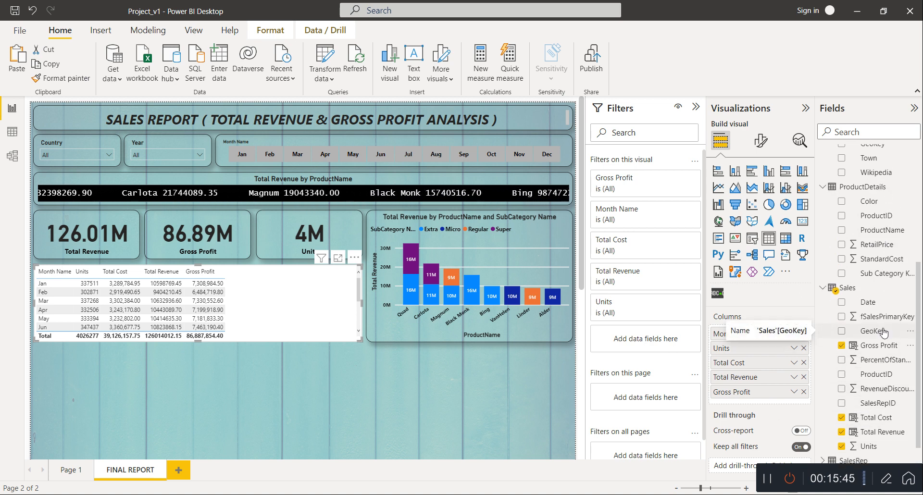
{"action": "scroll", "coordinate": [884, 332], "scroll_direction": "up", "scroll_amount": 4}
{"action": "scroll", "coordinate": [884, 332], "scroll_direction": "up", "scroll_amount": 5}
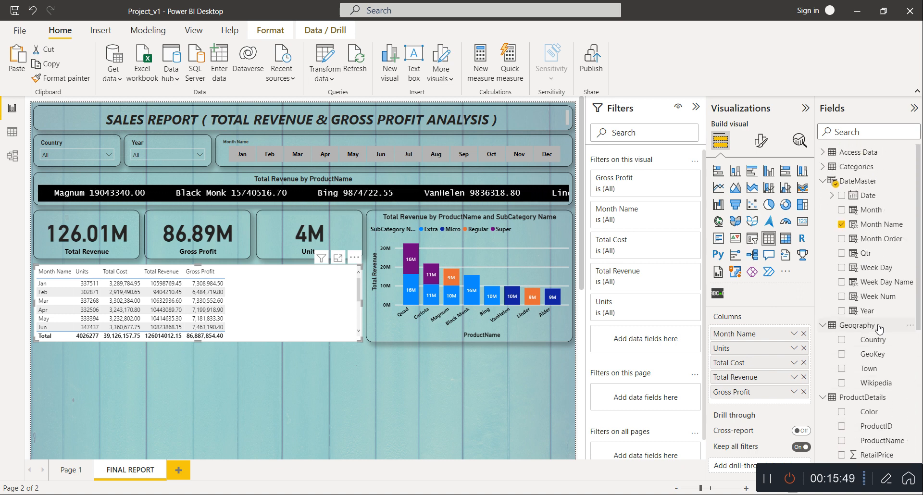
{"action": "left_click_drag", "start_coordinate": [868, 201], "coordinate": [773, 332]}
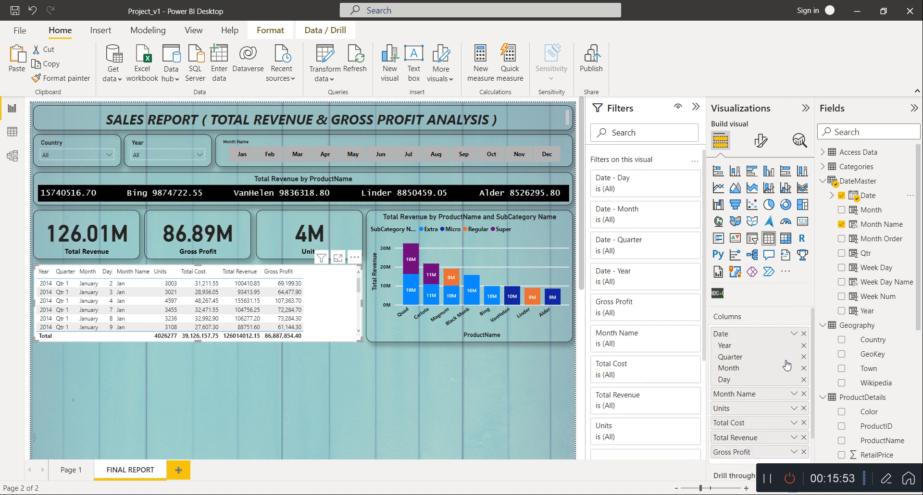
{"action": "left_click", "coordinate": [804, 395]}
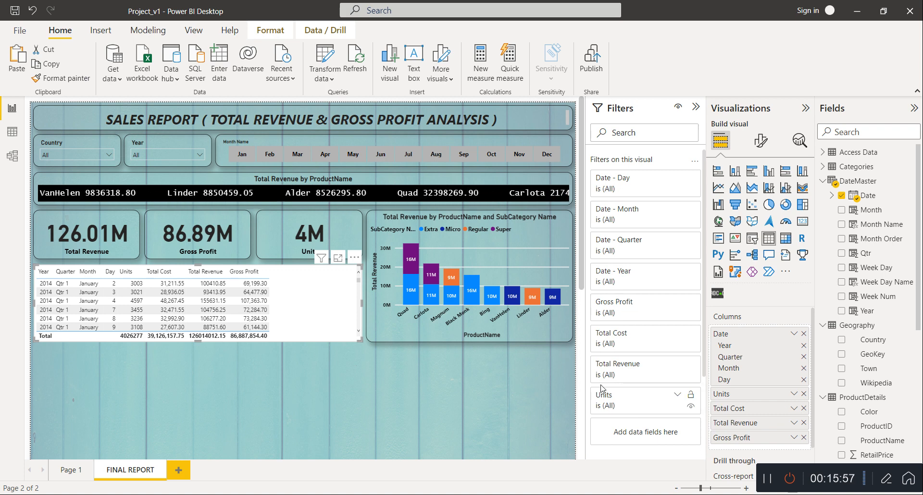
Step: Add RevenueDiscount and PercentOfStandardCost from the Sales table as the table visual's last columns
{"action": "scroll", "coordinate": [731, 374], "scroll_direction": "down", "scroll_amount": 2}
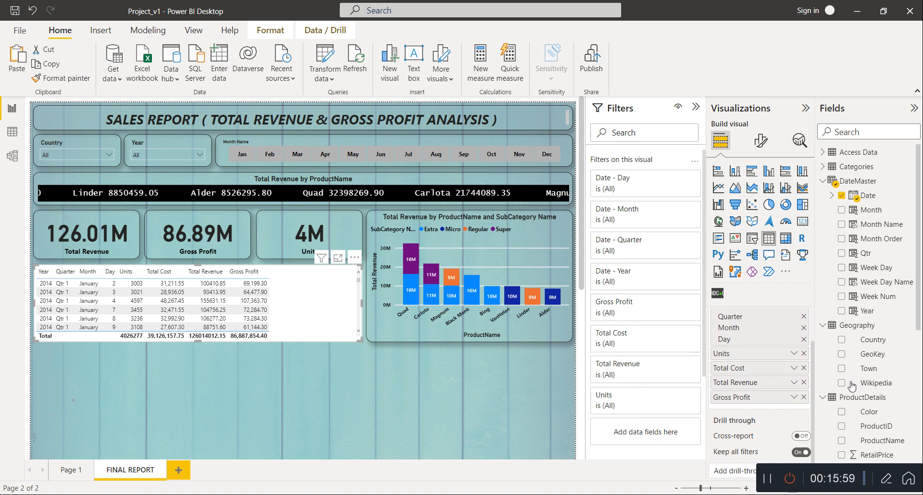
{"action": "scroll", "coordinate": [903, 398], "scroll_direction": "down", "scroll_amount": 5}
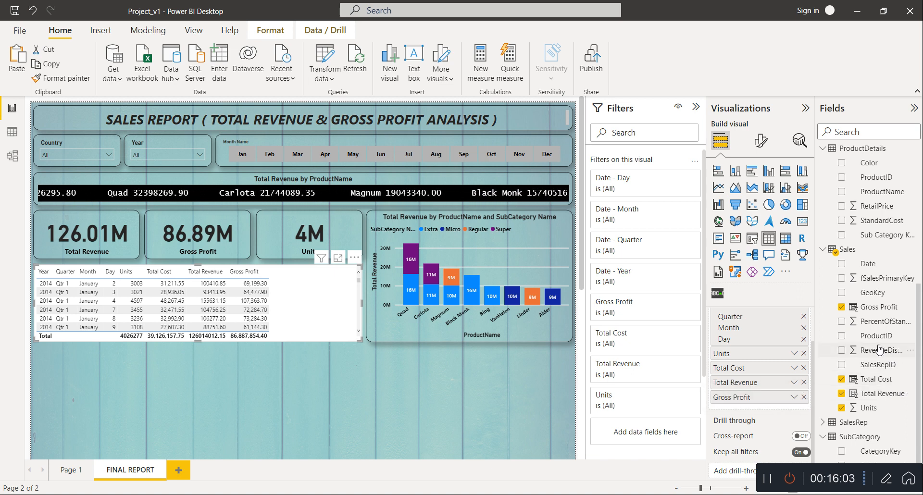
{"action": "scroll", "coordinate": [880, 350], "scroll_direction": "down", "scroll_amount": 1}
{"action": "left_click_drag", "start_coordinate": [880, 340], "coordinate": [765, 407]}
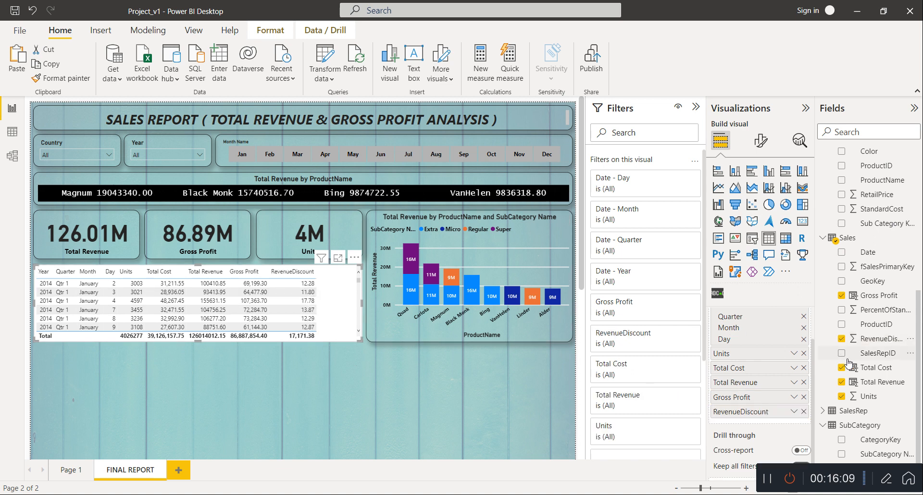
{"action": "left_click_drag", "start_coordinate": [889, 318], "coordinate": [782, 435]}
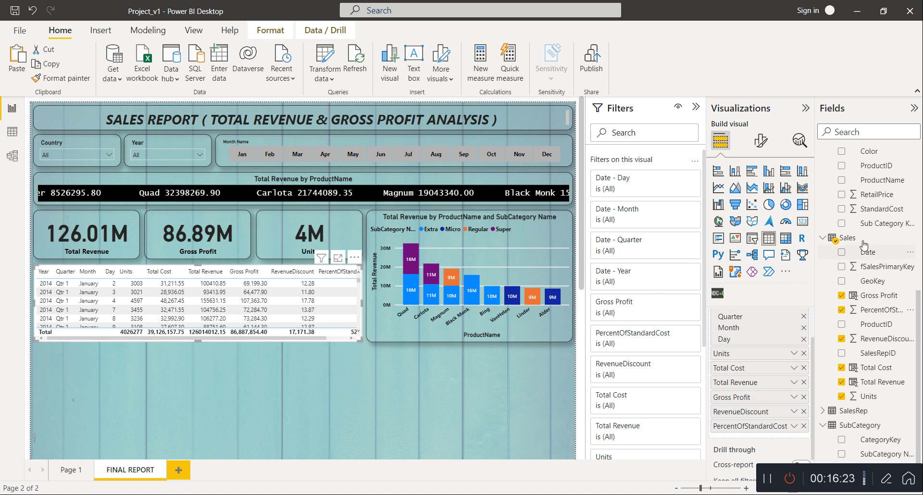
Step: Apply the "Bold header flashy rows" style preset to the sales table and scroll through its rows
{"action": "left_click", "coordinate": [760, 140]}
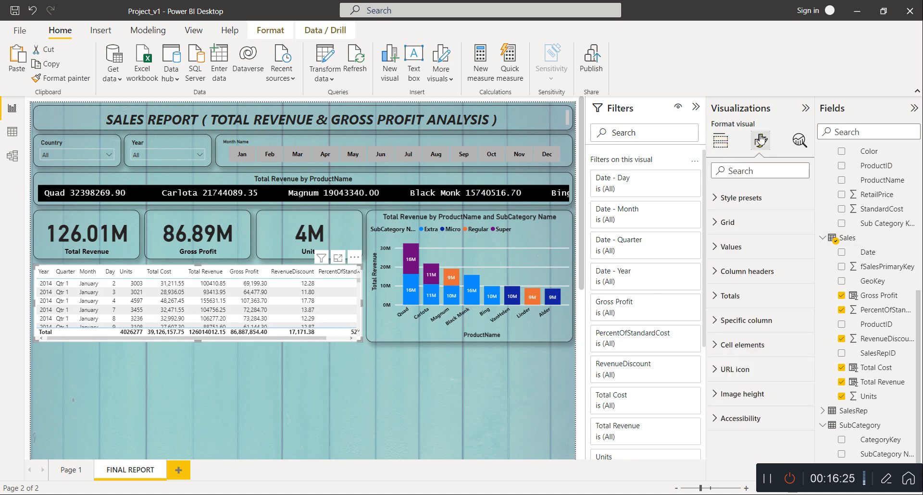
{"action": "left_click", "coordinate": [752, 225]}
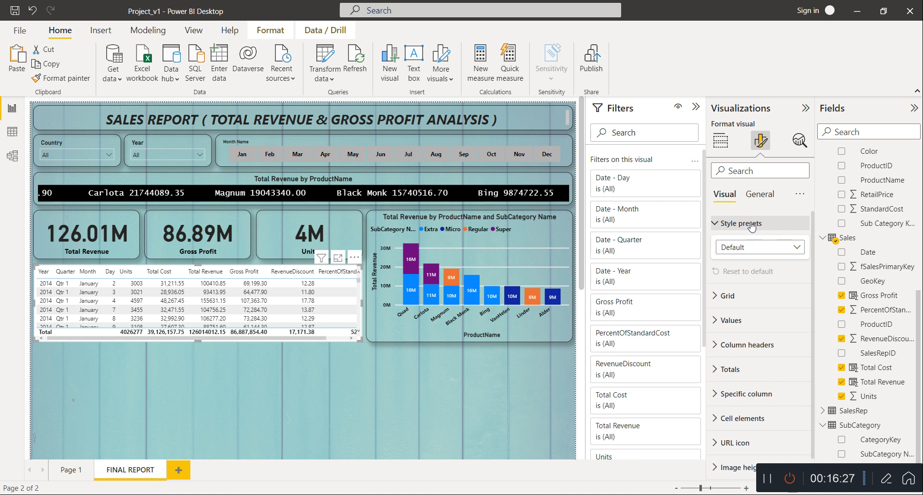
{"action": "left_click", "coordinate": [763, 254]}
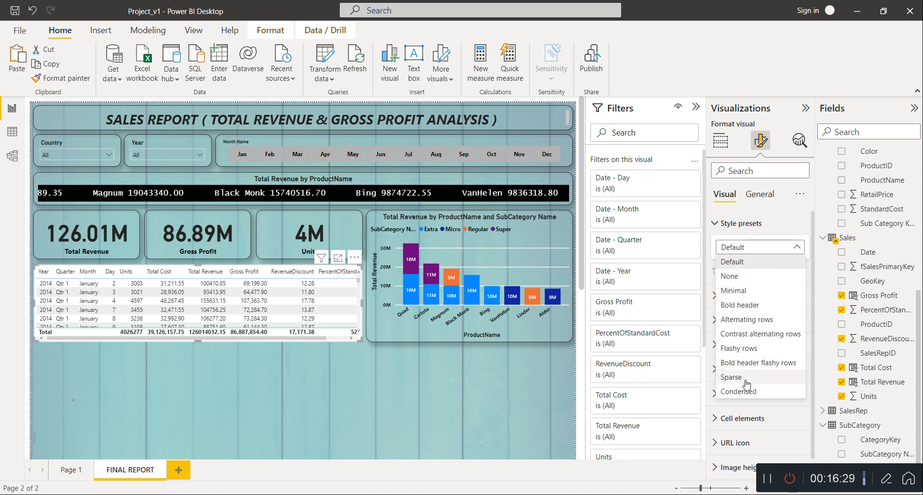
{"action": "left_click", "coordinate": [755, 369]}
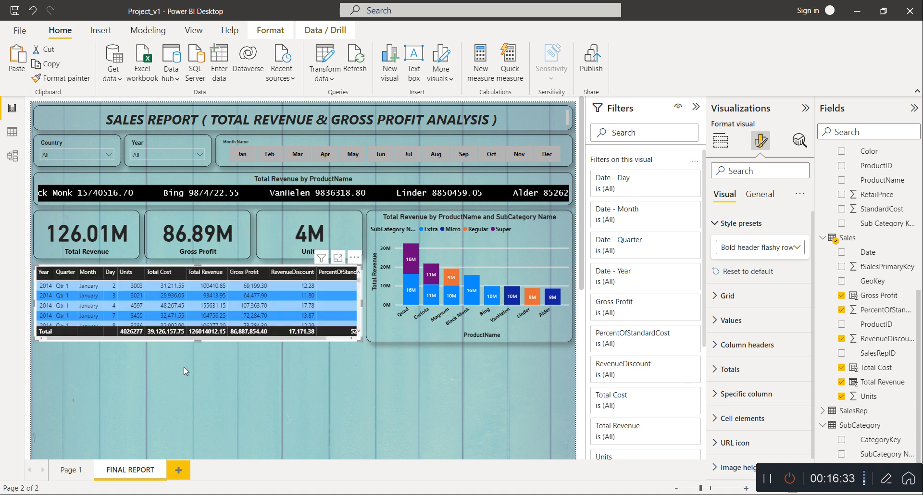
{"action": "scroll", "coordinate": [318, 303], "scroll_direction": "down", "scroll_amount": 3}
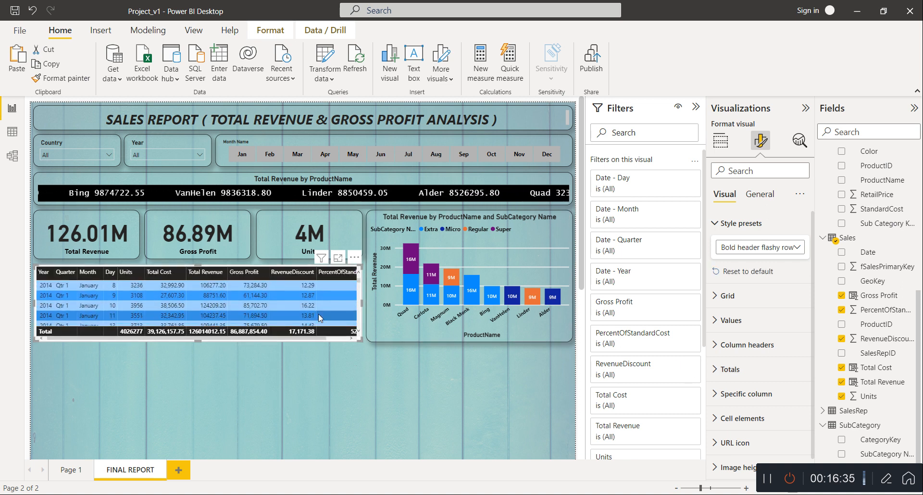
{"action": "scroll", "coordinate": [319, 315], "scroll_direction": "up", "scroll_amount": 2}
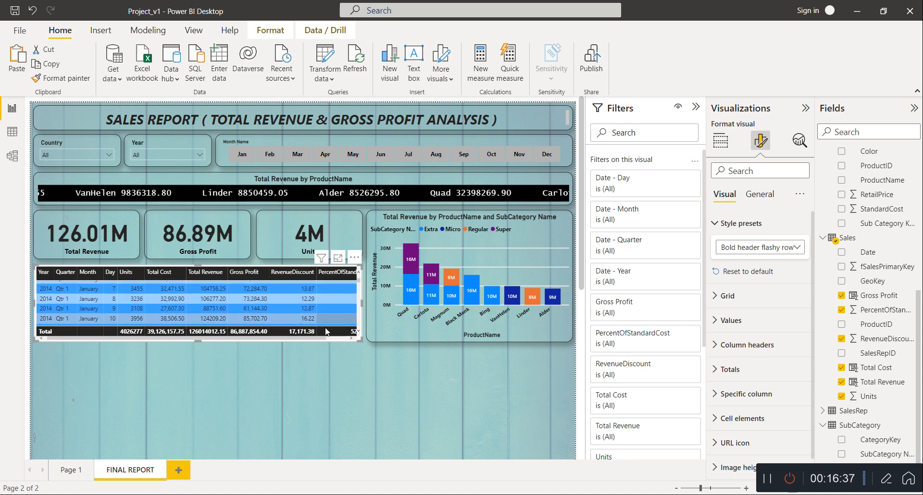
Step: Insert a waterfall chart directly below the sales table and extend its bottom edge to make it taller
{"action": "left_click", "coordinate": [345, 403]}
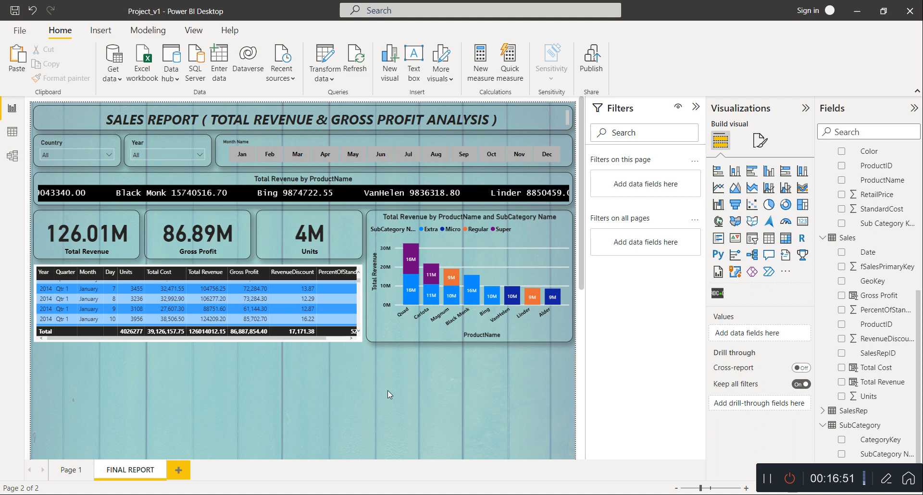
{"action": "scroll", "coordinate": [506, 382], "scroll_direction": "down", "scroll_amount": 2}
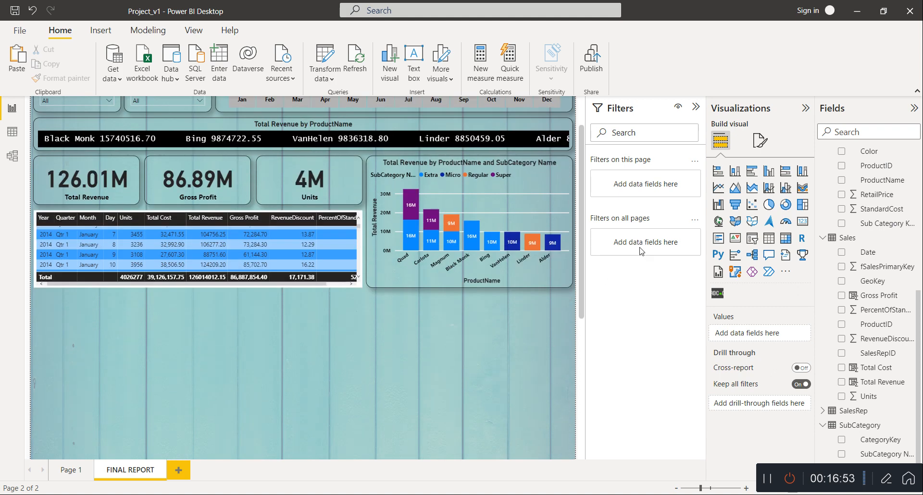
{"action": "left_click", "coordinate": [719, 205]}
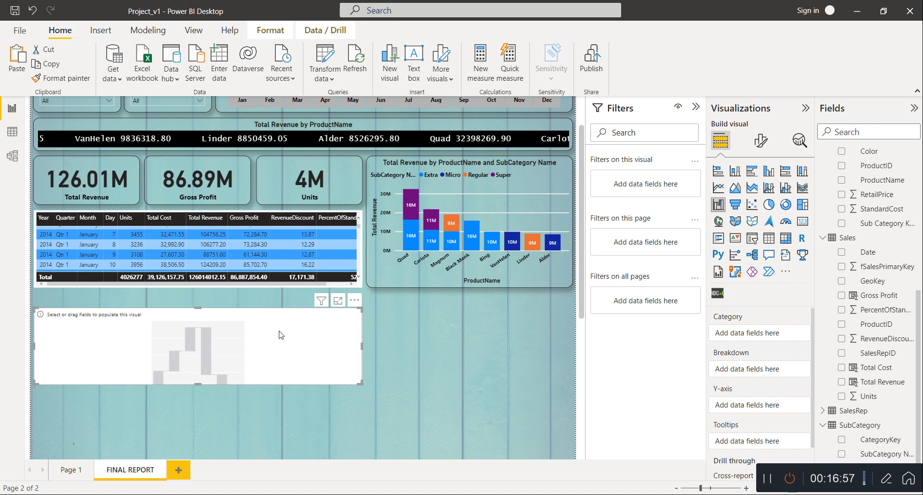
{"action": "left_click_drag", "start_coordinate": [281, 326], "coordinate": [279, 317]}
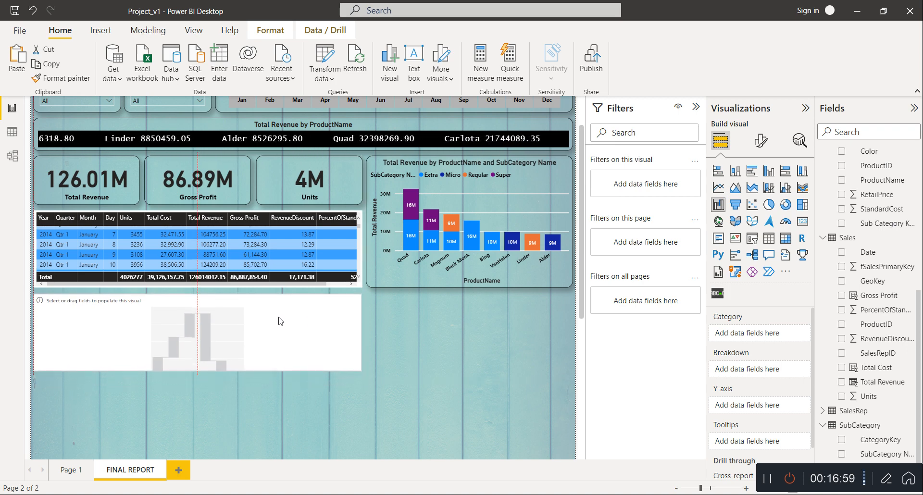
{"action": "left_click_drag", "start_coordinate": [195, 371], "coordinate": [195, 407]}
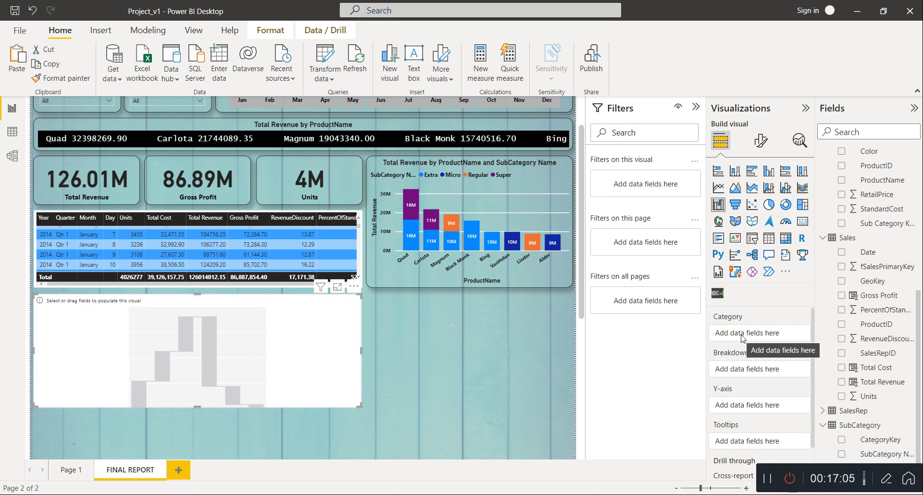
Step: Set the waterfall chart's category to Year, breakdown to ProductName and Y-axis to Total Revenue
{"action": "scroll", "coordinate": [907, 232], "scroll_direction": "up", "scroll_amount": 4}
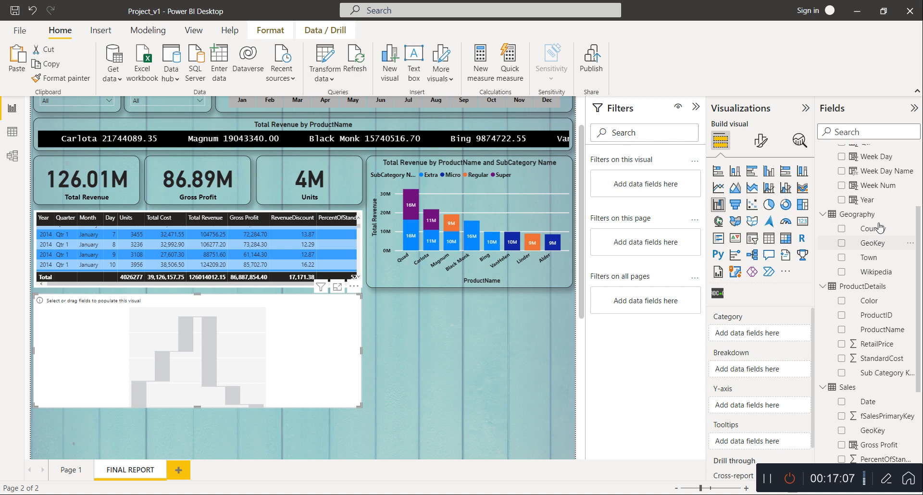
{"action": "left_click_drag", "start_coordinate": [873, 200], "coordinate": [765, 336]}
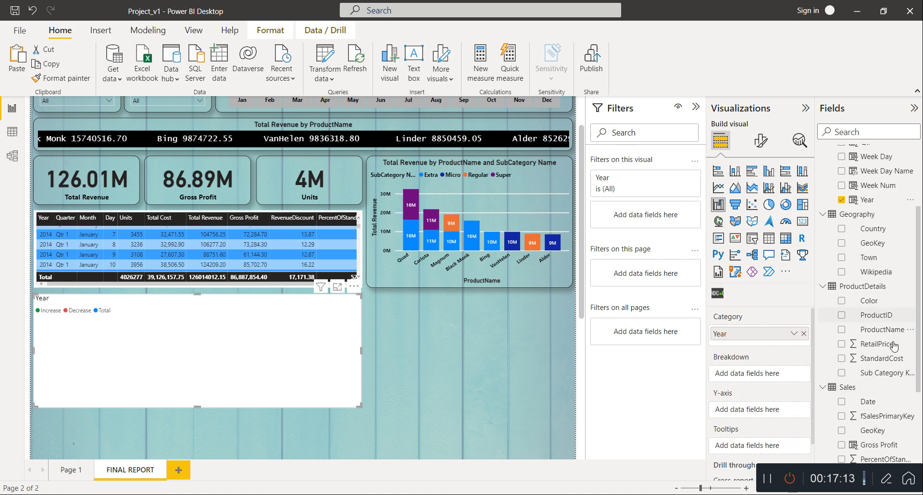
{"action": "left_click_drag", "start_coordinate": [882, 329], "coordinate": [722, 374]}
{"action": "scroll", "coordinate": [856, 403], "scroll_direction": "down", "scroll_amount": 3}
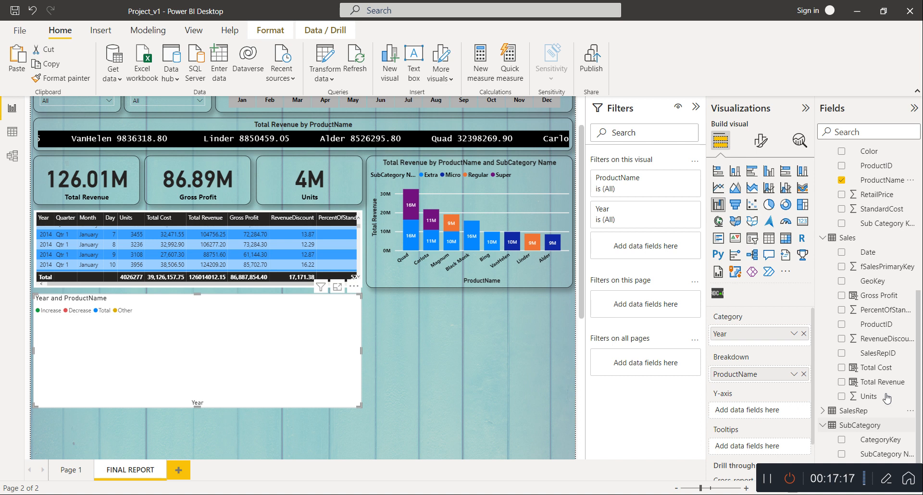
{"action": "left_click_drag", "start_coordinate": [883, 382], "coordinate": [773, 412]}
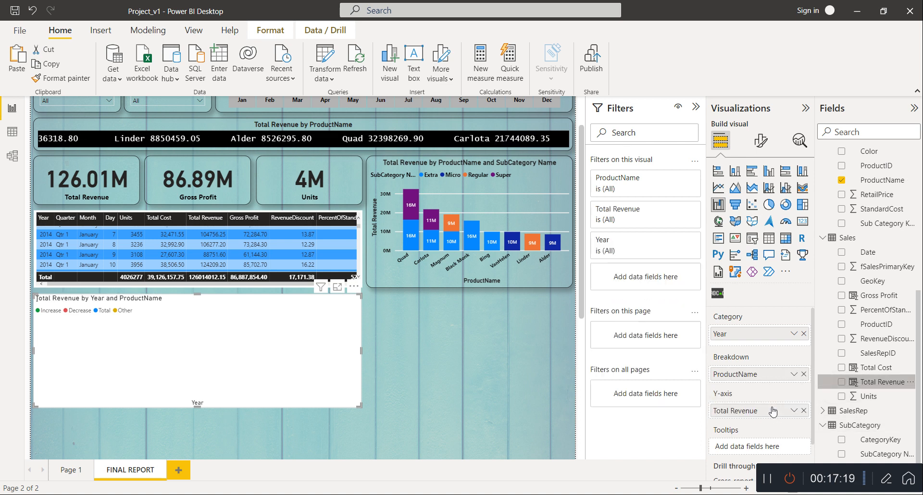
Step: Copy the stacked column chart's formatting onto the waterfall chart with Format painter
{"action": "left_click", "coordinate": [388, 282]}
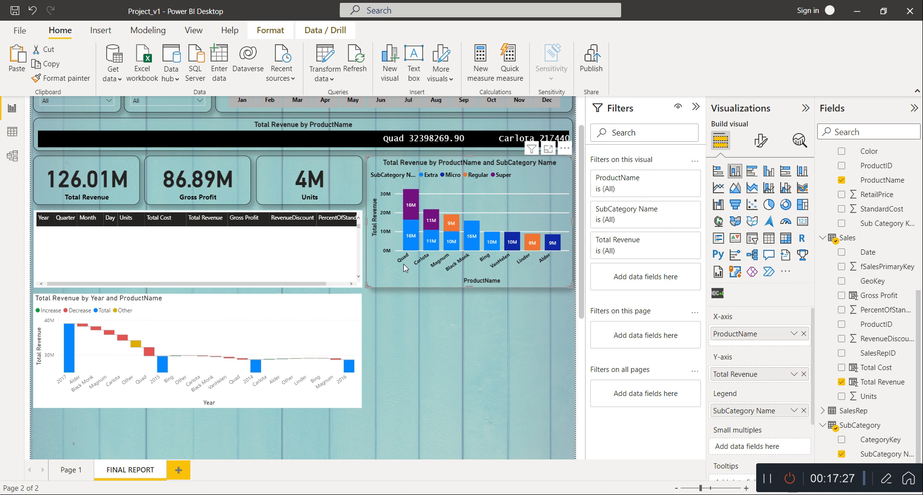
{"action": "left_click", "coordinate": [51, 79]}
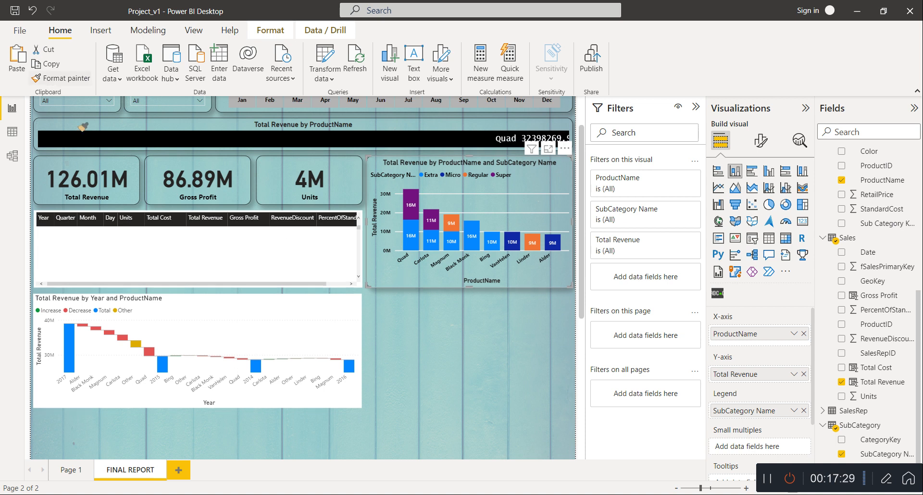
{"action": "left_click", "coordinate": [164, 311]}
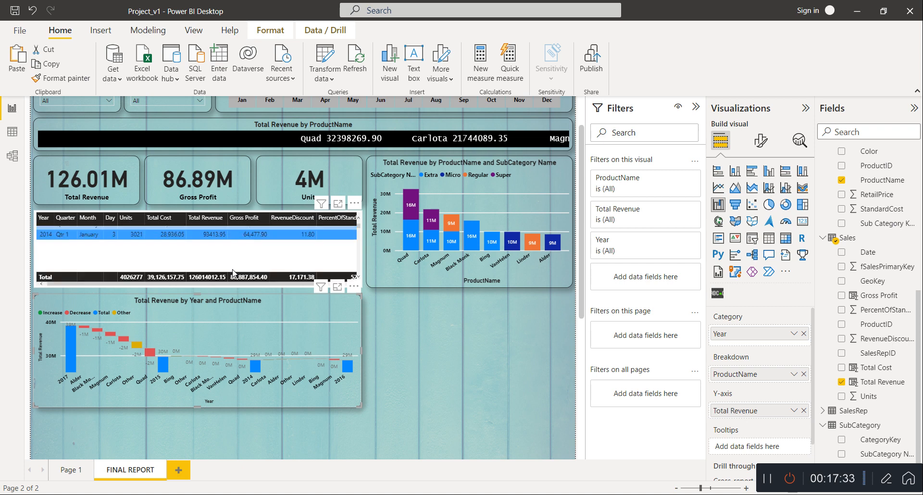
{"action": "scroll", "coordinate": [233, 273], "scroll_direction": "up", "scroll_amount": 2}
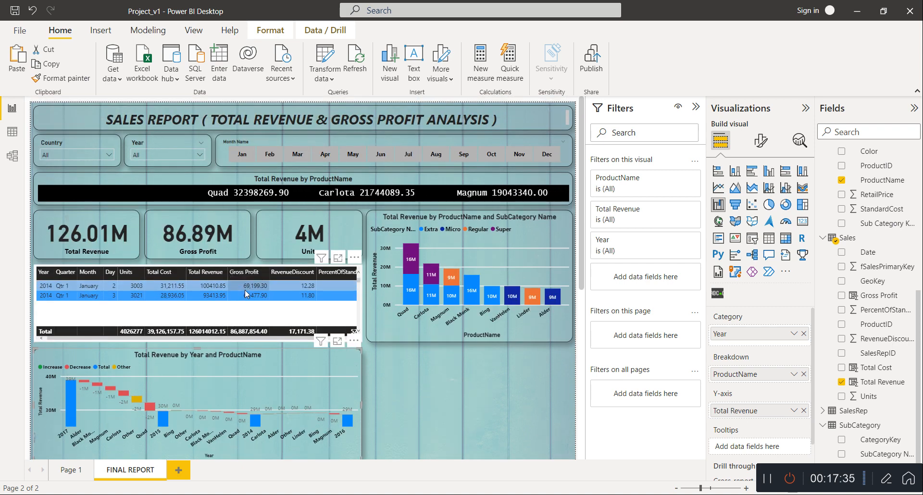
{"action": "scroll", "coordinate": [251, 299], "scroll_direction": "down", "scroll_amount": 2}
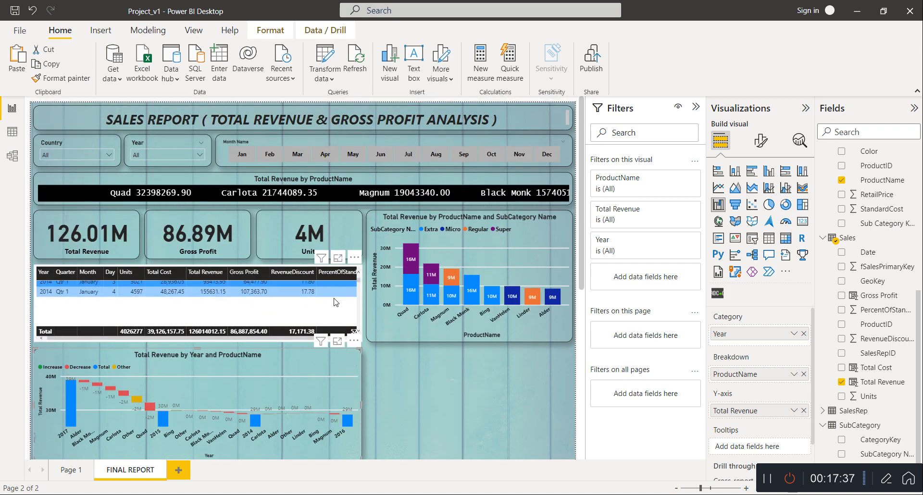
{"action": "scroll", "coordinate": [336, 298], "scroll_direction": "down", "scroll_amount": 2}
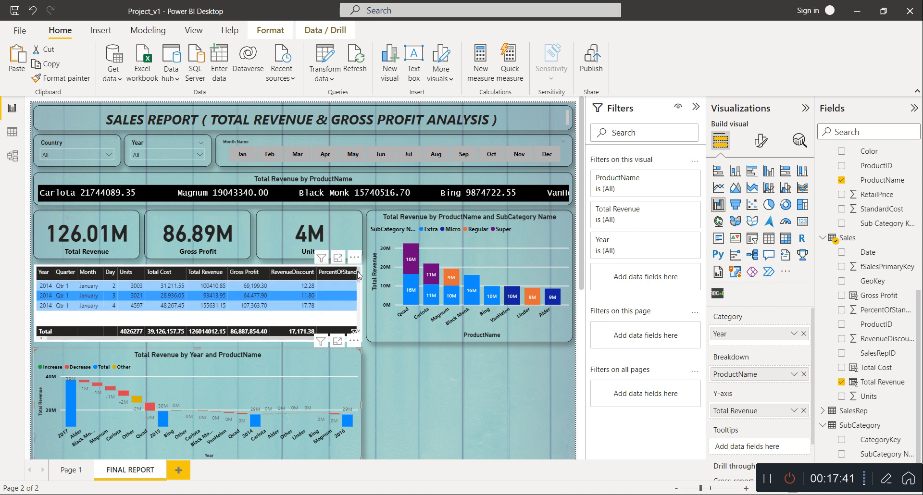
{"action": "left_click", "coordinate": [358, 274]}
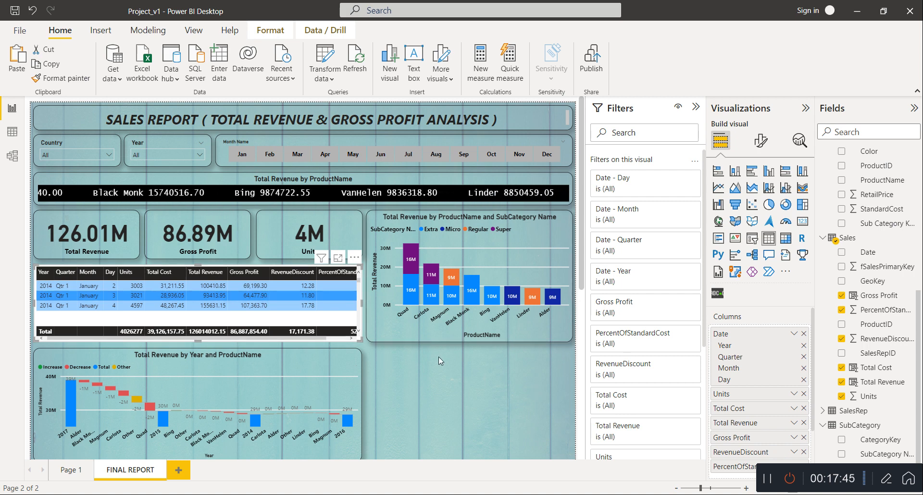
{"action": "scroll", "coordinate": [457, 411], "scroll_direction": "down", "scroll_amount": 3}
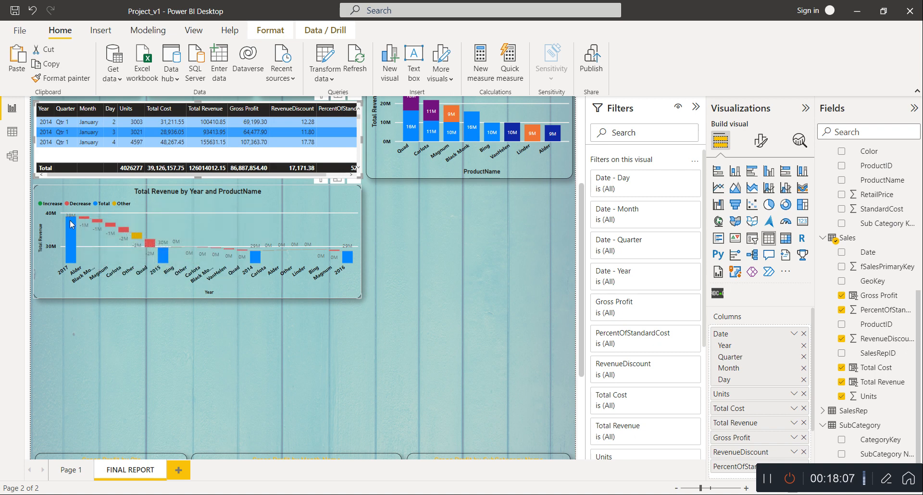
{"action": "mouse_move", "coordinate": [84, 222]}
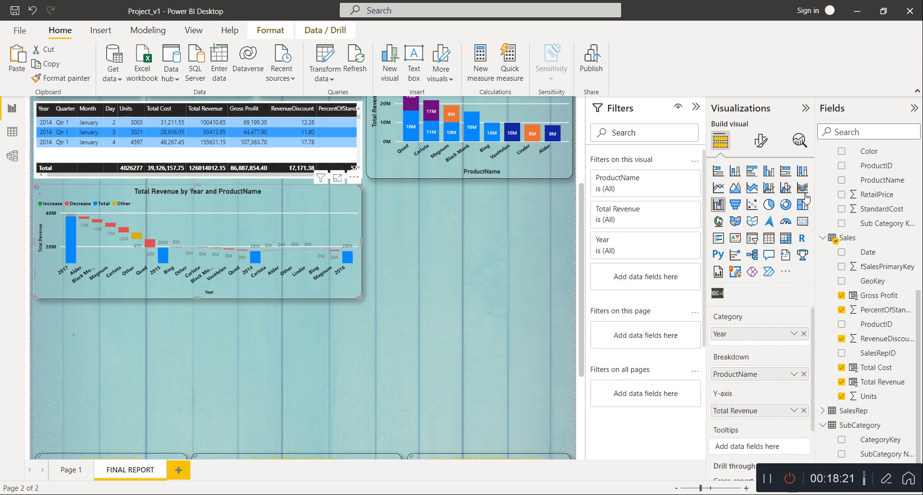
{"action": "left_click", "coordinate": [786, 204]}
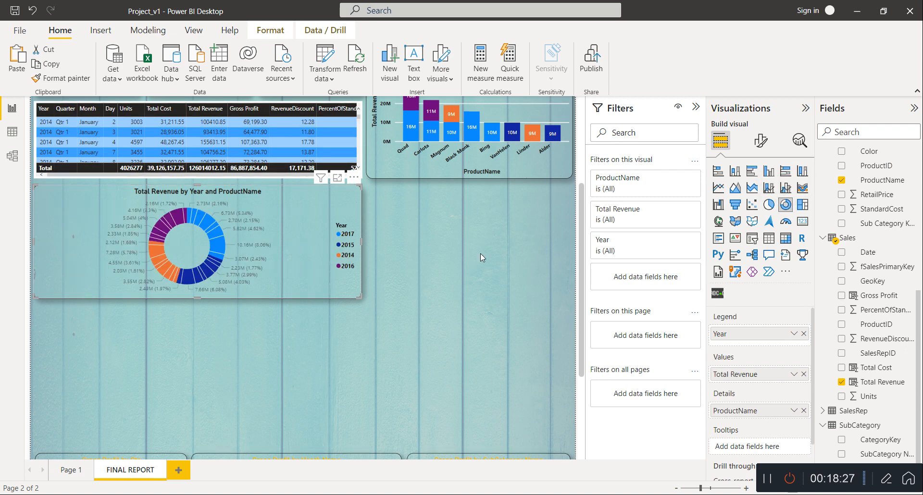
{"action": "key", "text": "Delete"}
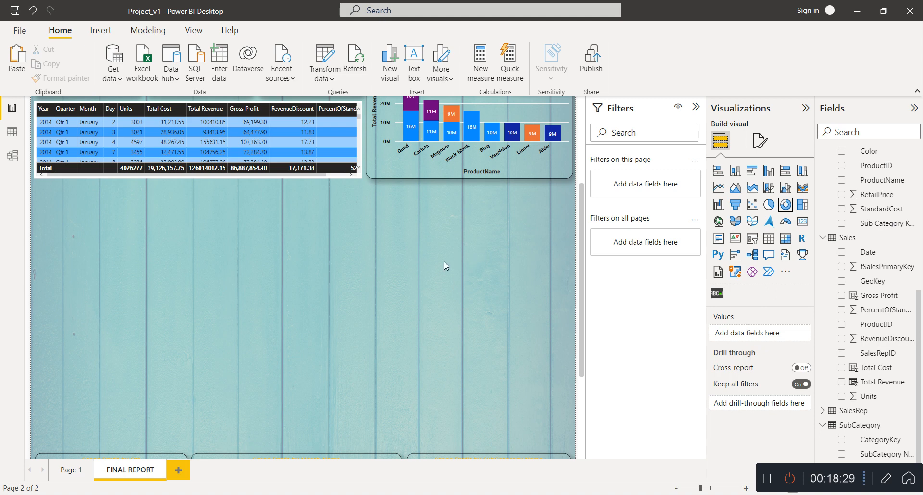
{"action": "key", "text": "ctrl+z"}
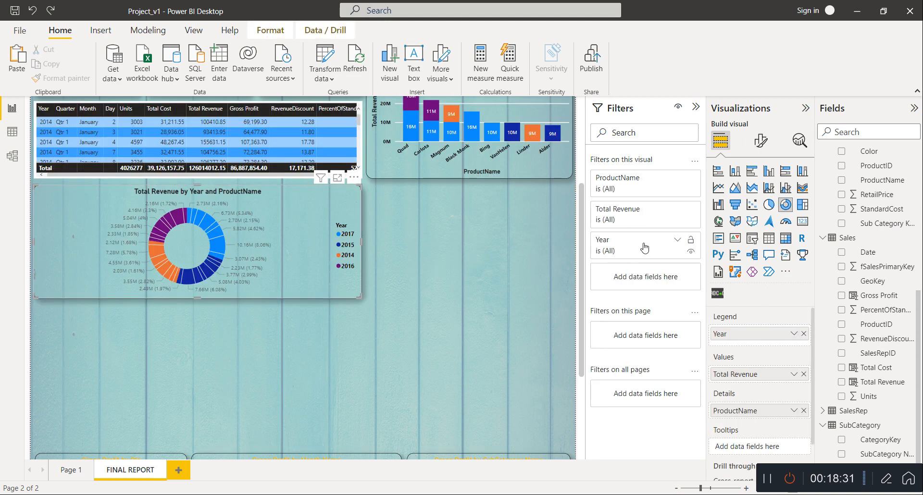
{"action": "left_click", "coordinate": [717, 207]}
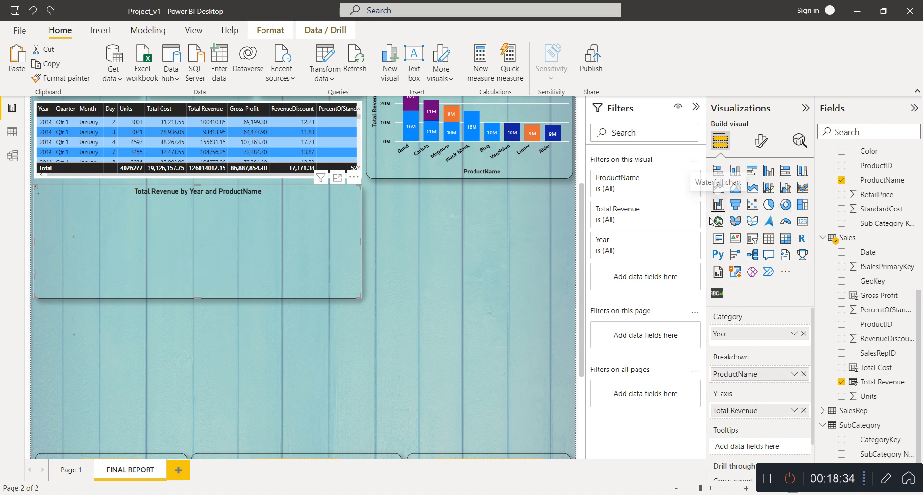
Step: Insert a donut chart beside the waterfall chart and narrow it to fit beneath the stacked column chart
{"action": "left_click", "coordinate": [508, 257]}
{"action": "left_click", "coordinate": [785, 204]}
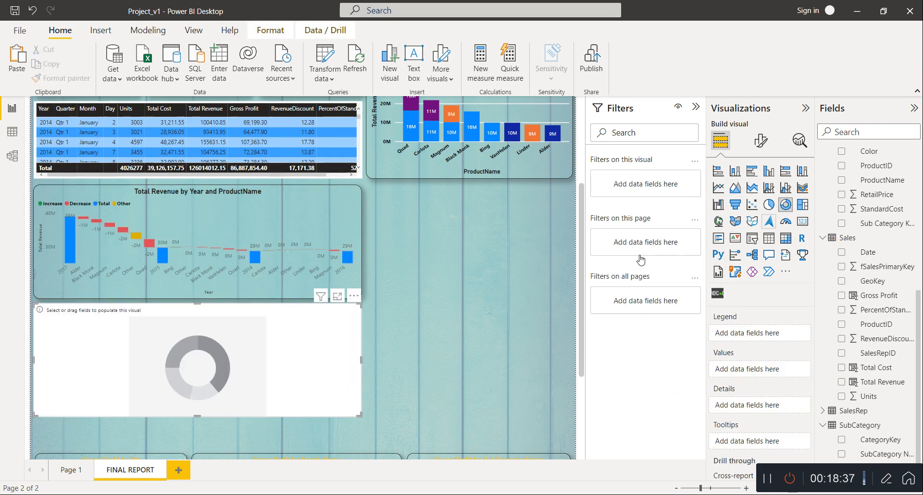
{"action": "left_click_drag", "start_coordinate": [341, 322], "coordinate": [532, 219]}
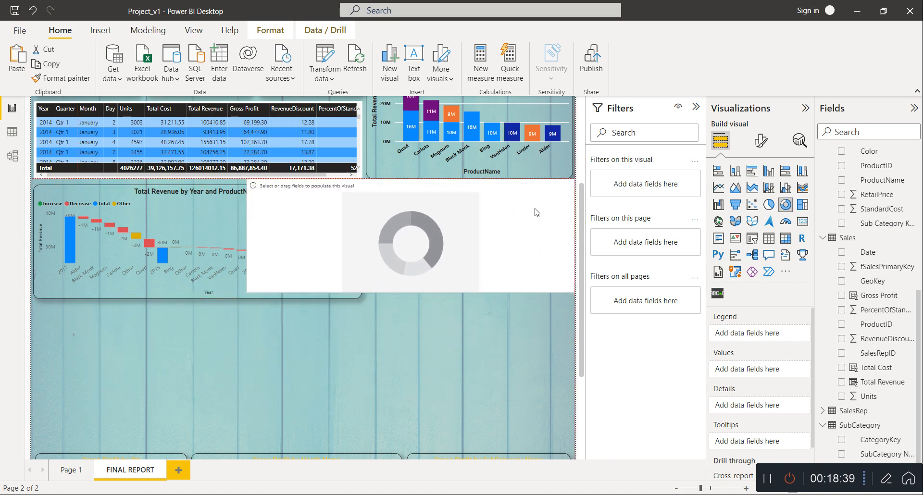
{"action": "left_click_drag", "start_coordinate": [246, 239], "coordinate": [368, 244]}
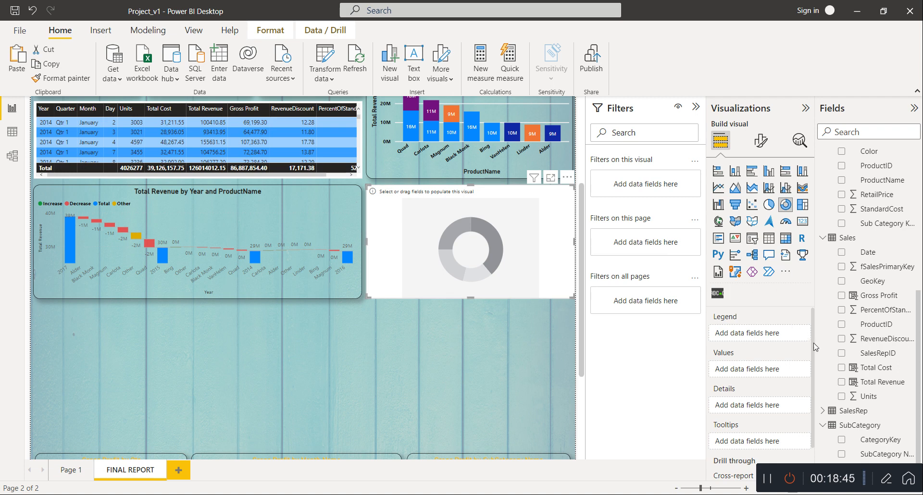
Step: Set the donut chart's values to Total Revenue and its legend to ProductName
{"action": "scroll", "coordinate": [913, 441], "scroll_direction": "up", "scroll_amount": 1}
{"action": "scroll", "coordinate": [909, 440], "scroll_direction": "down", "scroll_amount": 1}
{"action": "left_click_drag", "start_coordinate": [892, 386], "coordinate": [749, 370]}
{"action": "left_click_drag", "start_coordinate": [881, 181], "coordinate": [775, 331]}
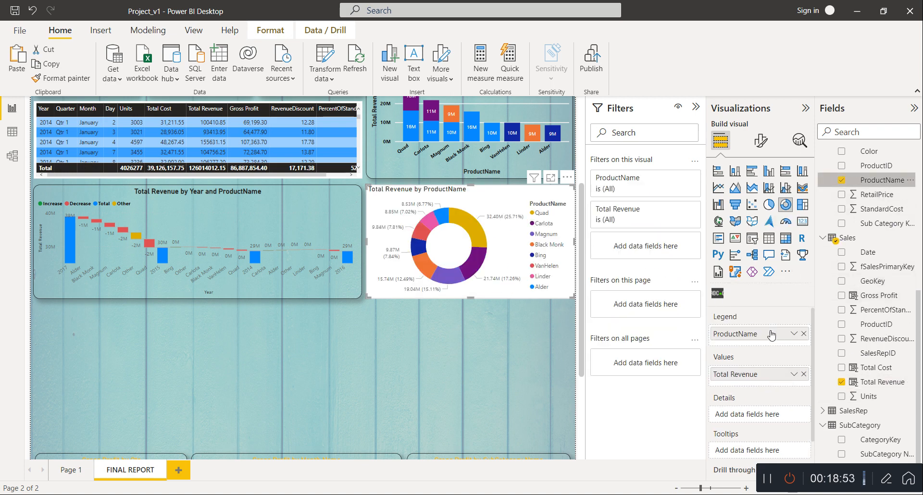
Step: Copy the stacked column chart's formatting onto the donut chart with Format painter
{"action": "left_click", "coordinate": [392, 163]}
{"action": "left_click", "coordinate": [75, 81]}
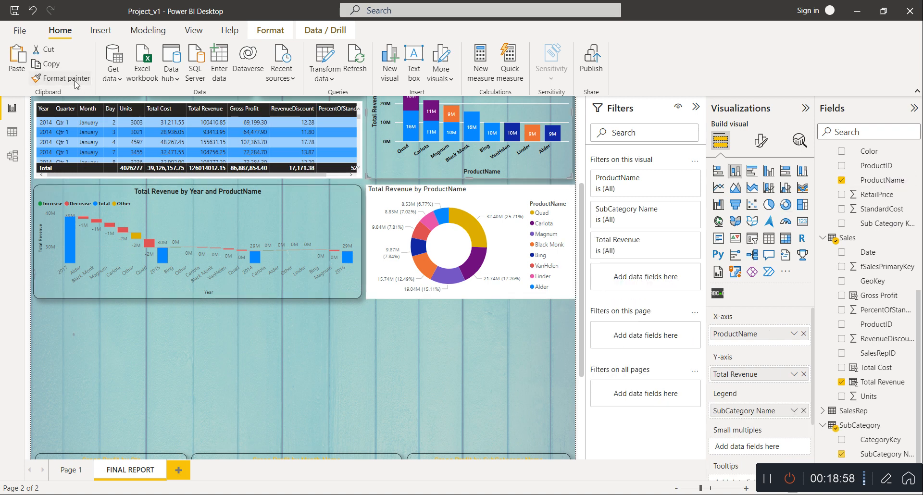
{"action": "left_click", "coordinate": [377, 211]}
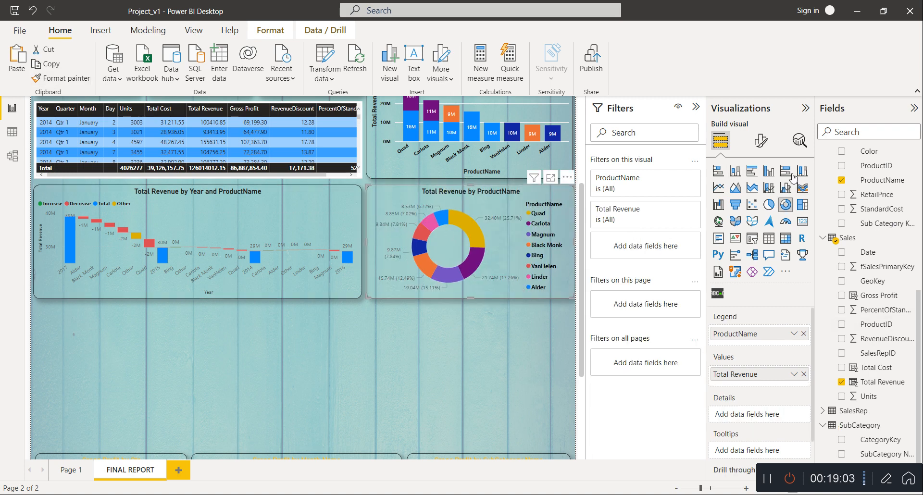
Step: Make the donut chart's detail label values bold and black
{"action": "left_click", "coordinate": [759, 144]}
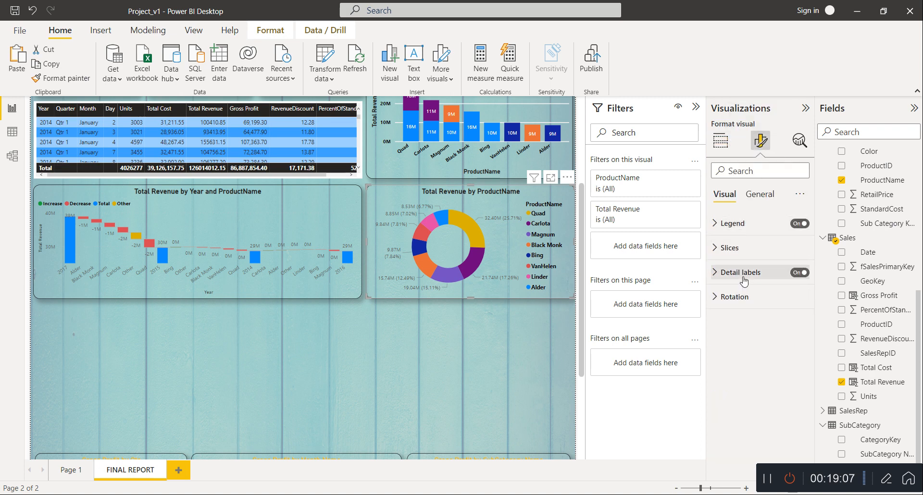
{"action": "left_click", "coordinate": [735, 223]}
{"action": "left_click", "coordinate": [739, 313]}
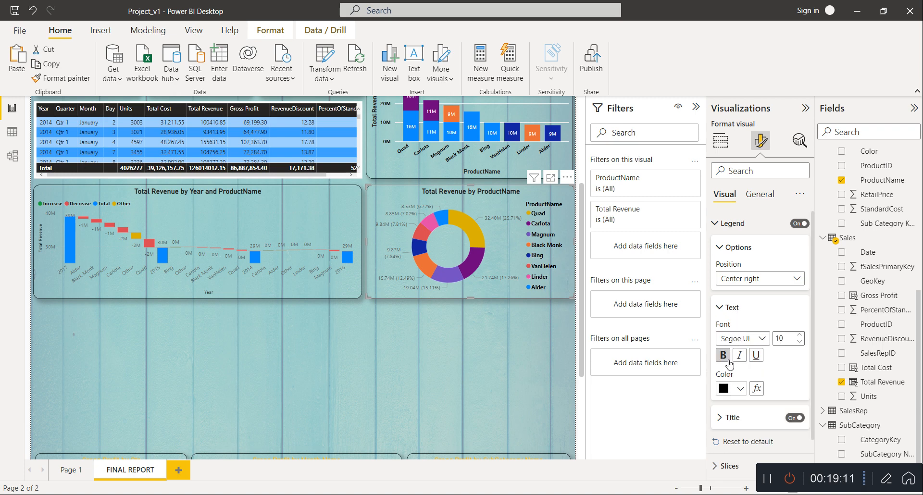
{"action": "left_click", "coordinate": [732, 223]}
{"action": "left_click", "coordinate": [743, 271]}
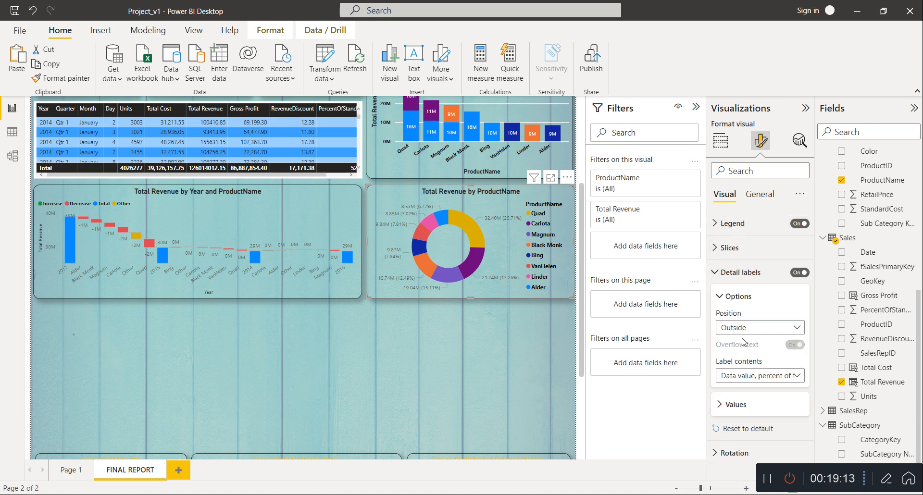
{"action": "left_click", "coordinate": [733, 404]}
{"action": "scroll", "coordinate": [730, 394], "scroll_direction": "down", "scroll_amount": 2}
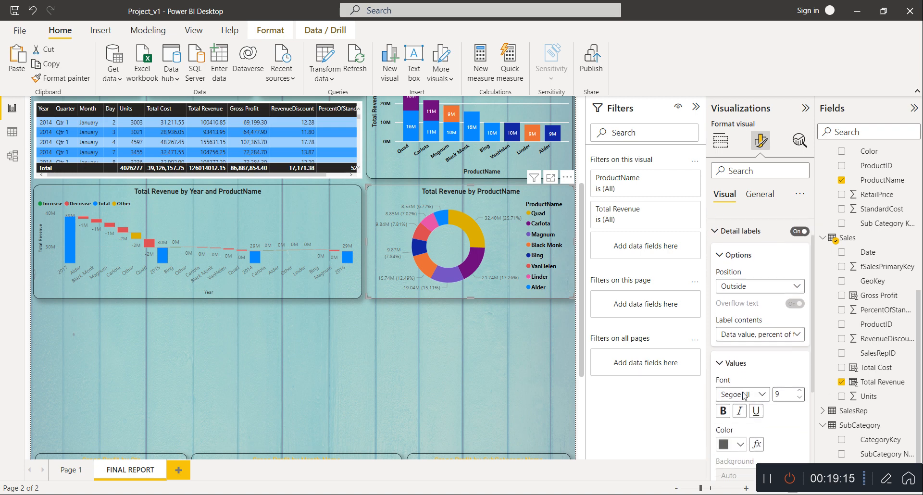
{"action": "left_click", "coordinate": [732, 404]}
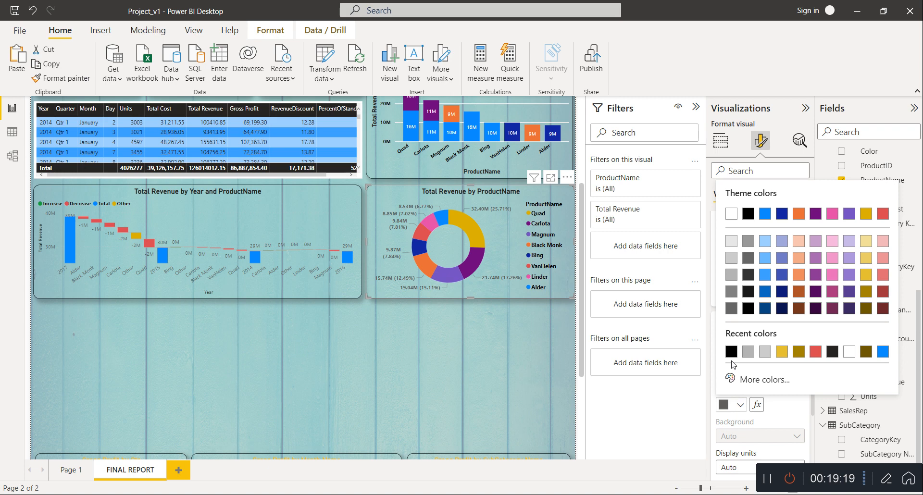
{"action": "left_click", "coordinate": [731, 355]}
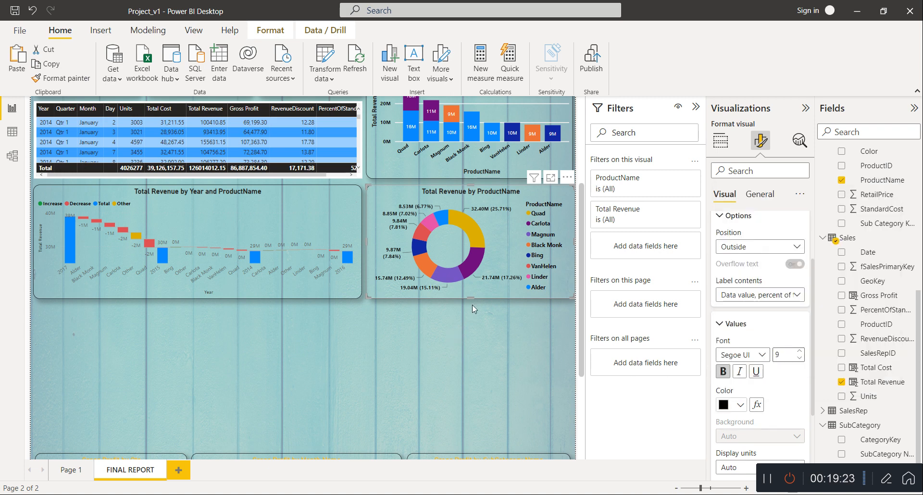
Step: Duplicate the Total Revenue by ProductName donut chart and place the copy directly beneath the original
{"action": "left_click", "coordinate": [509, 290]}
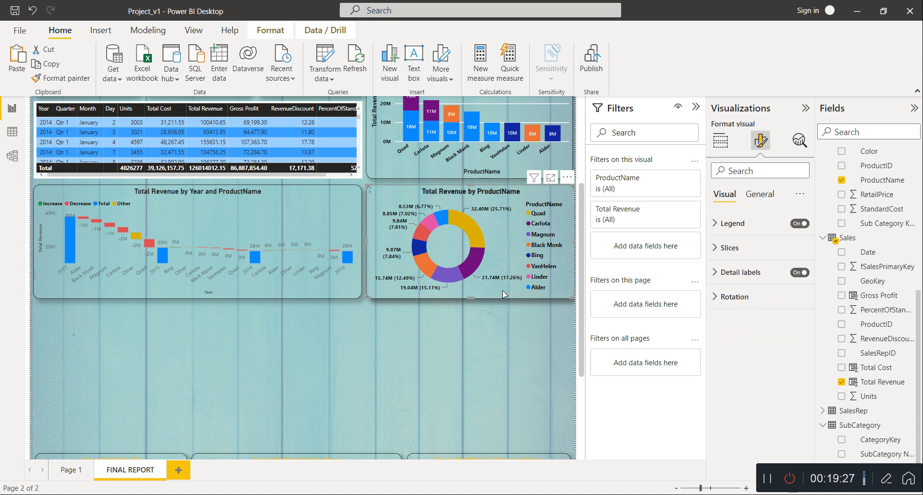
{"action": "left_click_drag", "start_coordinate": [503, 291], "coordinate": [508, 408]}
{"action": "scroll", "coordinate": [506, 392], "scroll_direction": "down", "scroll_amount": 3}
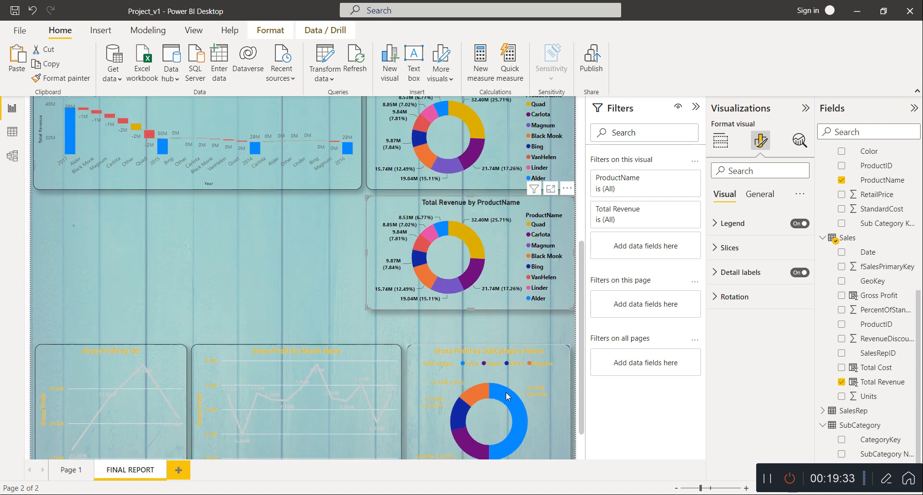
{"action": "scroll", "coordinate": [490, 292], "scroll_direction": "up", "scroll_amount": 3}
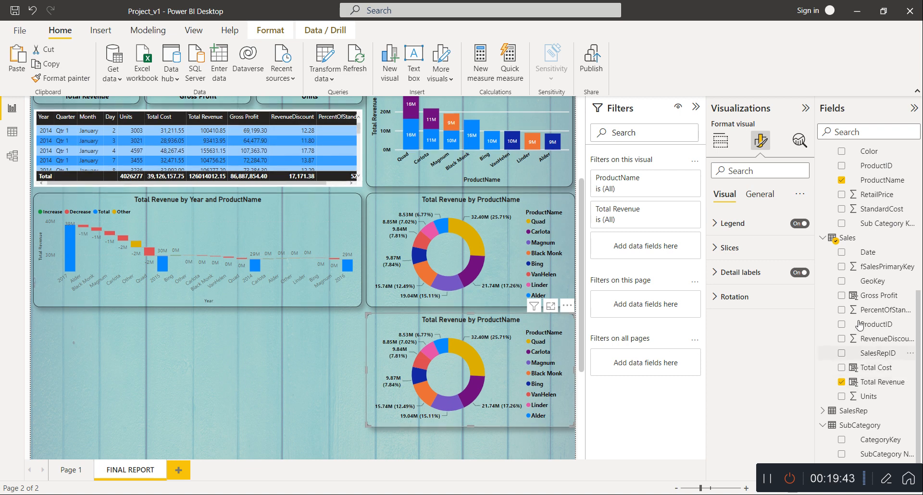
Step: Replace ProductName with SubCategory Name as the legend of the copied donut chart
{"action": "left_click", "coordinate": [720, 141]}
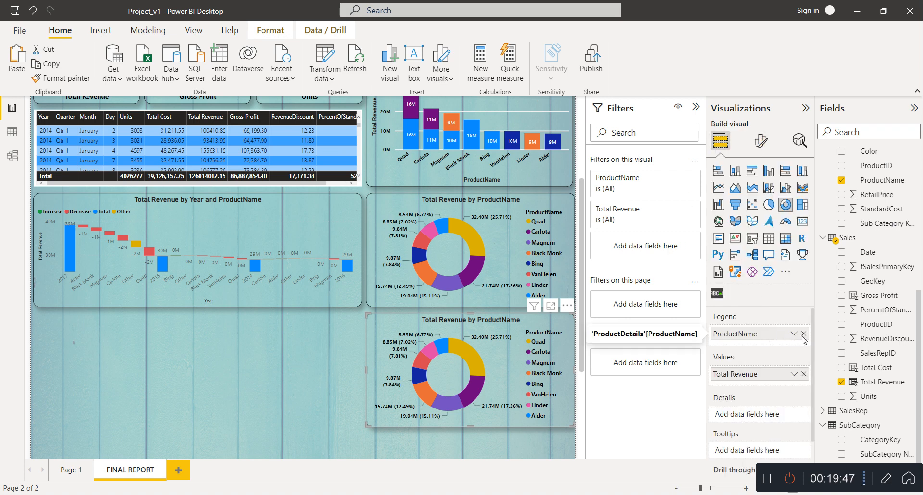
{"action": "left_click", "coordinate": [803, 335]}
{"action": "left_click_drag", "start_coordinate": [881, 454], "coordinate": [773, 337]}
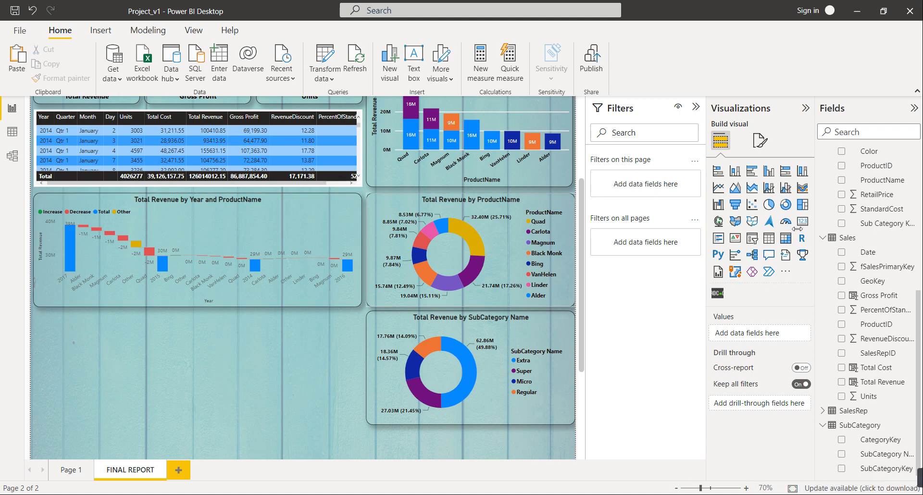
Step: Insert a line chart beneath the waterfall chart and fit its width to the space beside the SubCategory donut
{"action": "left_click", "coordinate": [718, 188]}
{"action": "left_click_drag", "start_coordinate": [268, 376], "coordinate": [258, 262]}
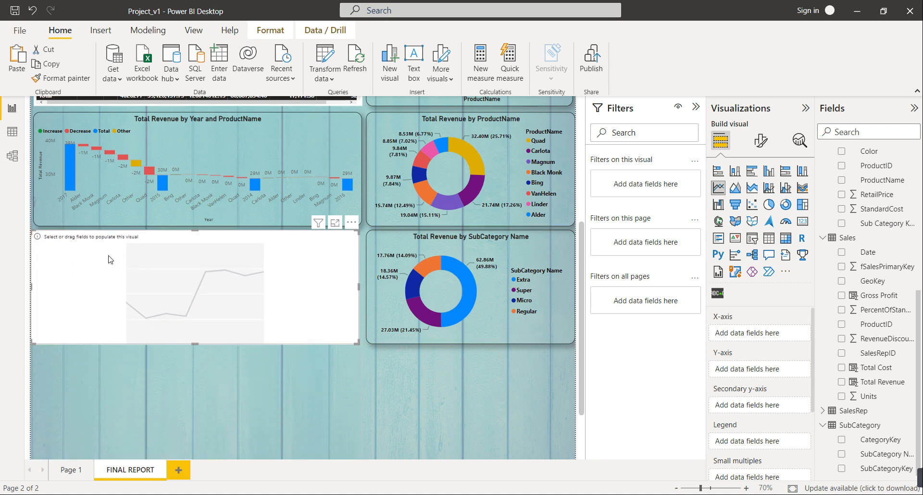
{"action": "left_click_drag", "start_coordinate": [32, 286], "coordinate": [36, 287]}
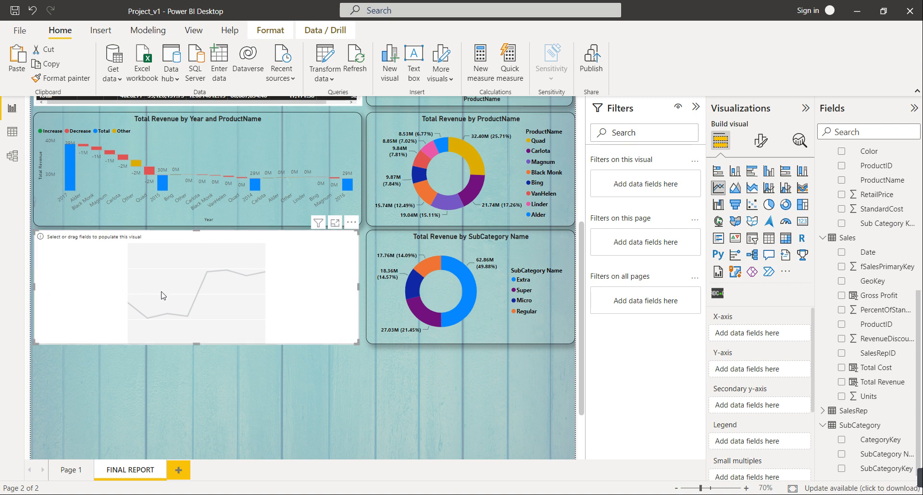
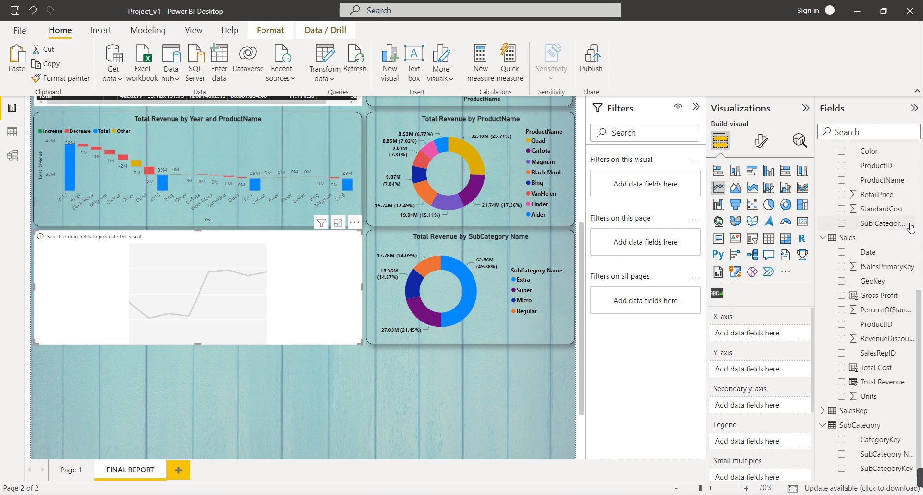
Step: Put the DateMaster Date hierarchy on the line chart's X-axis
{"action": "scroll", "coordinate": [897, 226], "scroll_direction": "up", "scroll_amount": 4}
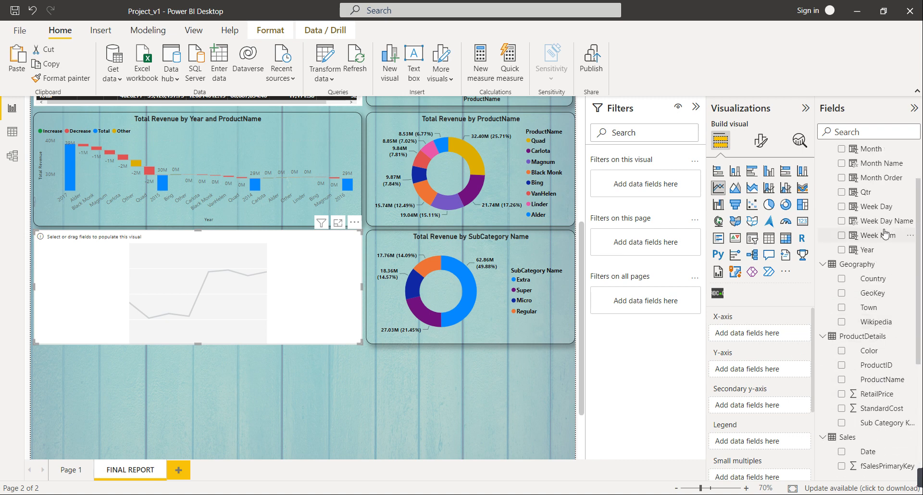
{"action": "scroll", "coordinate": [889, 227], "scroll_direction": "up", "scroll_amount": 1}
{"action": "mouse_move", "coordinate": [866, 245]}
{"action": "left_mouse_down"}
{"action": "mouse_move", "coordinate": [849, 290]}
{"action": "mouse_move", "coordinate": [801, 359]}
{"action": "mouse_move", "coordinate": [873, 242]}
{"action": "left_mouse_up"}
{"action": "left_click_drag", "start_coordinate": [866, 184], "coordinate": [763, 334]}
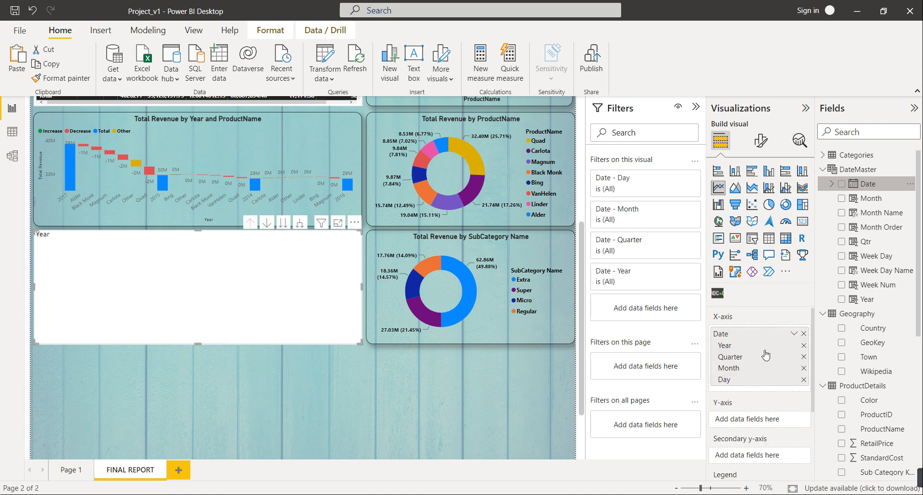
{"action": "left_click", "coordinate": [804, 346]}
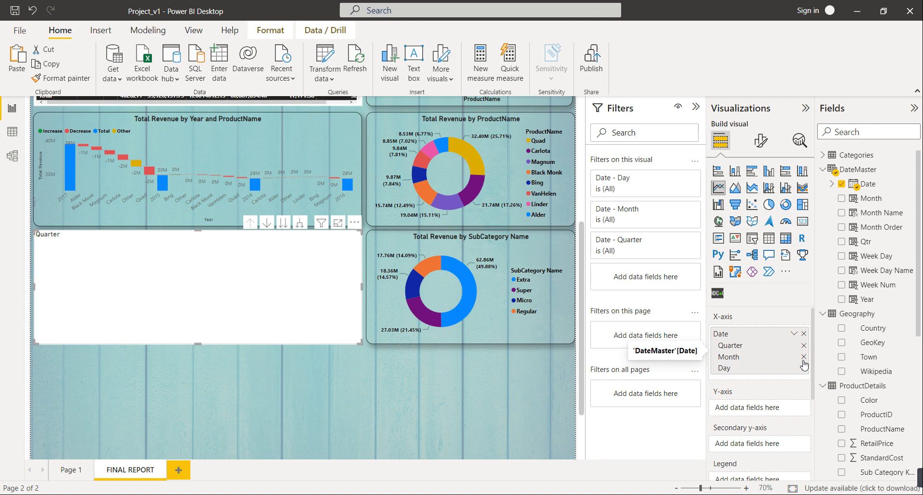
{"action": "left_click", "coordinate": [804, 333]}
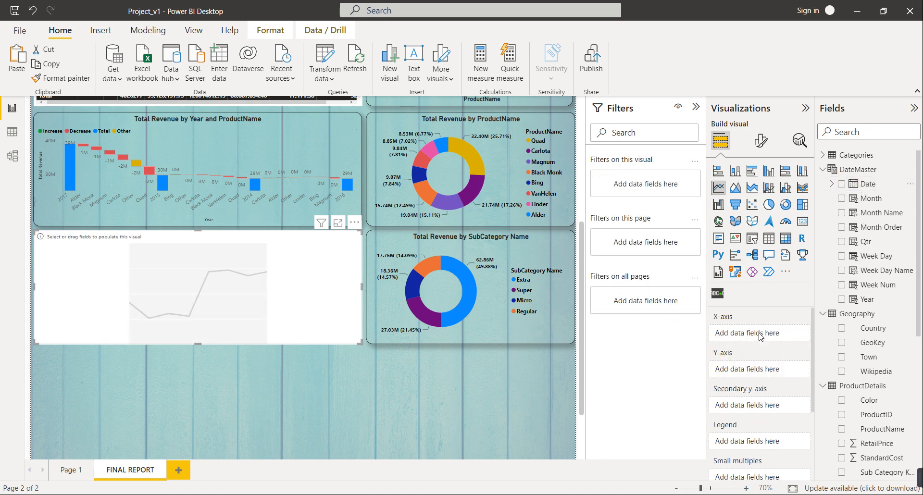
{"action": "key", "text": "ctrl+z"}
Step: Reduce the line chart's X-axis date hierarchy to Quarter and plot Total Revenue on the Y-axis
{"action": "left_click", "coordinate": [804, 369]}
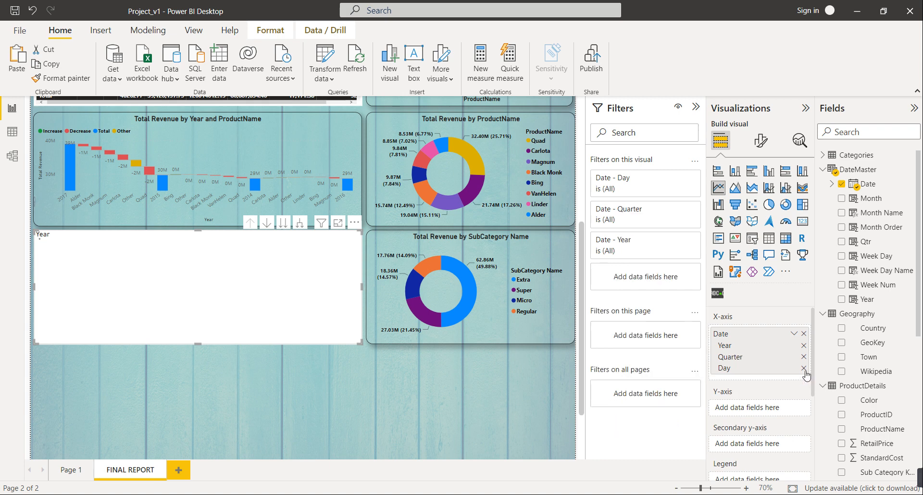
{"action": "left_click", "coordinate": [804, 369]}
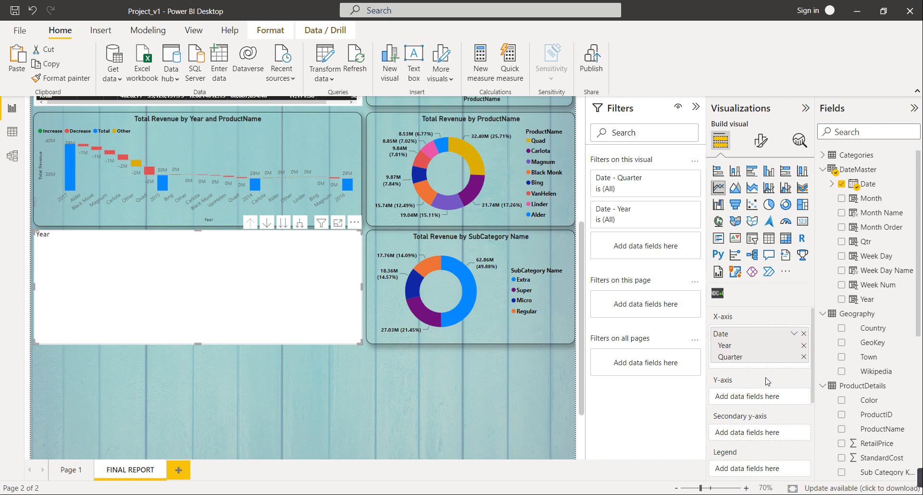
{"action": "scroll", "coordinate": [885, 430], "scroll_direction": "down", "scroll_amount": 3}
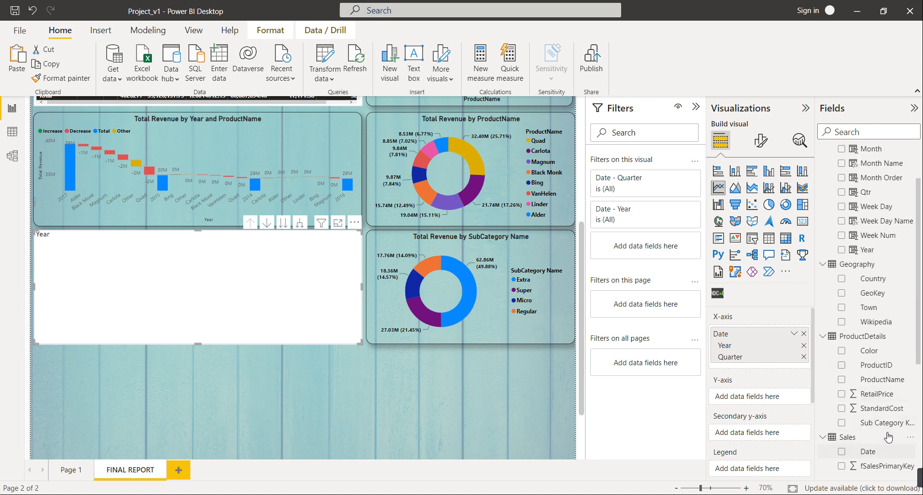
{"action": "scroll", "coordinate": [887, 431], "scroll_direction": "down", "scroll_amount": 5}
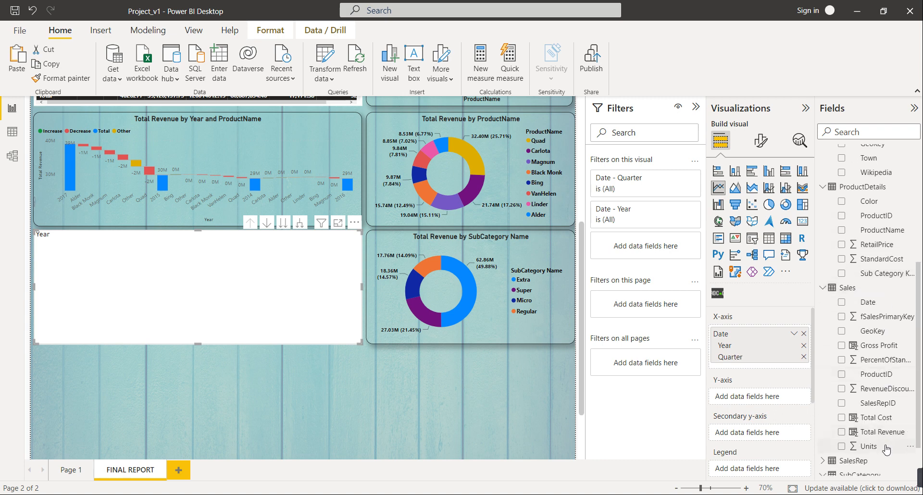
{"action": "left_click_drag", "start_coordinate": [882, 435], "coordinate": [774, 394]}
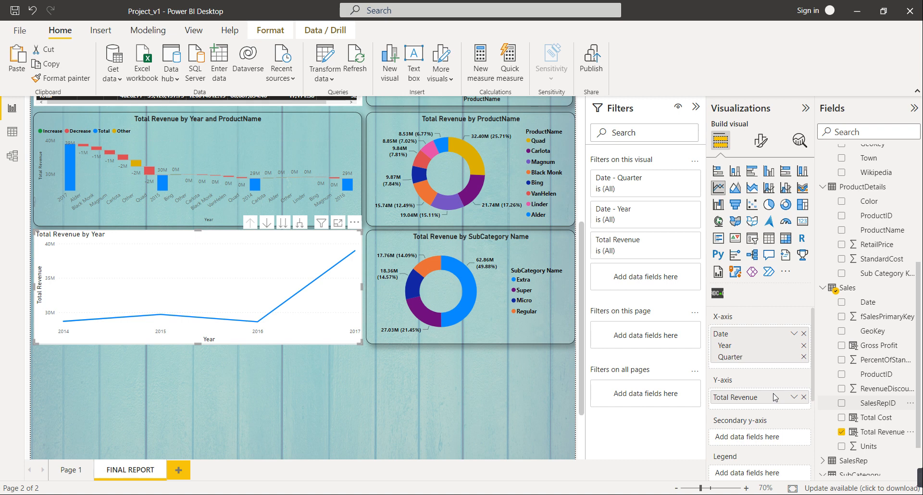
{"action": "left_click", "coordinate": [804, 347]}
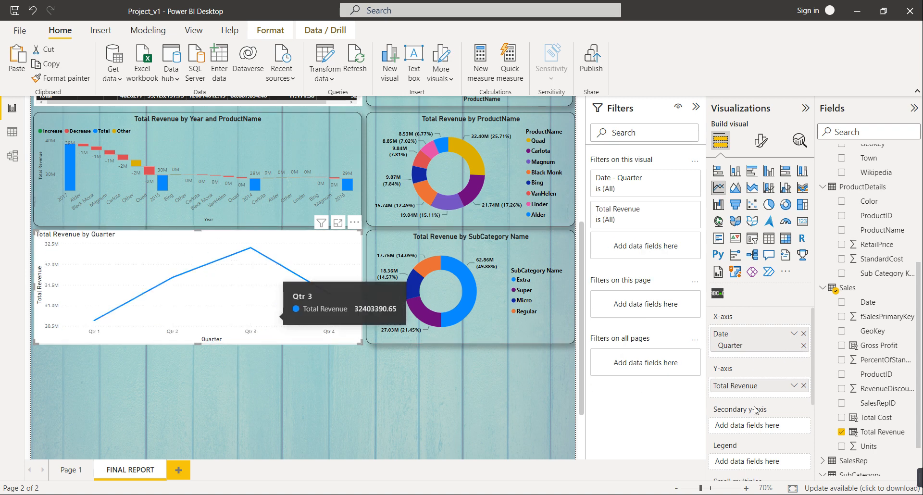
Step: Add Gross Profit to the Y-axis beside Total Revenue and change the line chart into a clustered column chart
{"action": "left_click_drag", "start_coordinate": [883, 425], "coordinate": [777, 401]}
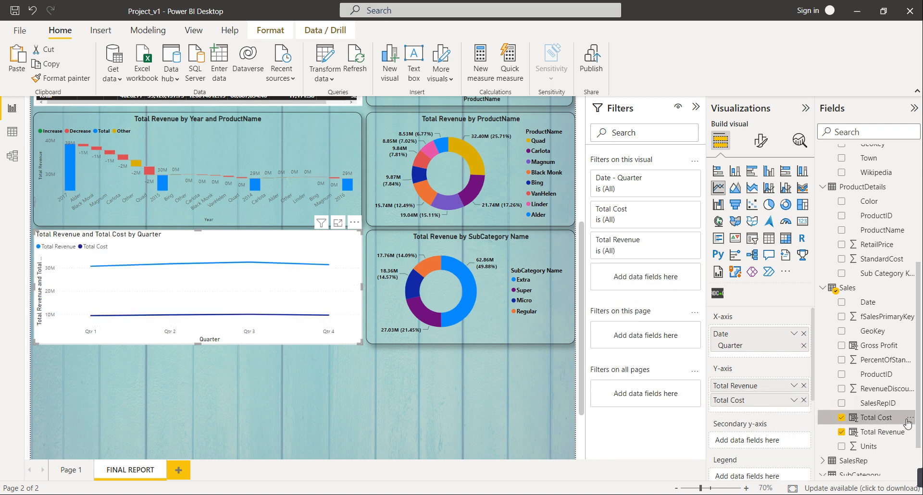
{"action": "left_click", "coordinate": [842, 417]}
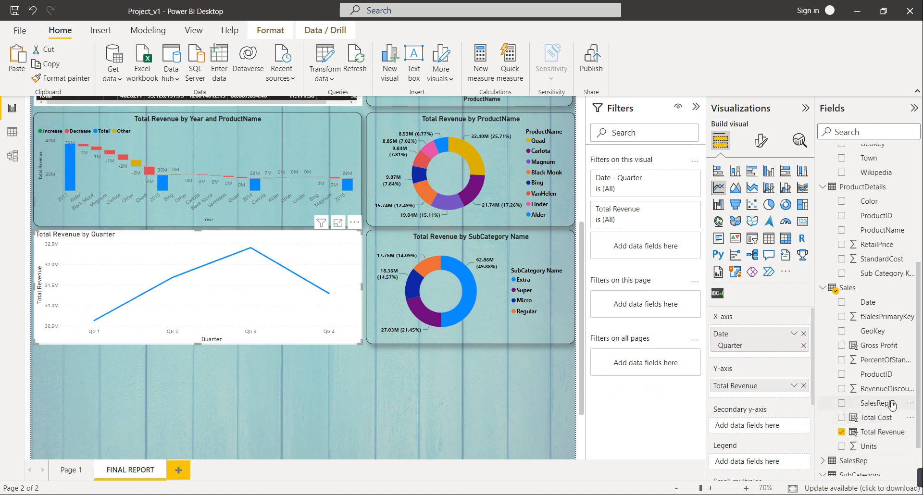
{"action": "left_click_drag", "start_coordinate": [879, 345], "coordinate": [784, 397]}
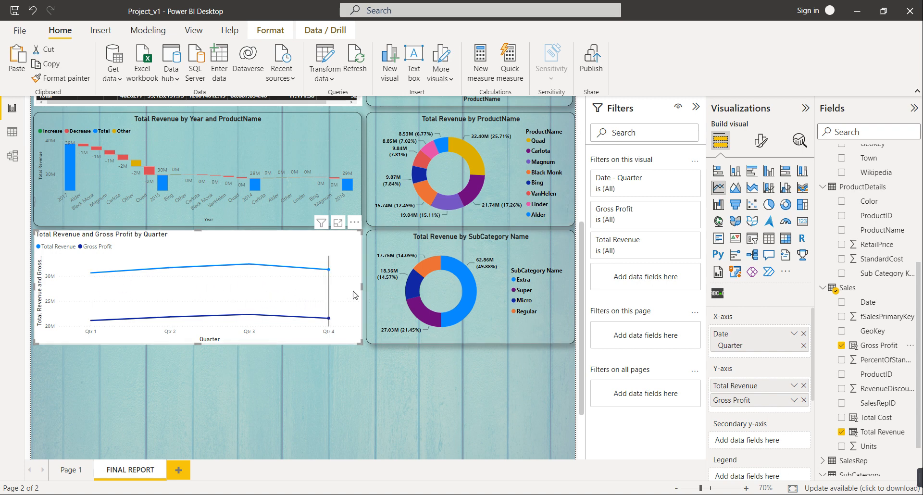
{"action": "left_click", "coordinate": [768, 173]}
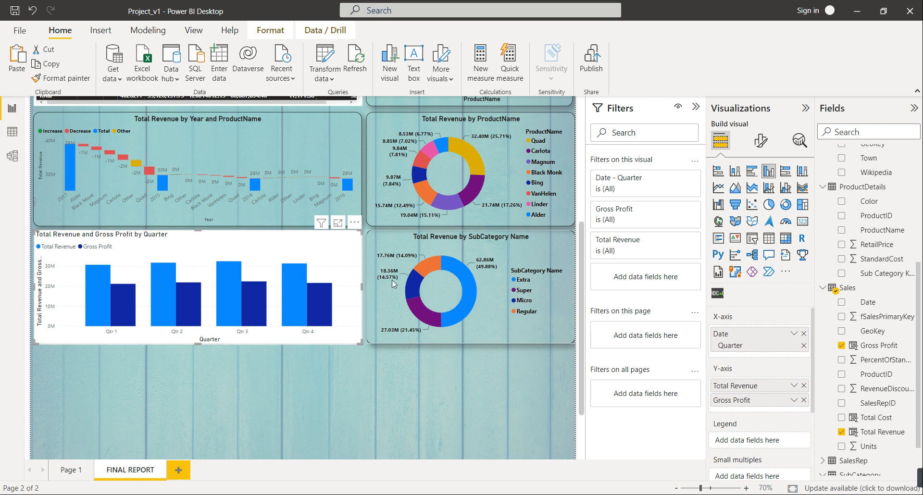
Step: Copy the ProductName donut chart's formatting onto the quarterly clustered column chart with Format painter
{"action": "left_click", "coordinate": [383, 218]}
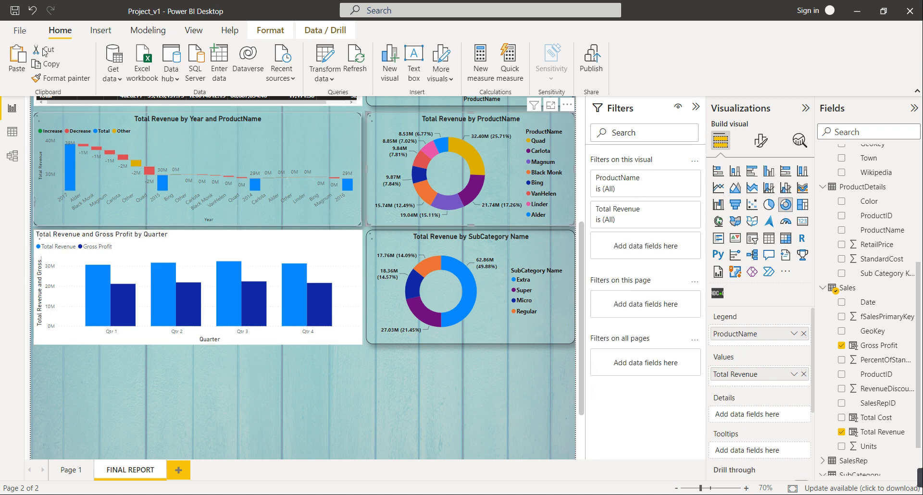
{"action": "left_click", "coordinate": [60, 78]}
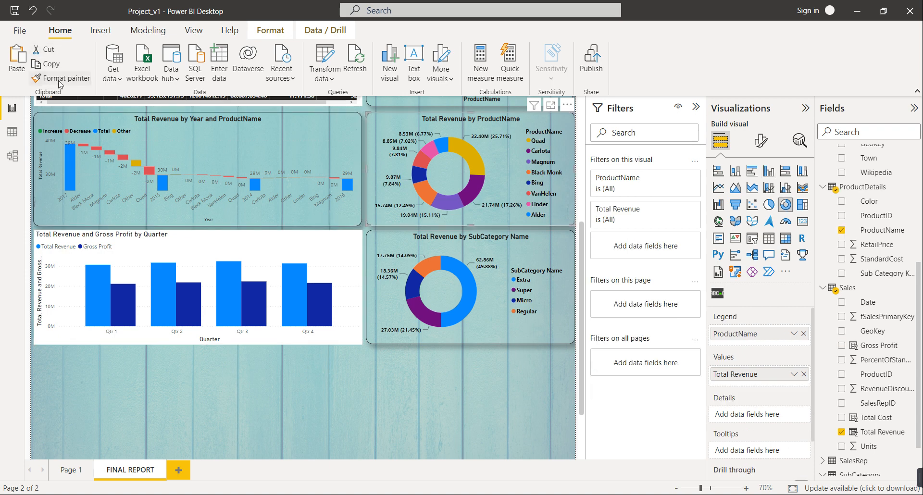
{"action": "left_click", "coordinate": [205, 250]}
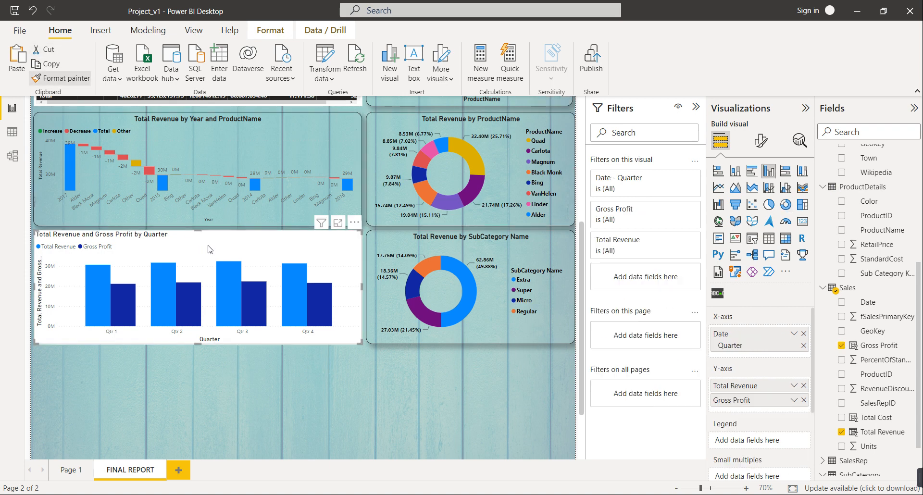
{"action": "left_click", "coordinate": [205, 250]}
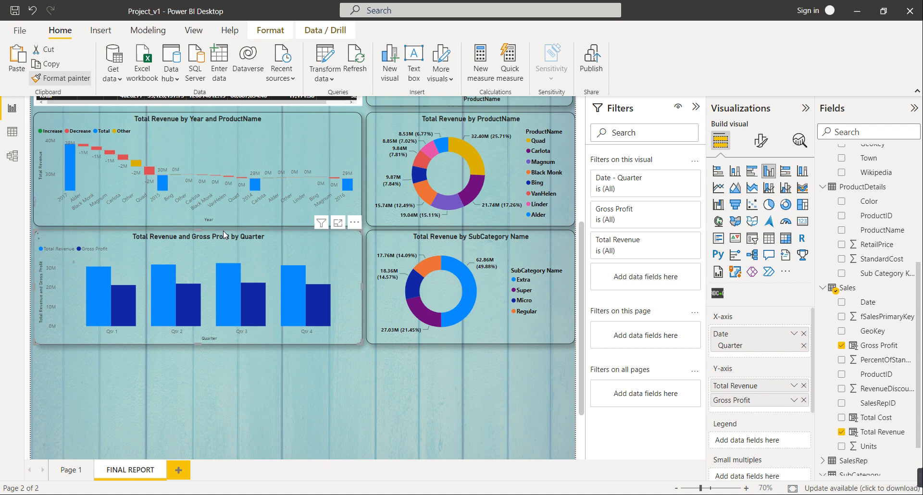
Step: Copy the ProductName and SubCategory Name stacked column chart's formatting onto the quarterly clustered column chart with Format painter
{"action": "left_click", "coordinate": [111, 215]}
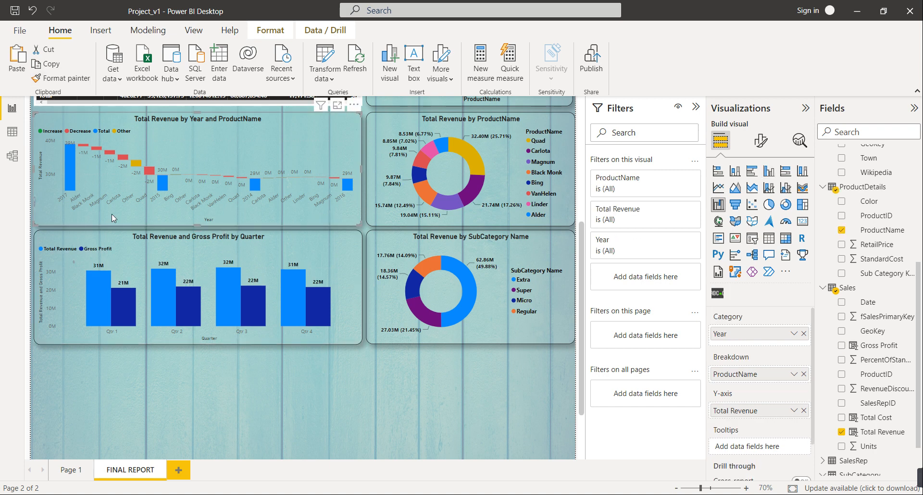
{"action": "scroll", "coordinate": [111, 214], "scroll_direction": "up", "scroll_amount": 3}
{"action": "left_click", "coordinate": [374, 249]}
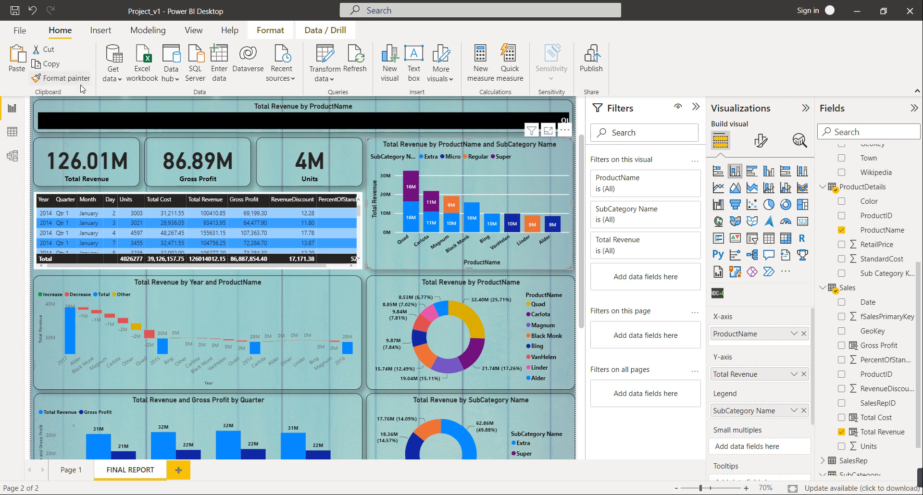
{"action": "left_click", "coordinate": [61, 78]}
{"action": "scroll", "coordinate": [326, 367], "scroll_direction": "down", "scroll_amount": 3}
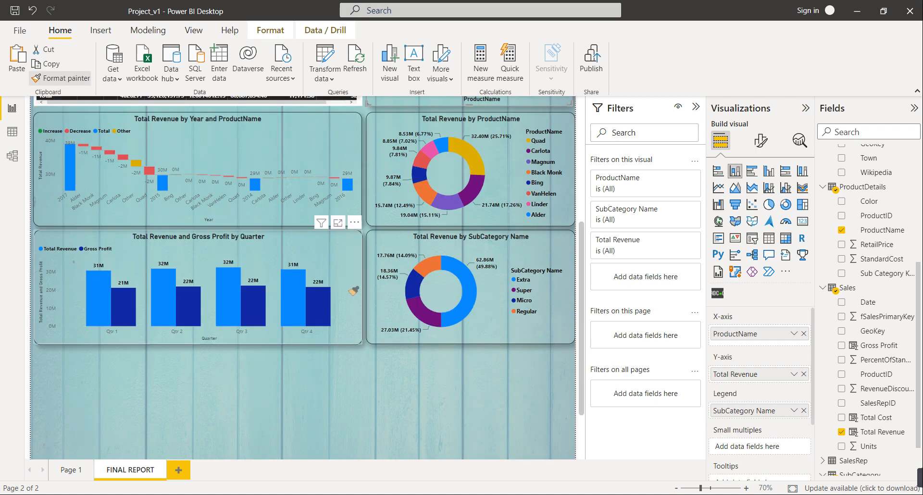
{"action": "left_click", "coordinate": [351, 291]}
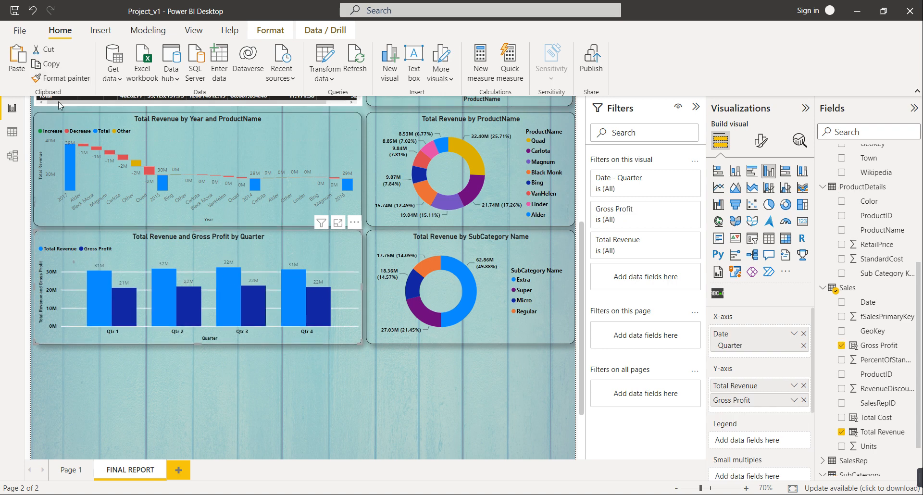
Step: Copy the quarterly clustered column chart's formatting onto the Year and ProductName waterfall chart with Format painter
{"action": "left_click", "coordinate": [62, 79]}
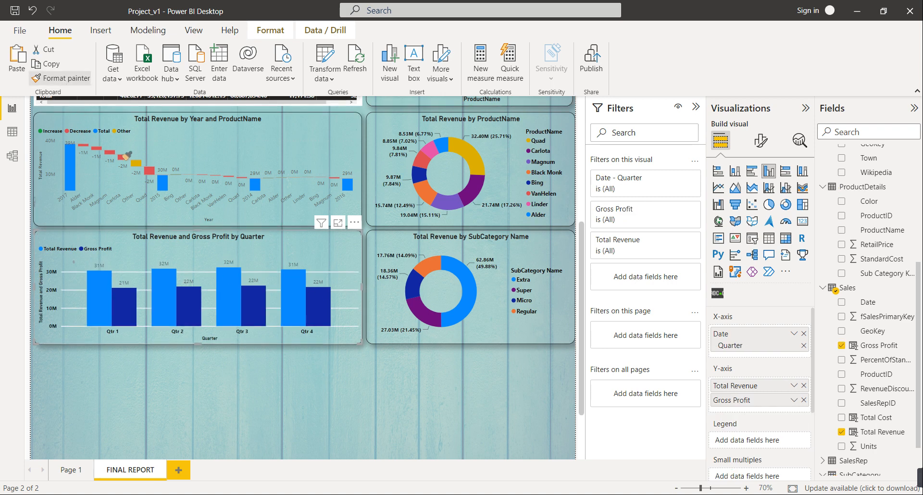
{"action": "left_click", "coordinate": [226, 152]}
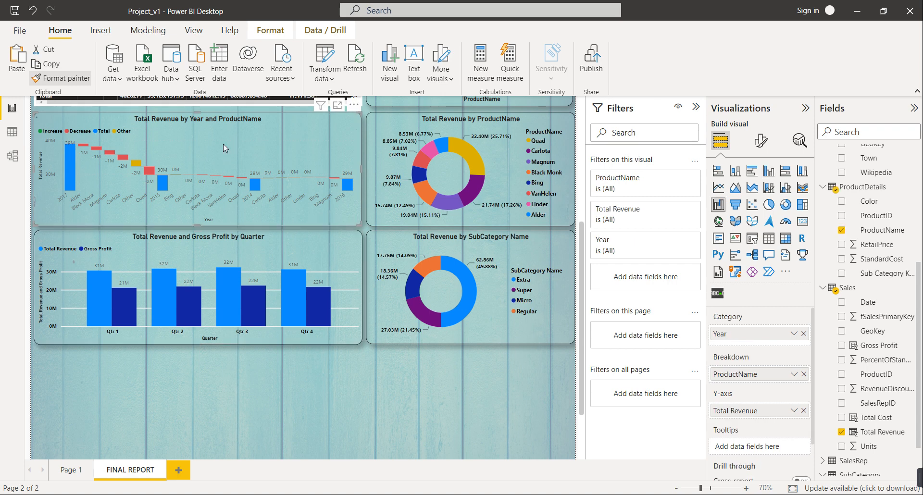
{"action": "scroll", "coordinate": [287, 395], "scroll_direction": "down", "scroll_amount": 2}
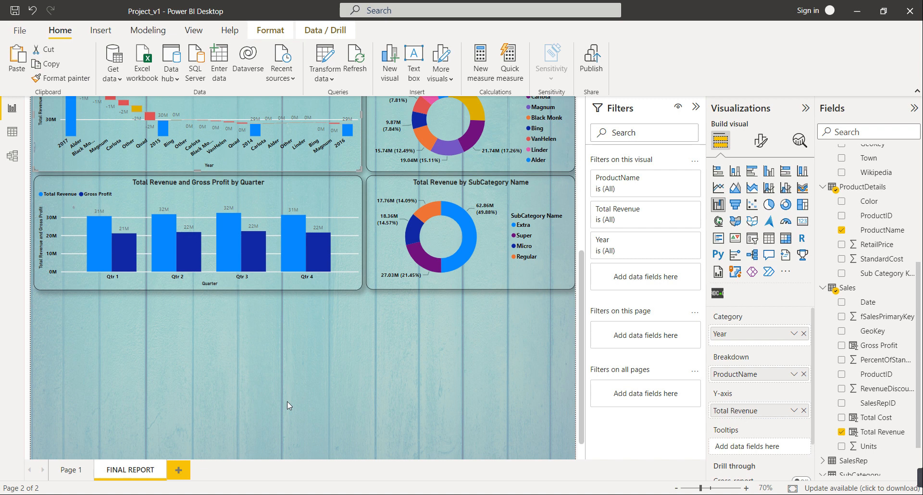
{"action": "scroll", "coordinate": [288, 402], "scroll_direction": "down", "scroll_amount": 1}
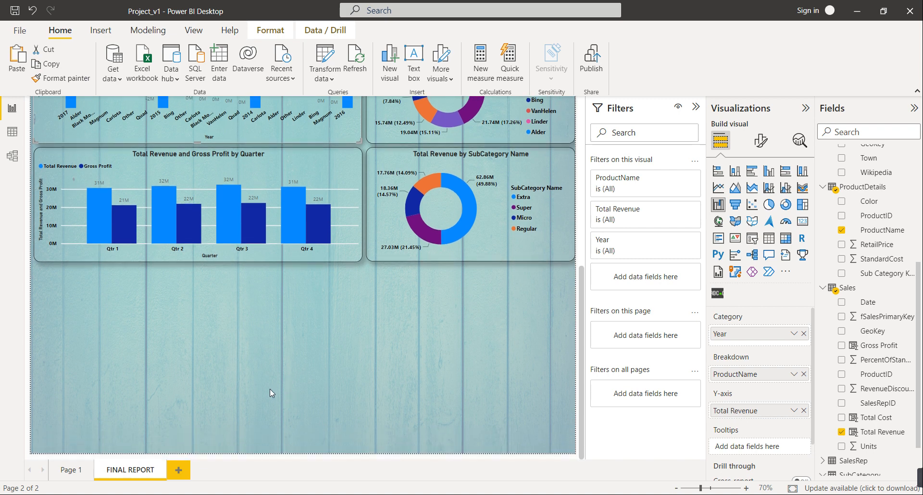
{"action": "scroll", "coordinate": [270, 389], "scroll_direction": "up", "scroll_amount": 2}
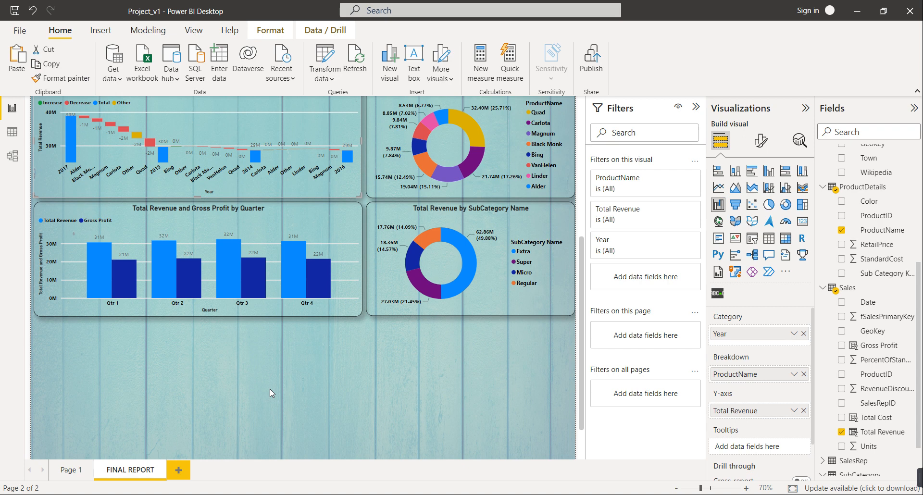
{"action": "scroll", "coordinate": [279, 390], "scroll_direction": "down", "scroll_amount": 1}
{"action": "scroll", "coordinate": [457, 390], "scroll_direction": "up", "scroll_amount": 1}
{"action": "scroll", "coordinate": [517, 391], "scroll_direction": "down", "scroll_amount": 1}
{"action": "left_click", "coordinate": [717, 191]}
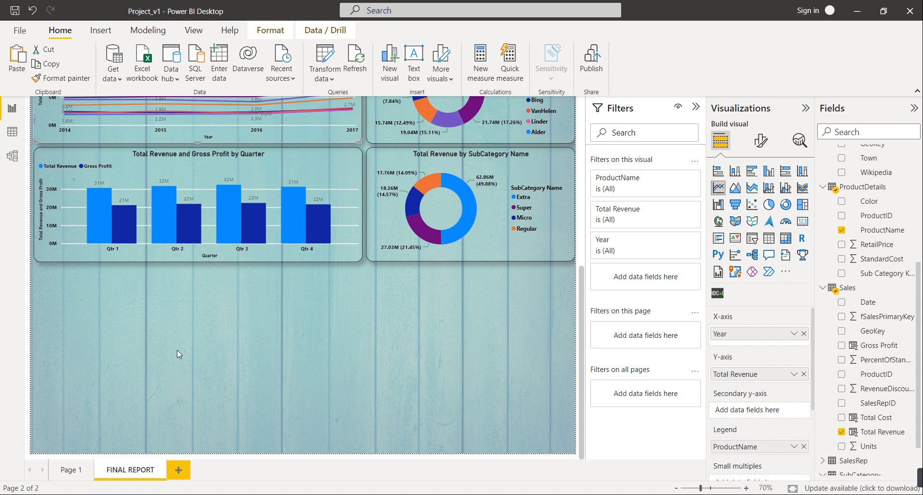
{"action": "key", "text": "ctrl+z"}
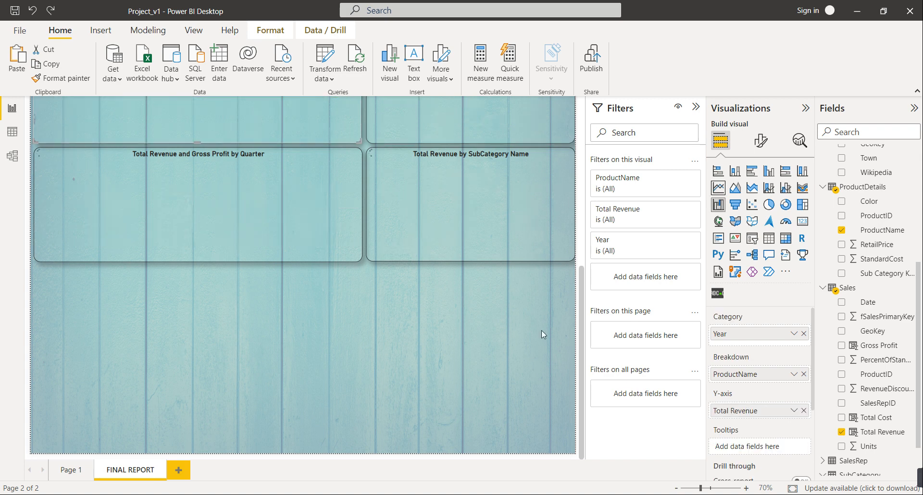
Step: Insert a new line chart in the empty area below the quarterly chart and stretch it across the full page width
{"action": "left_click", "coordinate": [467, 321]}
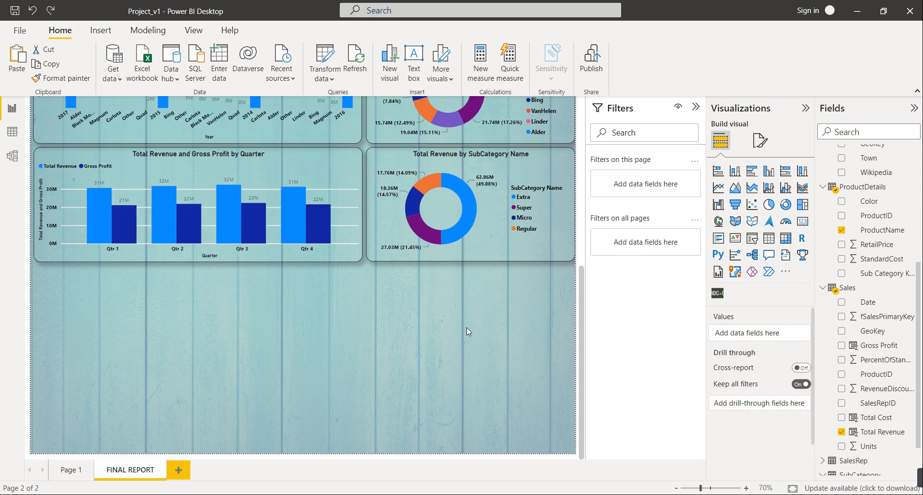
{"action": "left_click", "coordinate": [721, 190]}
{"action": "left_click_drag", "start_coordinate": [198, 380], "coordinate": [193, 452]}
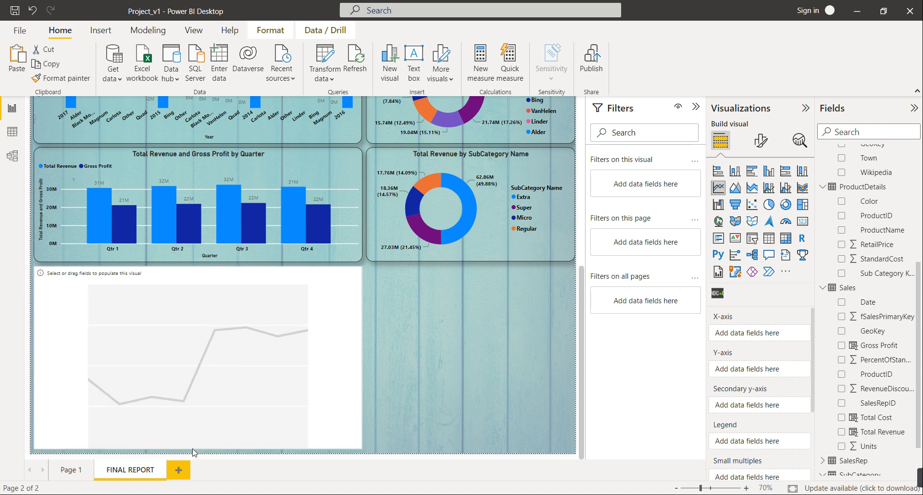
{"action": "left_click", "coordinate": [363, 356]}
{"action": "left_click", "coordinate": [362, 356]}
{"action": "left_click_drag", "start_coordinate": [361, 357], "coordinate": [573, 367]}
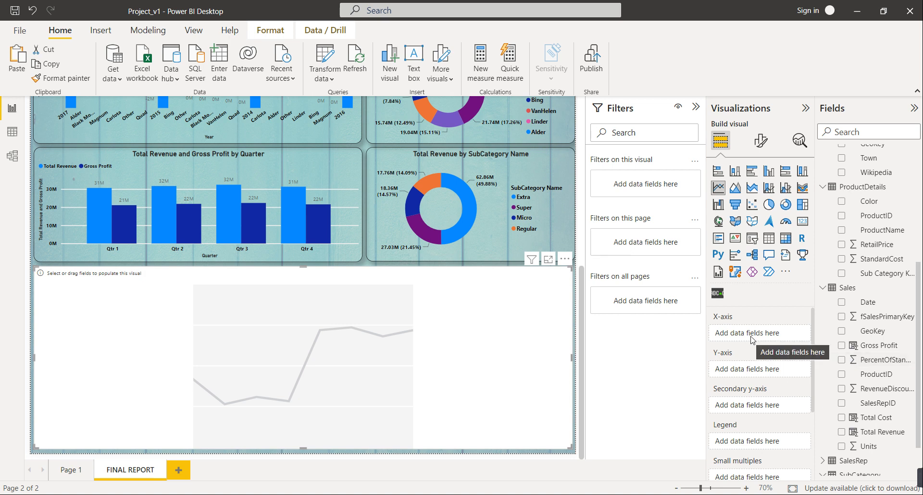
Step: Put Month Name on the new line chart's X-axis and plot Units from the Sales table on its Y-axis
{"action": "scroll", "coordinate": [850, 280], "scroll_direction": "up", "scroll_amount": 3}
{"action": "scroll", "coordinate": [850, 280], "scroll_direction": "up", "scroll_amount": 1}
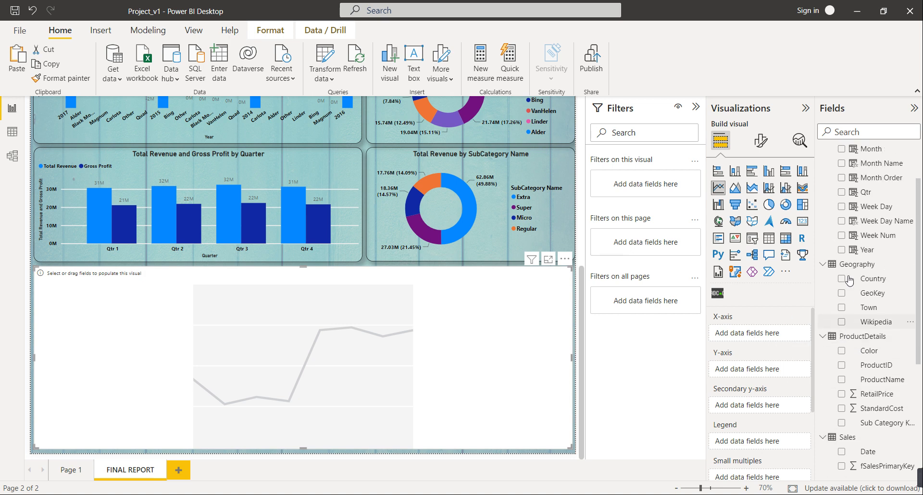
{"action": "left_click_drag", "start_coordinate": [890, 165], "coordinate": [779, 336]}
{"action": "scroll", "coordinate": [868, 412], "scroll_direction": "down", "scroll_amount": 5}
{"action": "left_click_drag", "start_coordinate": [869, 396], "coordinate": [767, 379]}
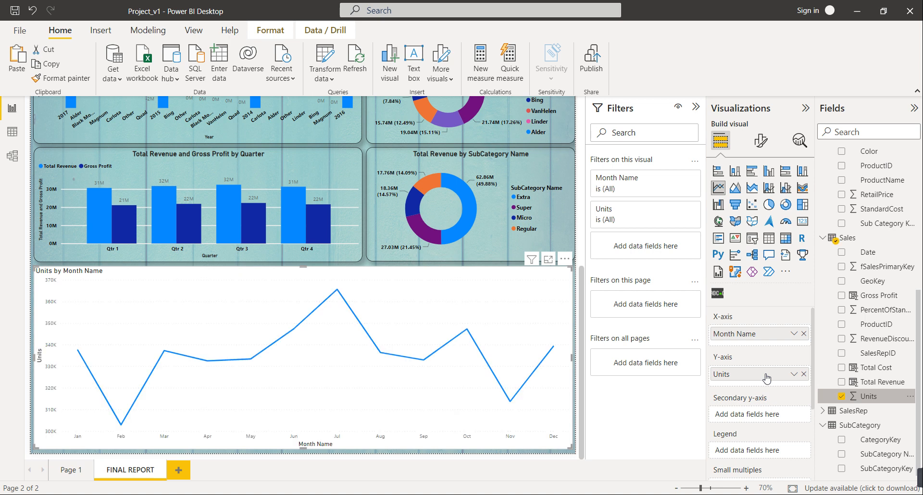
Step: Add Total Cost, Total Revenue and Gross Profit to the monthly line chart's Y-axis
{"action": "left_click_drag", "start_coordinate": [870, 368], "coordinate": [766, 384]}
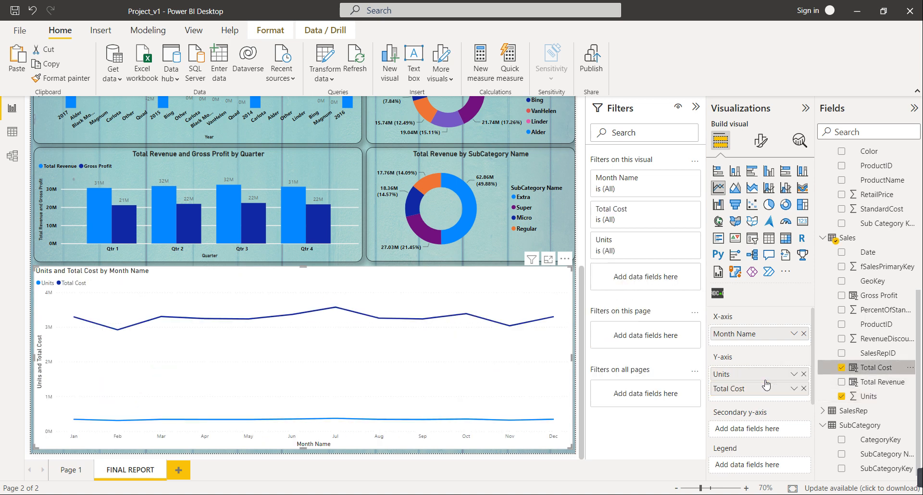
{"action": "left_click_drag", "start_coordinate": [869, 384], "coordinate": [778, 396]}
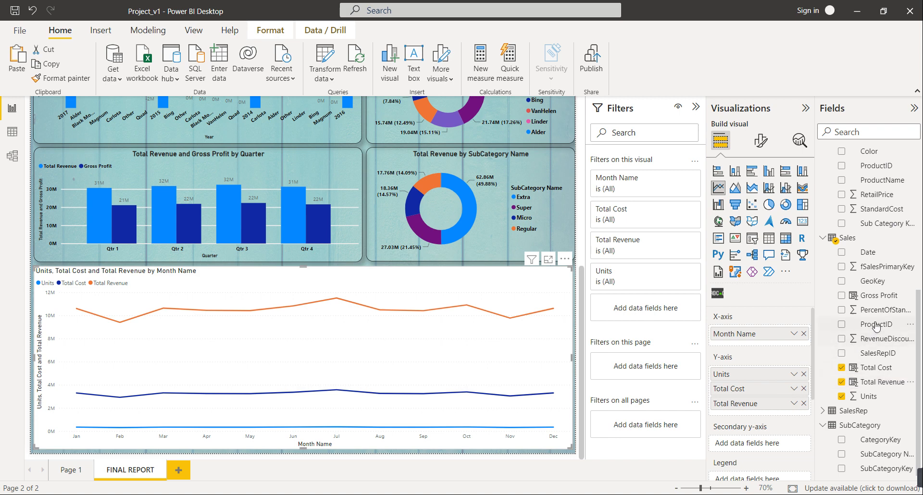
{"action": "left_click_drag", "start_coordinate": [878, 299], "coordinate": [781, 410]}
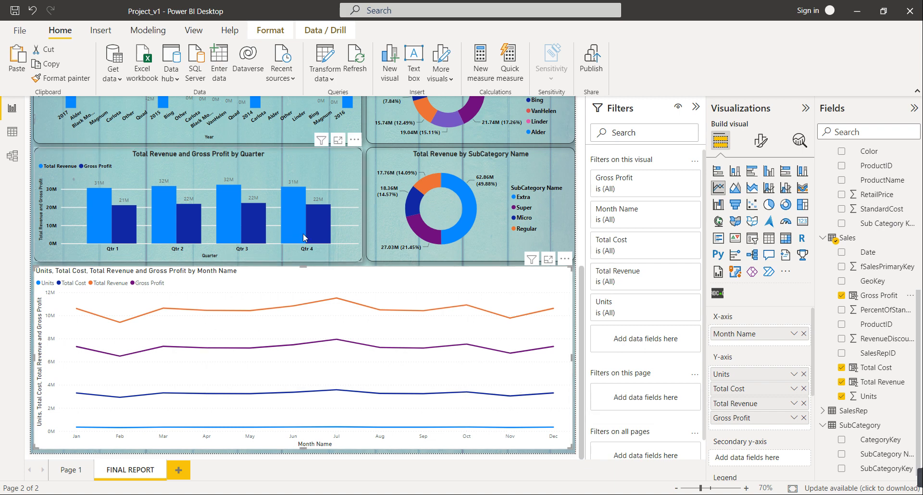
Step: Copy the quarterly clustered column chart's formatting onto the monthly line chart with Format painter
{"action": "left_click", "coordinate": [333, 258]}
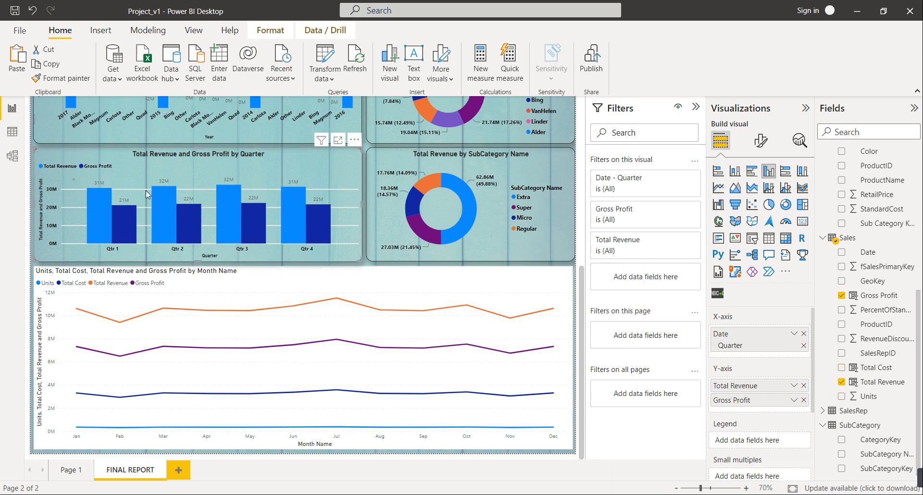
{"action": "left_click", "coordinate": [71, 81]}
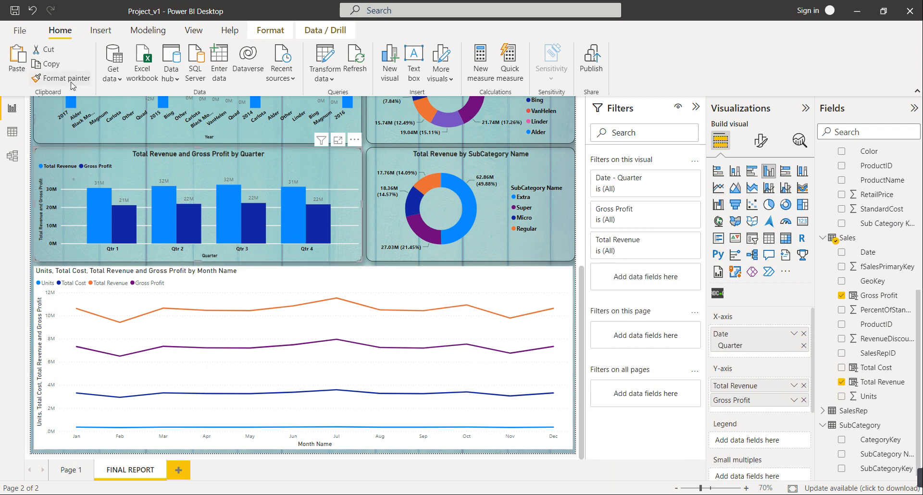
{"action": "left_click", "coordinate": [101, 293]}
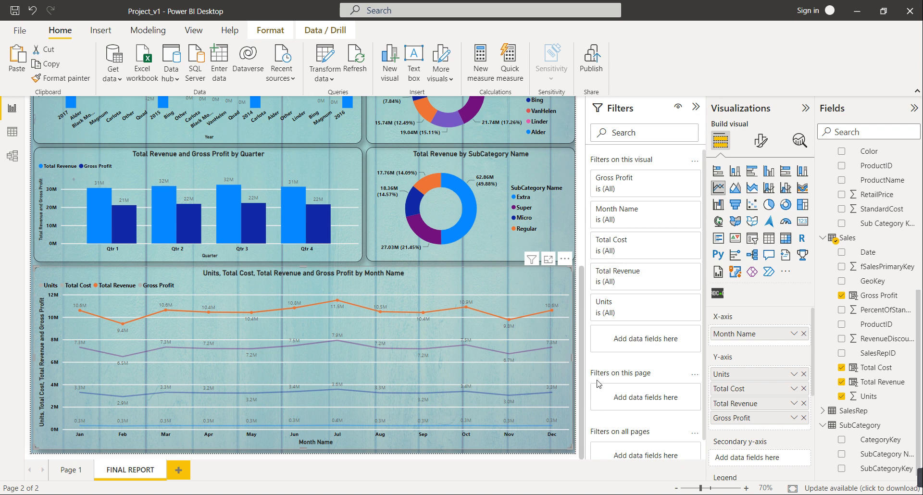
{"action": "scroll", "coordinate": [687, 397], "scroll_direction": "down", "scroll_amount": 1}
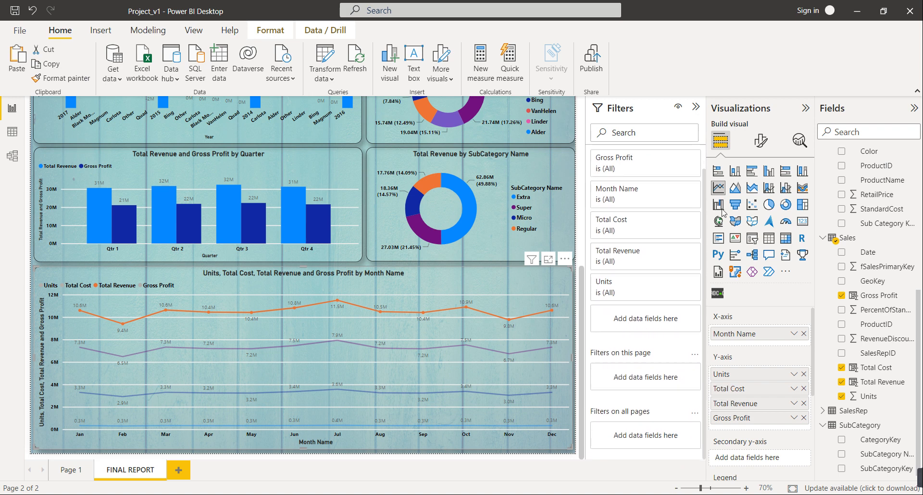
Step: Open the value formatting options for the monthly line chart's data labels
{"action": "left_click", "coordinate": [760, 141]}
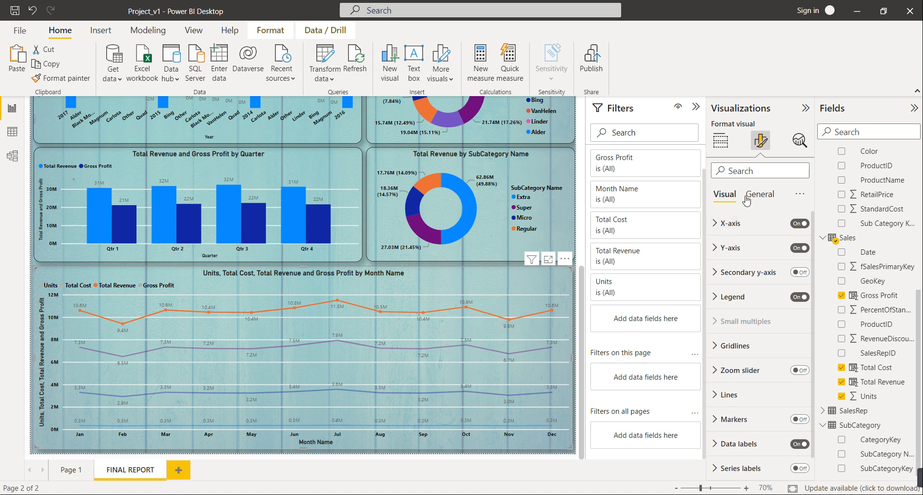
{"action": "scroll", "coordinate": [767, 419], "scroll_direction": "down", "scroll_amount": 1}
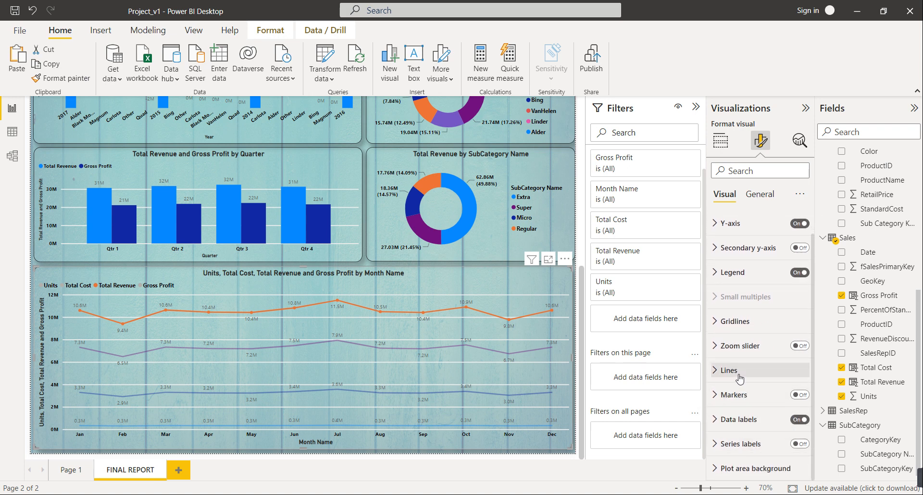
{"action": "left_click", "coordinate": [748, 422]}
{"action": "scroll", "coordinate": [757, 423], "scroll_direction": "down", "scroll_amount": 4}
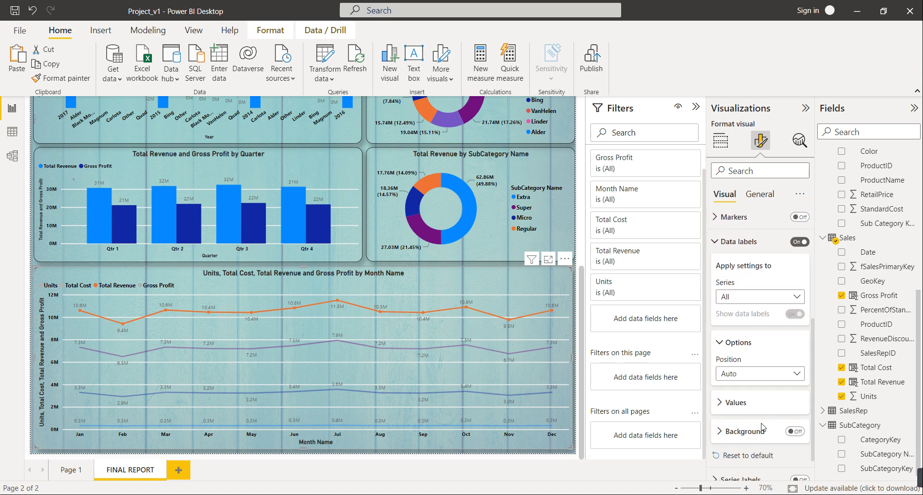
{"action": "scroll", "coordinate": [758, 422], "scroll_direction": "down", "scroll_amount": 1}
{"action": "left_click", "coordinate": [735, 367]}
{"action": "scroll", "coordinate": [757, 423], "scroll_direction": "down", "scroll_amount": 2}
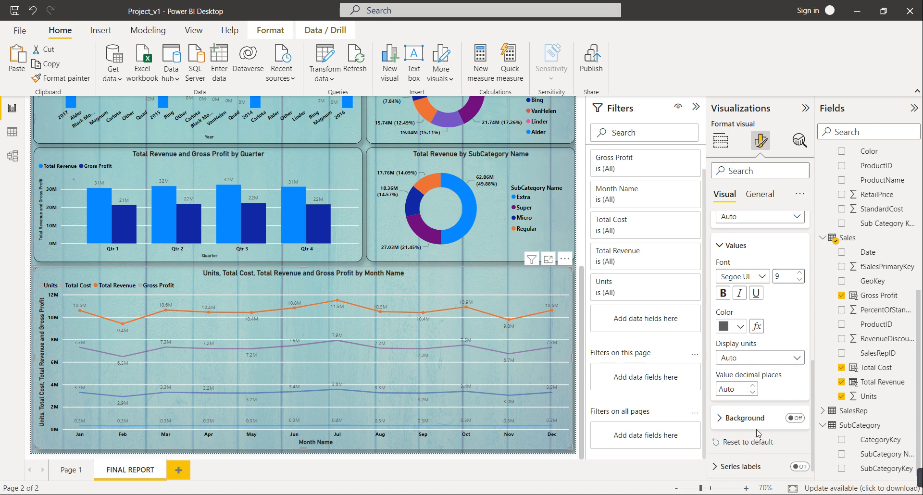
Step: Turn on series labels for the monthly line chart
{"action": "scroll", "coordinate": [759, 425], "scroll_direction": "down", "scroll_amount": 2}
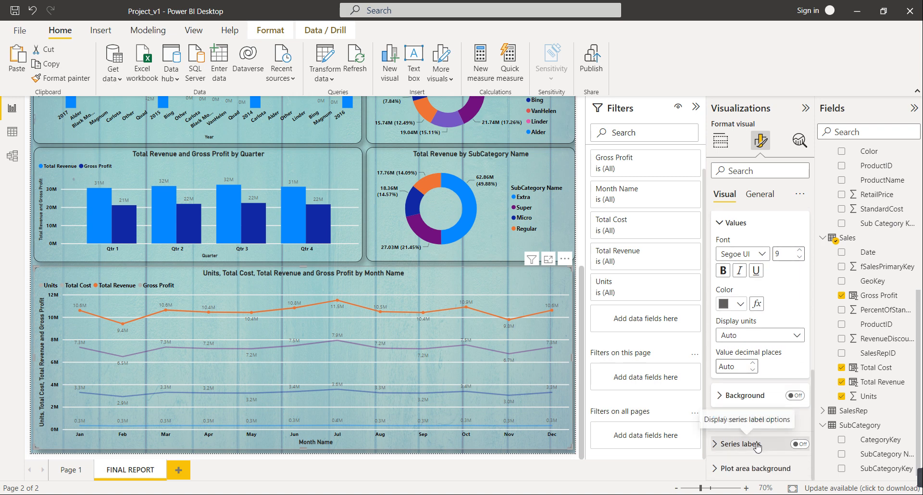
{"action": "left_click", "coordinate": [784, 444]}
{"action": "left_click", "coordinate": [800, 446]}
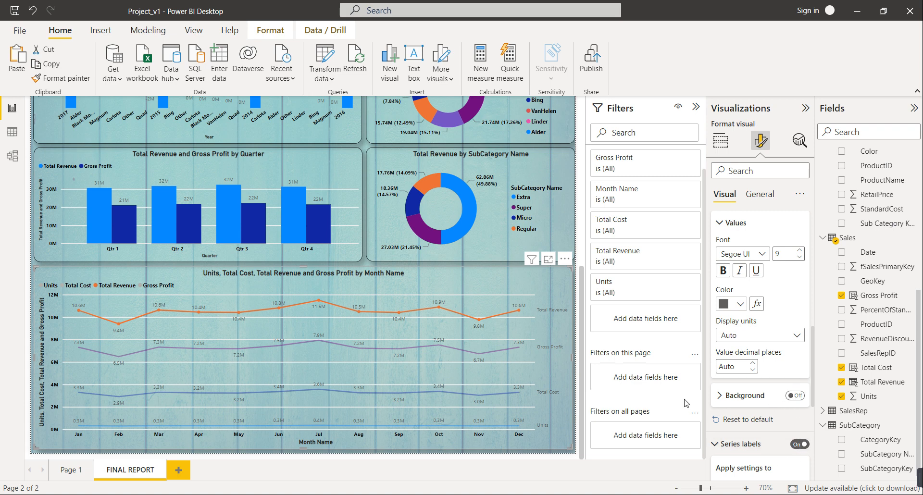
Step: Make the monthly line chart's series label text bold and set its series color to black
{"action": "scroll", "coordinate": [769, 435], "scroll_direction": "down", "scroll_amount": 3}
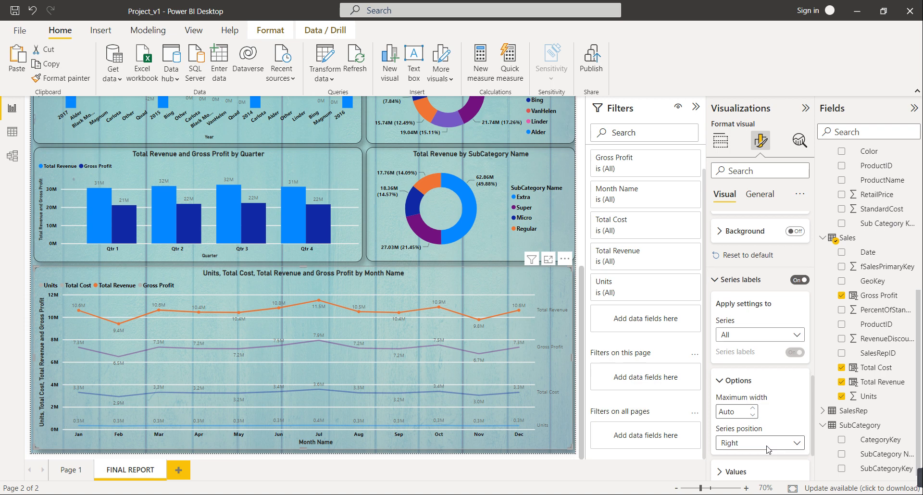
{"action": "scroll", "coordinate": [768, 449], "scroll_direction": "down", "scroll_amount": 2}
{"action": "left_click", "coordinate": [739, 390]}
{"action": "scroll", "coordinate": [735, 390], "scroll_direction": "down", "scroll_amount": 2}
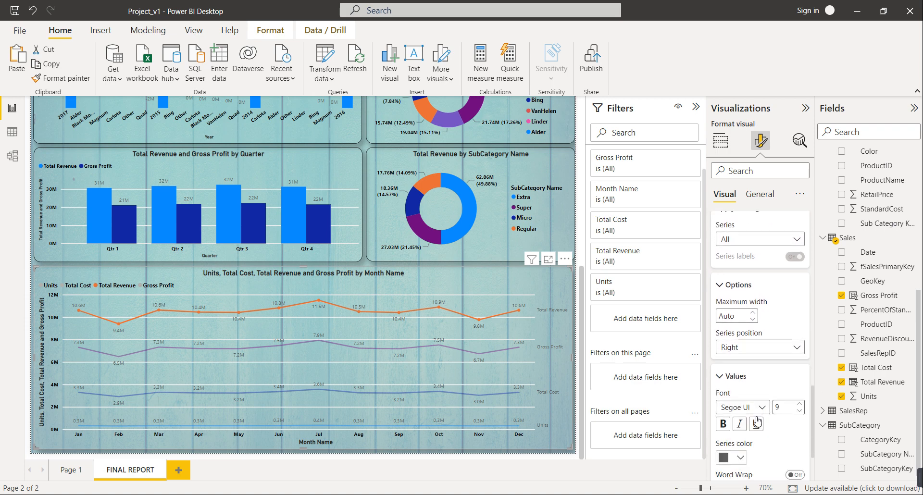
{"action": "left_click", "coordinate": [739, 392]}
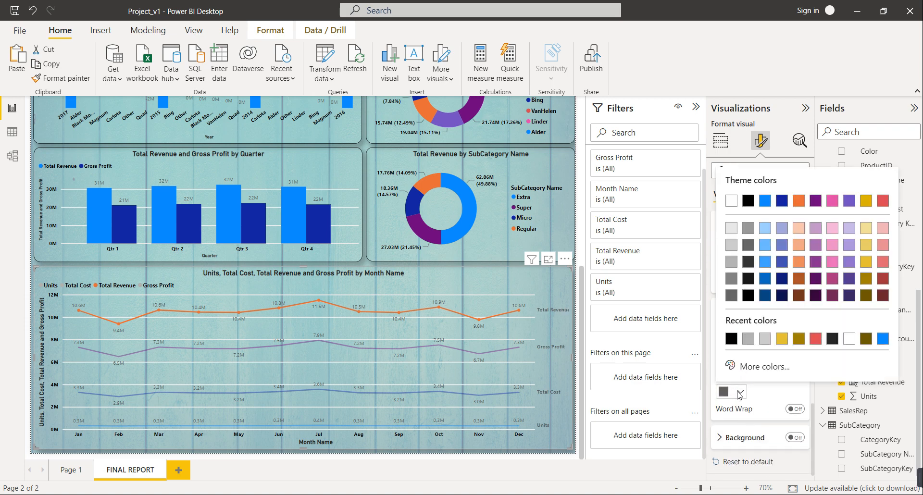
{"action": "left_click", "coordinate": [731, 338]}
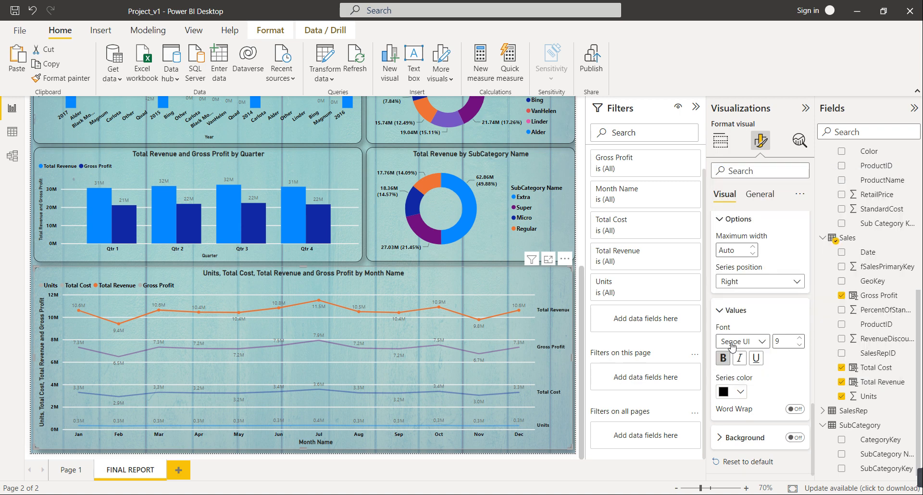
{"action": "scroll", "coordinate": [743, 418], "scroll_direction": "down", "scroll_amount": 1}
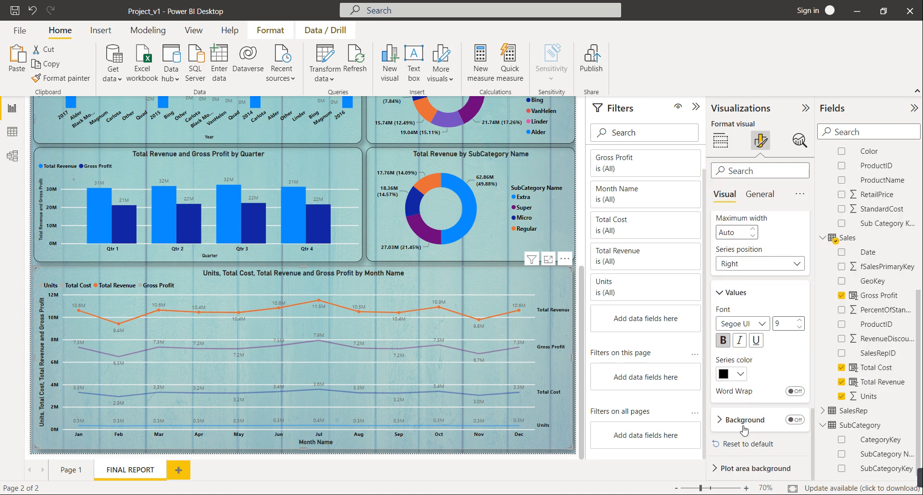
{"action": "scroll", "coordinate": [740, 385], "scroll_direction": "up", "scroll_amount": 8}
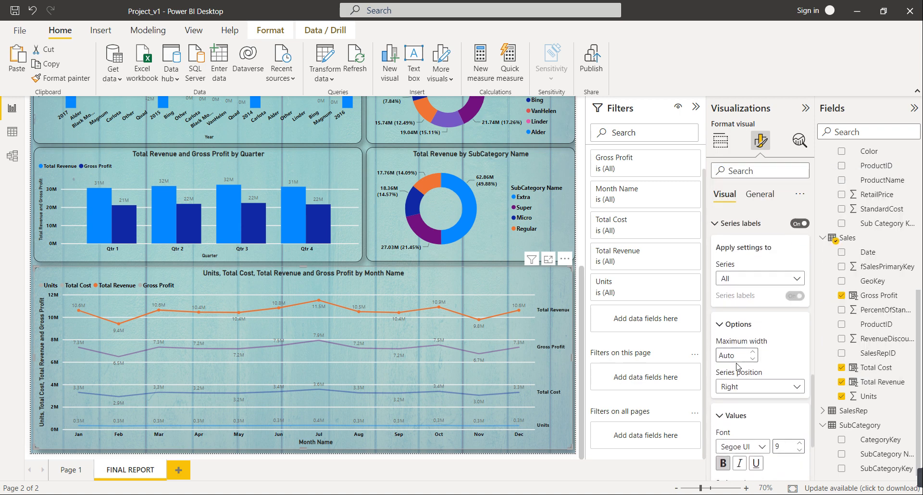
Step: Set the color of the monthly line chart's data label values to black
{"action": "scroll", "coordinate": [738, 366], "scroll_direction": "up", "scroll_amount": 5}
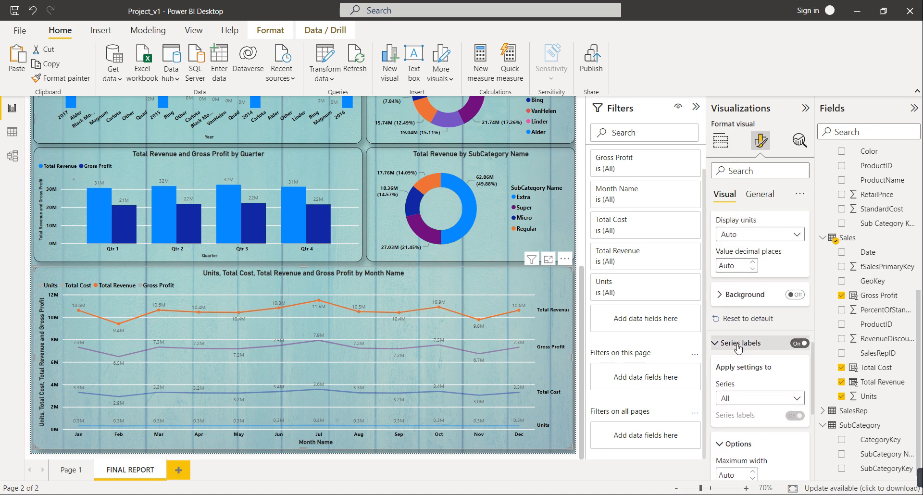
{"action": "scroll", "coordinate": [739, 347], "scroll_direction": "up", "scroll_amount": 8}
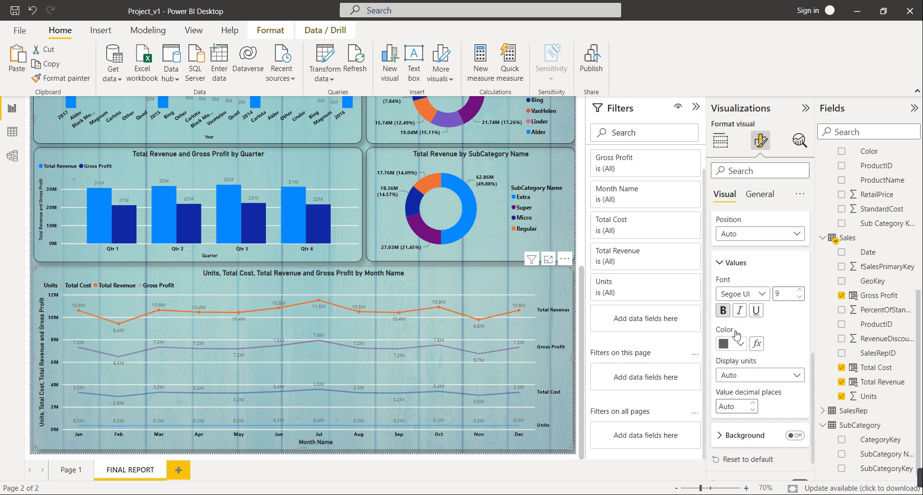
{"action": "left_click", "coordinate": [741, 343]}
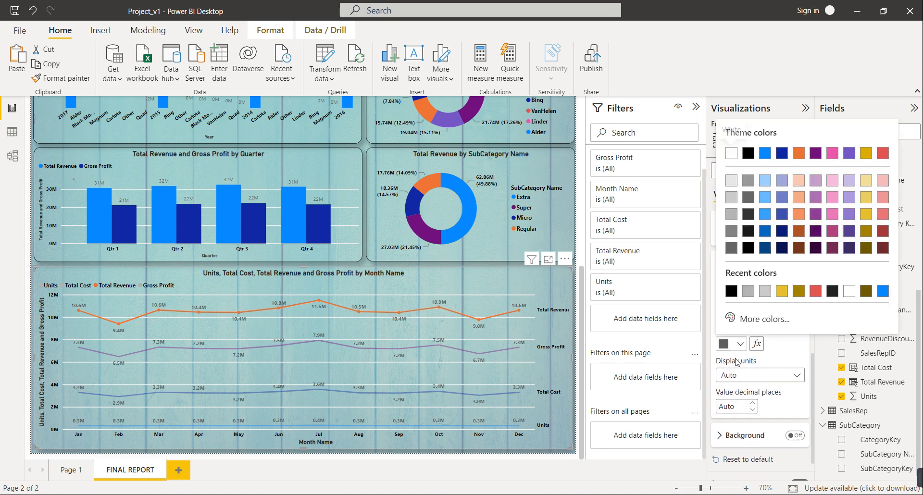
{"action": "left_click", "coordinate": [731, 291]}
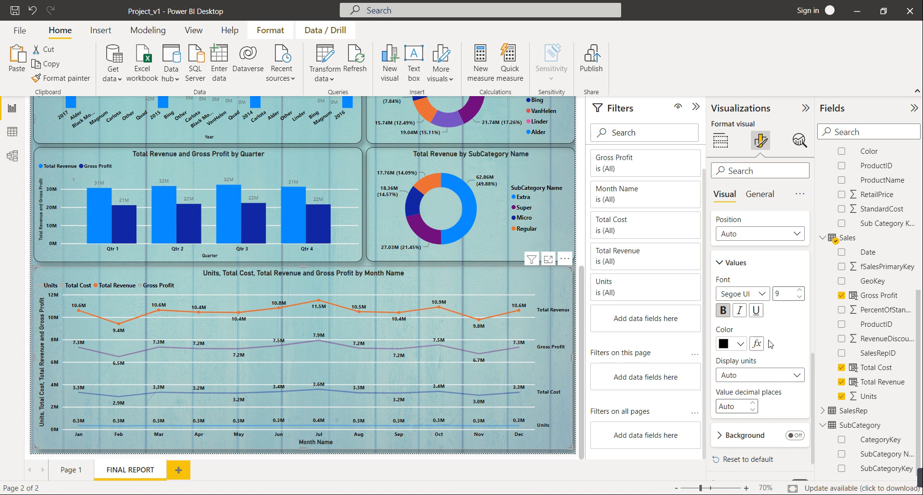
Step: Turn off the horizontal gridlines of the monthly line chart
{"action": "scroll", "coordinate": [750, 375], "scroll_direction": "up", "scroll_amount": 5}
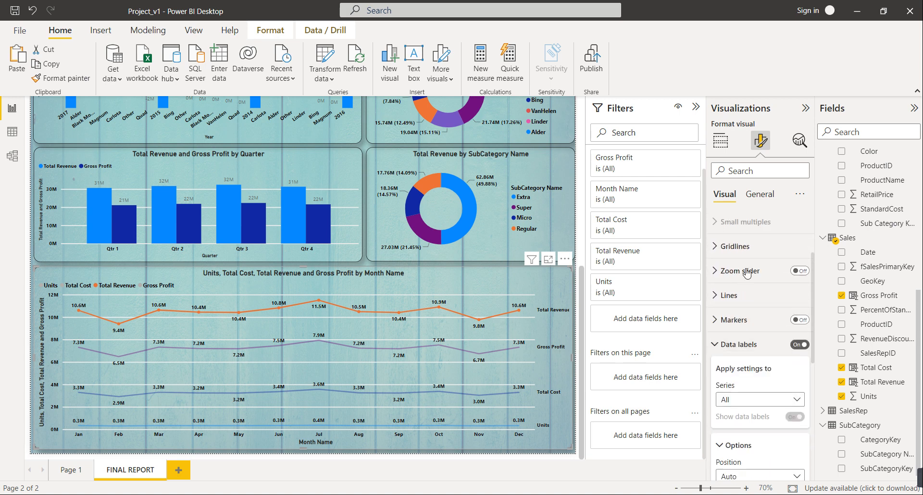
{"action": "left_click", "coordinate": [750, 246]}
{"action": "left_click", "coordinate": [796, 271]}
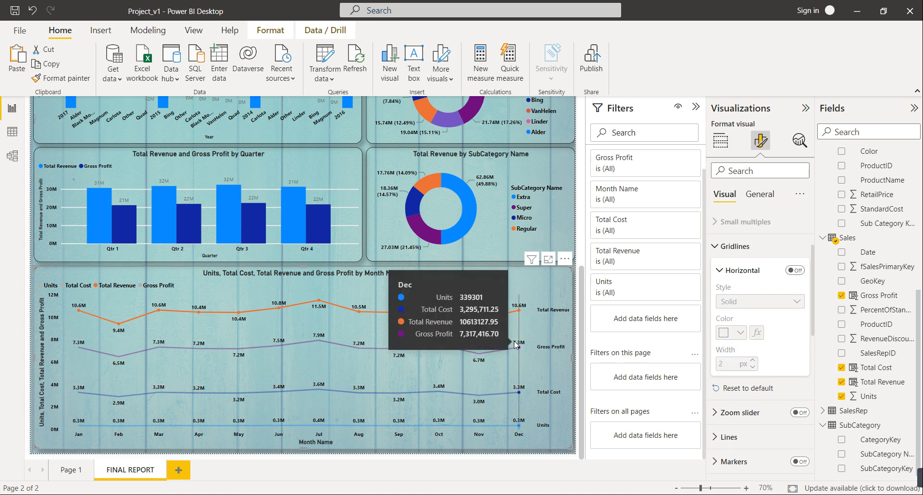
Step: Filter the report to Denmark and Germany with the Country slicer and check how the visuals respond
{"action": "scroll", "coordinate": [504, 336], "scroll_direction": "up", "scroll_amount": 5}
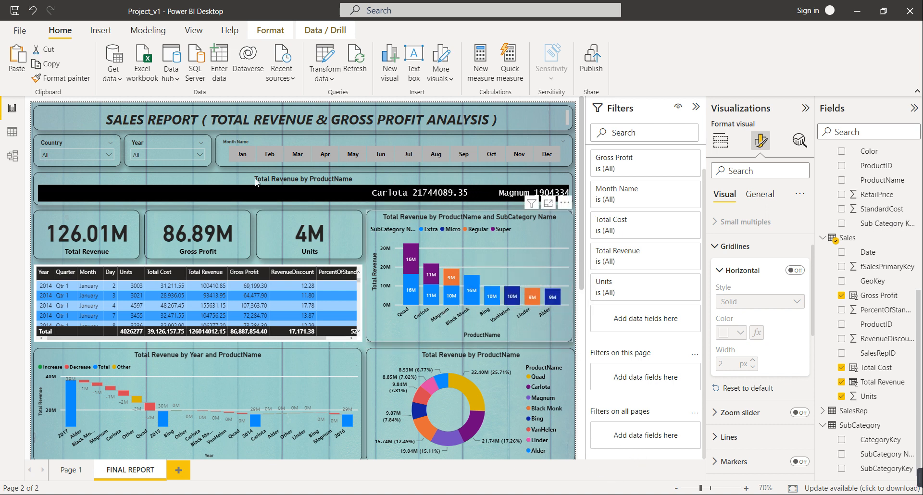
{"action": "left_click", "coordinate": [93, 155]}
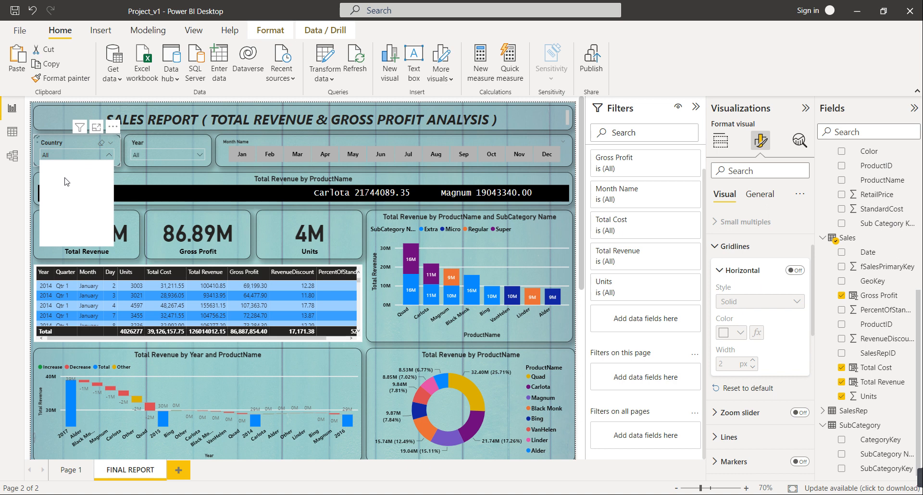
{"action": "left_click", "coordinate": [64, 173]}
{"action": "left_click", "coordinate": [65, 182], "text": "ctrl"}
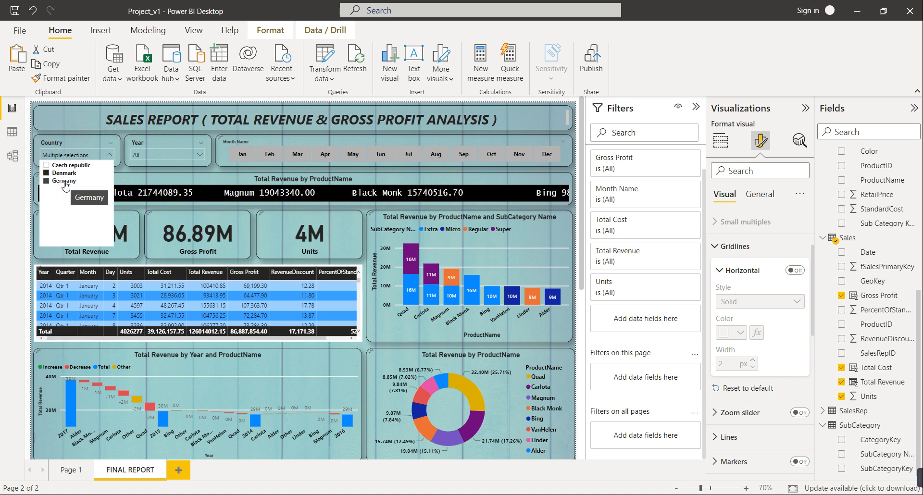
{"action": "left_click", "coordinate": [121, 168]}
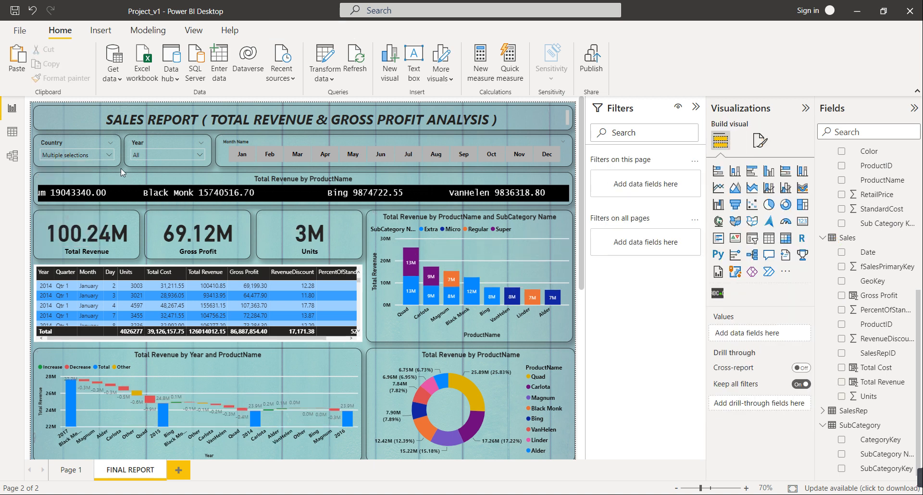
{"action": "scroll", "coordinate": [550, 368], "scroll_direction": "down", "scroll_amount": 8}
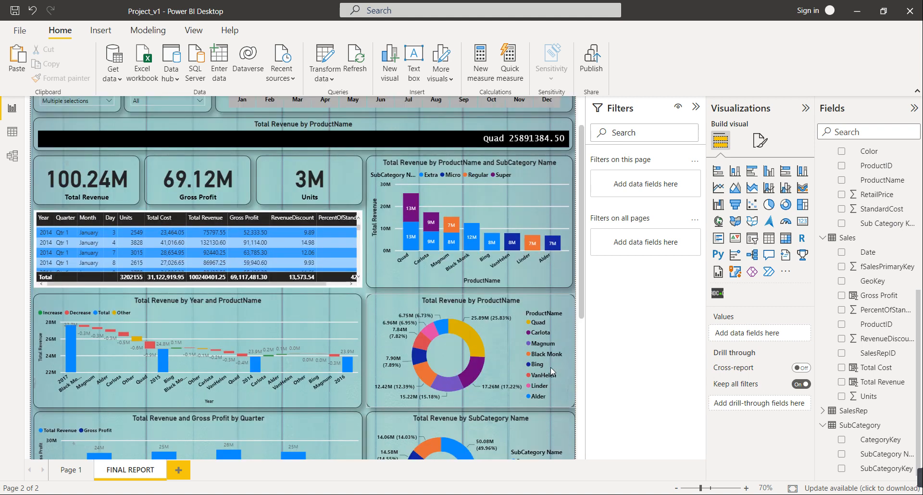
{"action": "scroll", "coordinate": [486, 316], "scroll_direction": "up", "scroll_amount": 8}
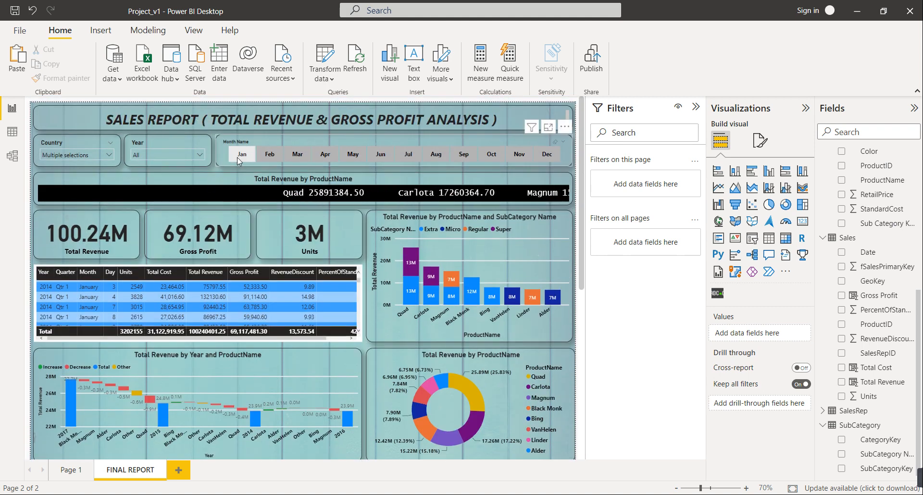
Step: Select Jan, Apr, Jul and Oct together in the Month Name slicer to test multi-month filtering
{"action": "left_click", "coordinate": [323, 157]}
{"action": "left_click", "coordinate": [323, 157], "text": "ctrl"}
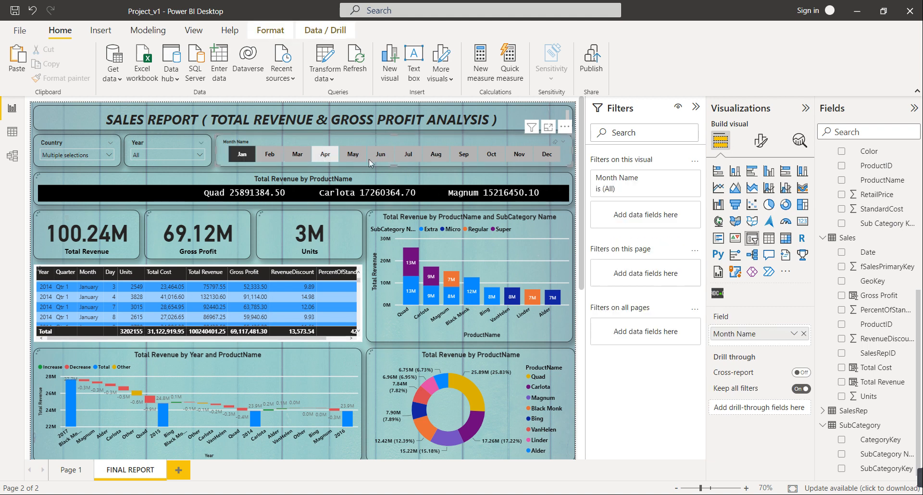
{"action": "left_click", "coordinate": [413, 155], "text": "ctrl"}
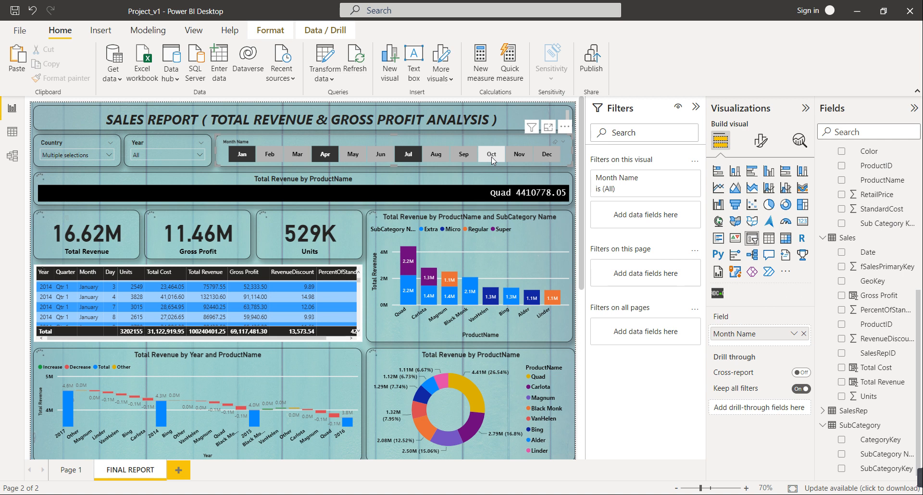
{"action": "left_click", "coordinate": [492, 156], "text": "ctrl"}
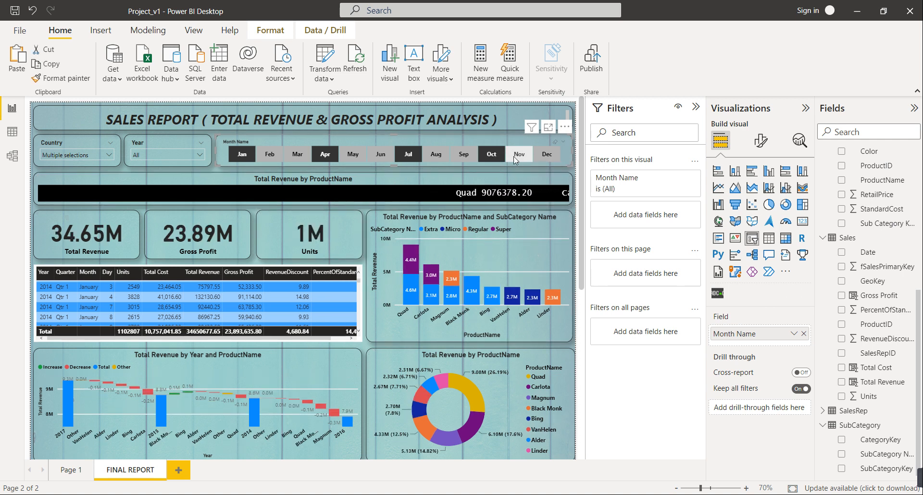
Step: Clear the selections in the Month Name and Country slicers
{"action": "left_click", "coordinate": [555, 144]}
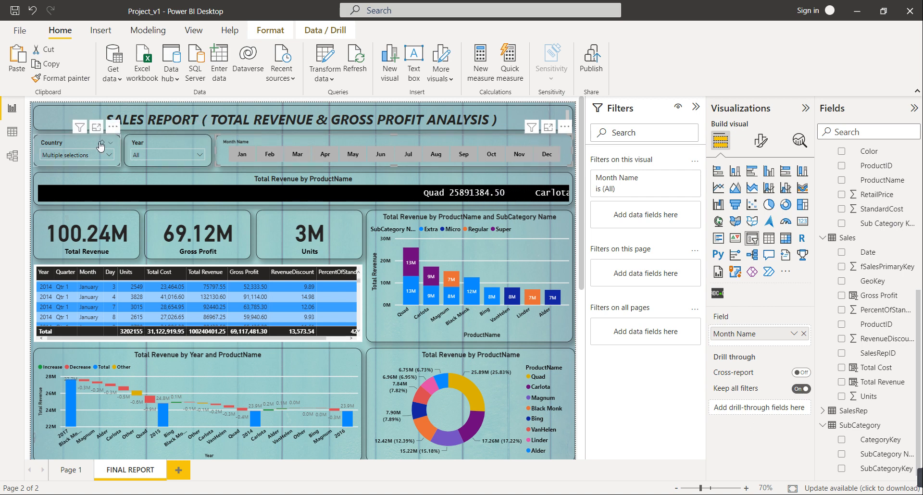
{"action": "left_click", "coordinate": [101, 144]}
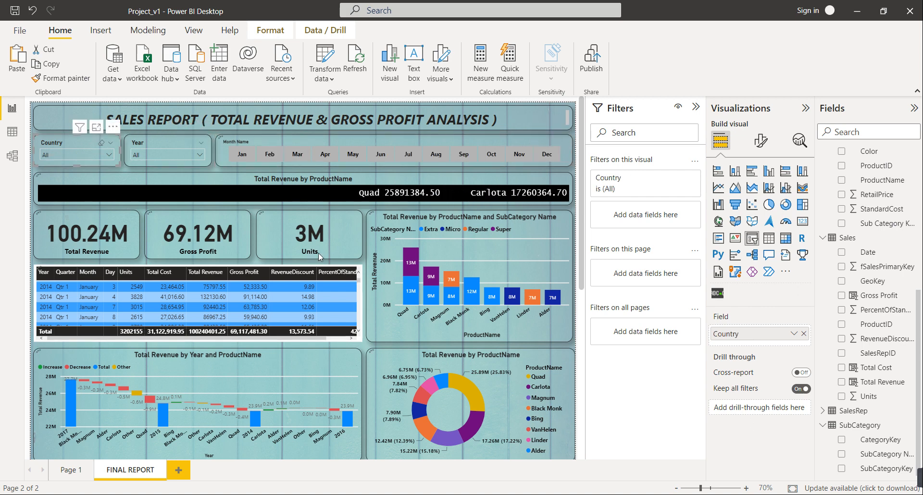
Step: Review the whole unfiltered FINAL REPORT page, from the title and slicers to the monthly line chart
{"action": "scroll", "coordinate": [541, 296], "scroll_direction": "down", "scroll_amount": 5}
{"action": "scroll", "coordinate": [541, 299], "scroll_direction": "down", "scroll_amount": 2}
{"action": "scroll", "coordinate": [539, 304], "scroll_direction": "up", "scroll_amount": 4}
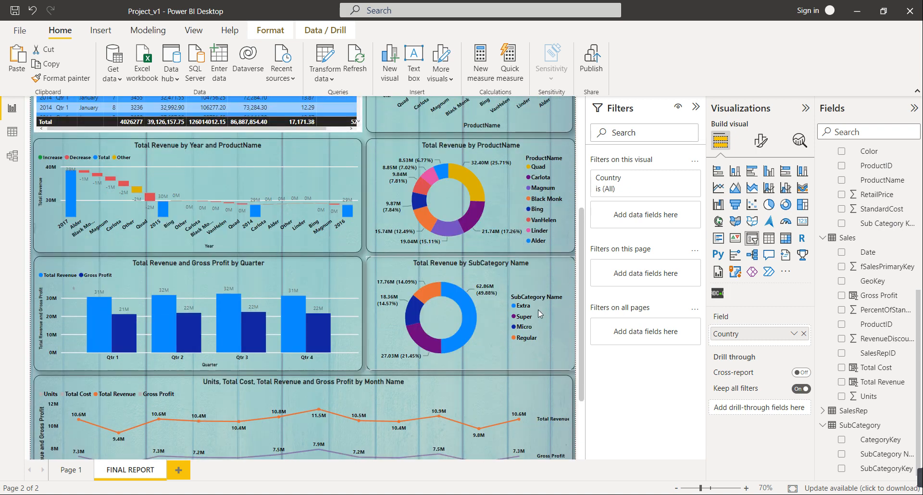
{"action": "scroll", "coordinate": [483, 320], "scroll_direction": "down", "scroll_amount": 2}
{"action": "scroll", "coordinate": [484, 313], "scroll_direction": "up", "scroll_amount": 4}
{"action": "scroll", "coordinate": [483, 313], "scroll_direction": "up", "scroll_amount": 3}
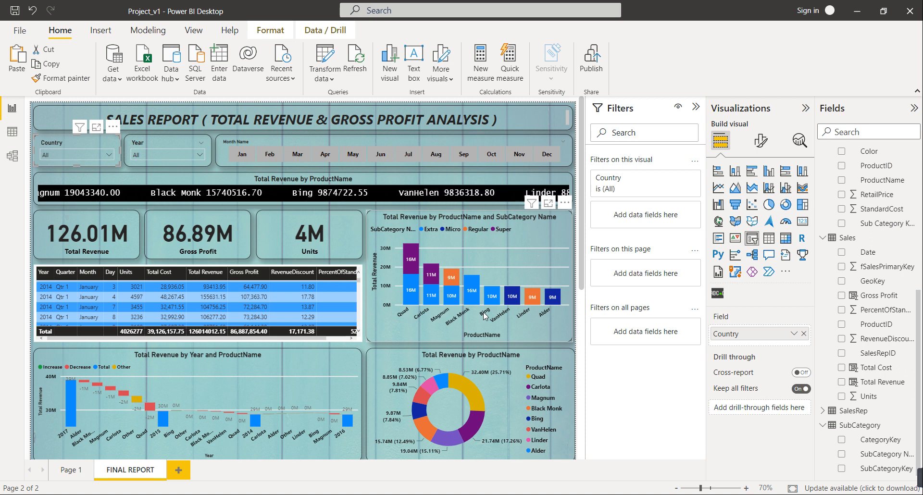
{"action": "scroll", "coordinate": [451, 308], "scroll_direction": "down", "scroll_amount": 5}
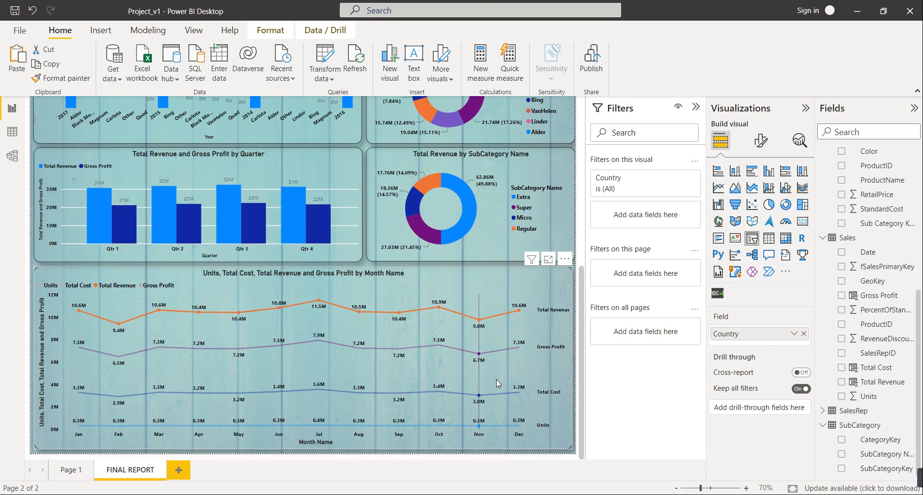
{"action": "scroll", "coordinate": [496, 379], "scroll_direction": "up", "scroll_amount": 2}
{"action": "scroll", "coordinate": [496, 379], "scroll_direction": "up", "scroll_amount": 3}
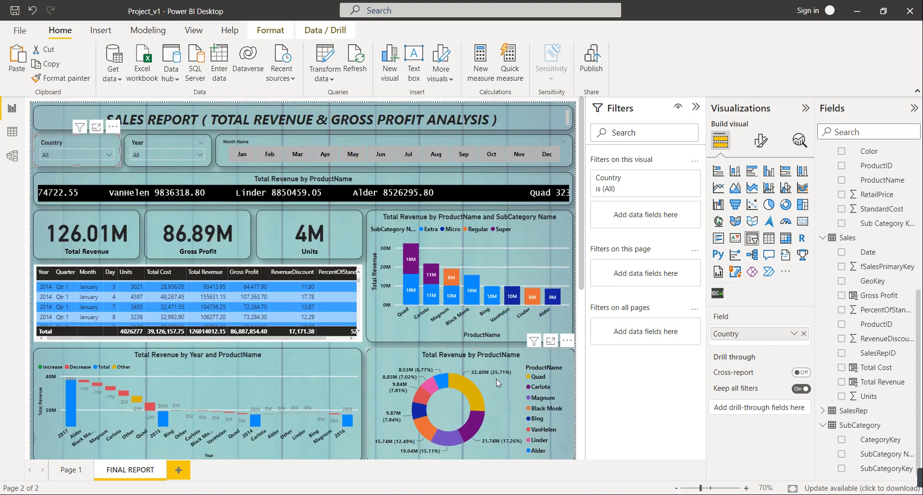
{"action": "scroll", "coordinate": [496, 379], "scroll_direction": "down", "scroll_amount": 1}
{"action": "scroll", "coordinate": [496, 379], "scroll_direction": "down", "scroll_amount": 4}
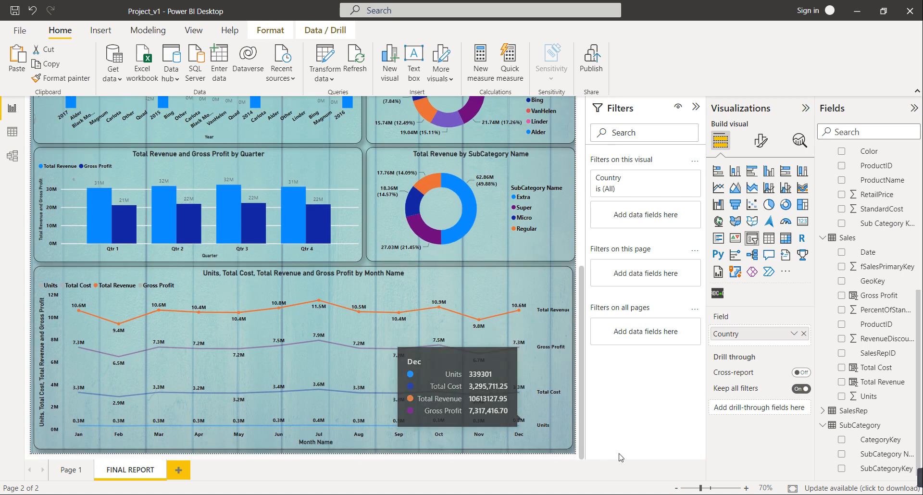
{"action": "scroll", "coordinate": [560, 370], "scroll_direction": "up", "scroll_amount": 5}
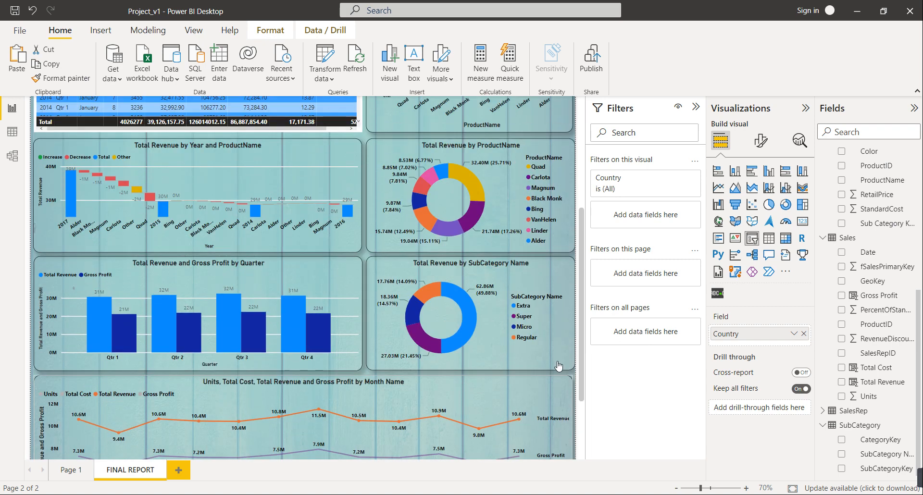
{"action": "scroll", "coordinate": [559, 324], "scroll_direction": "down", "scroll_amount": 1}
{"action": "scroll", "coordinate": [559, 324], "scroll_direction": "up", "scroll_amount": 1}
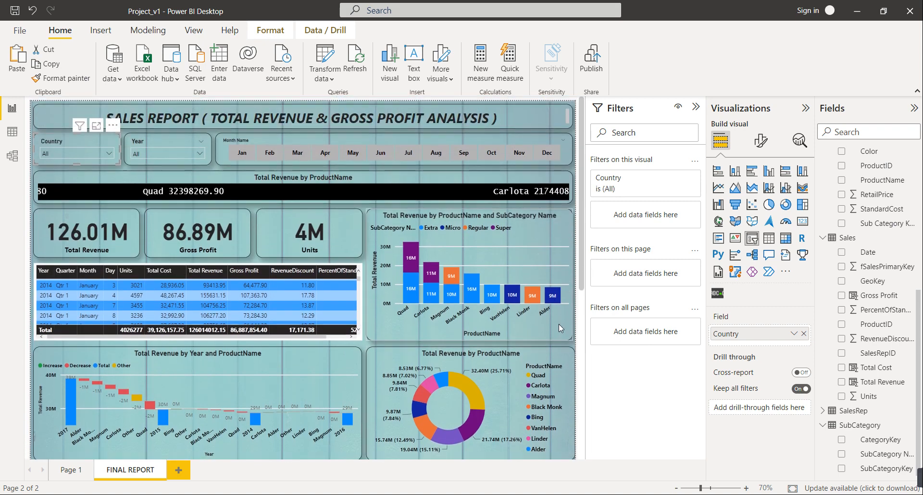